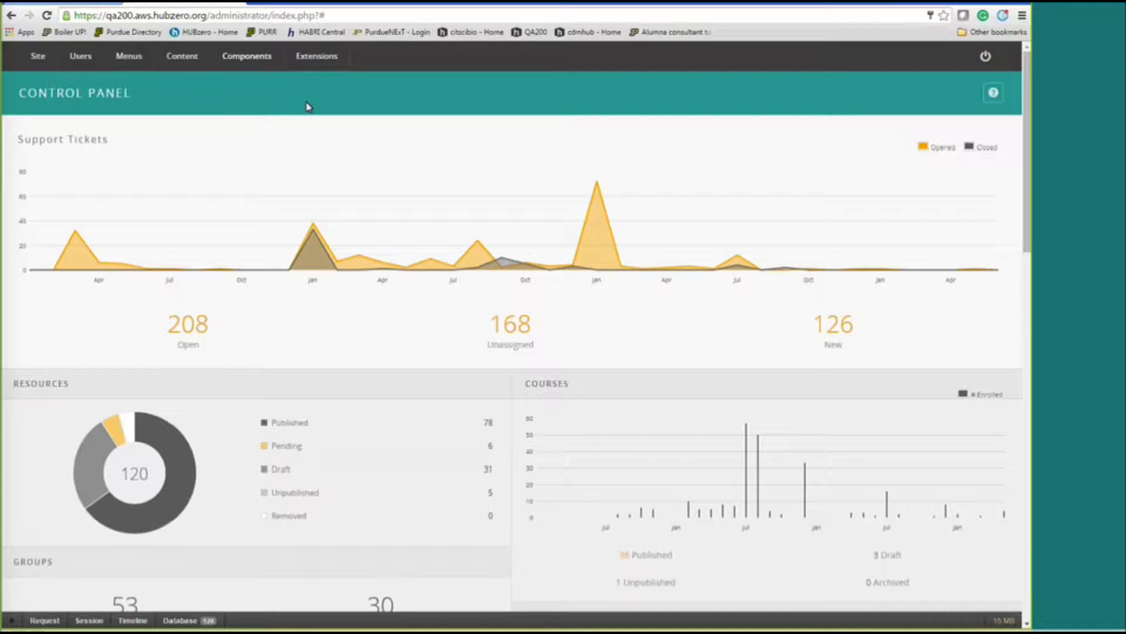
Open the Courses manager from the Components menu.
{"action": "mouse_move", "coordinate": [257, 64]}
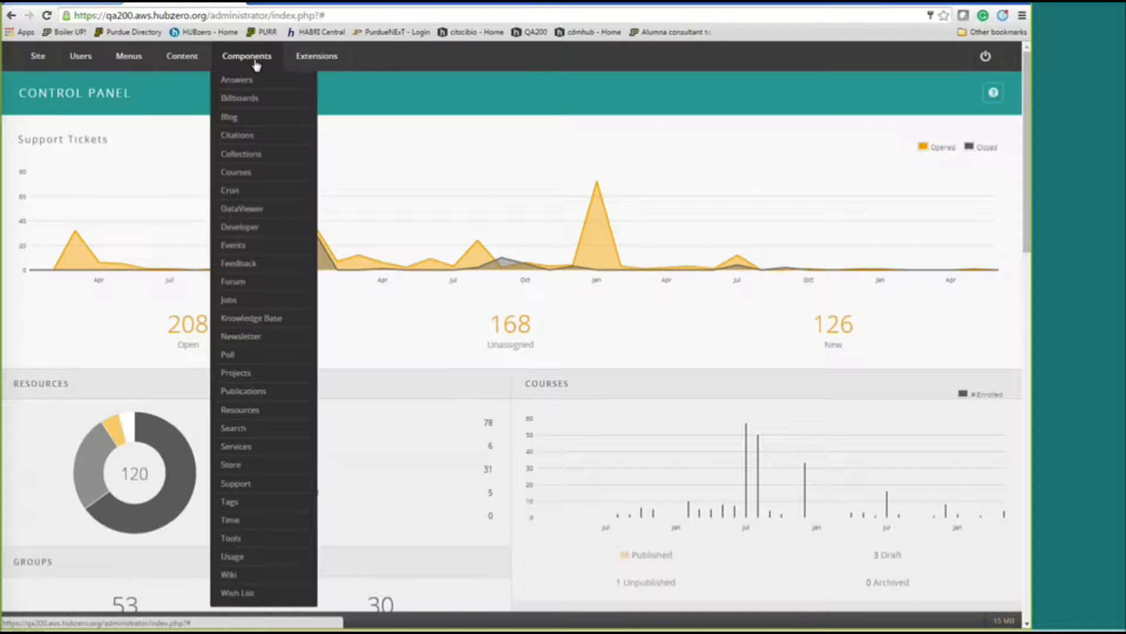
{"action": "left_click", "coordinate": [244, 176]}
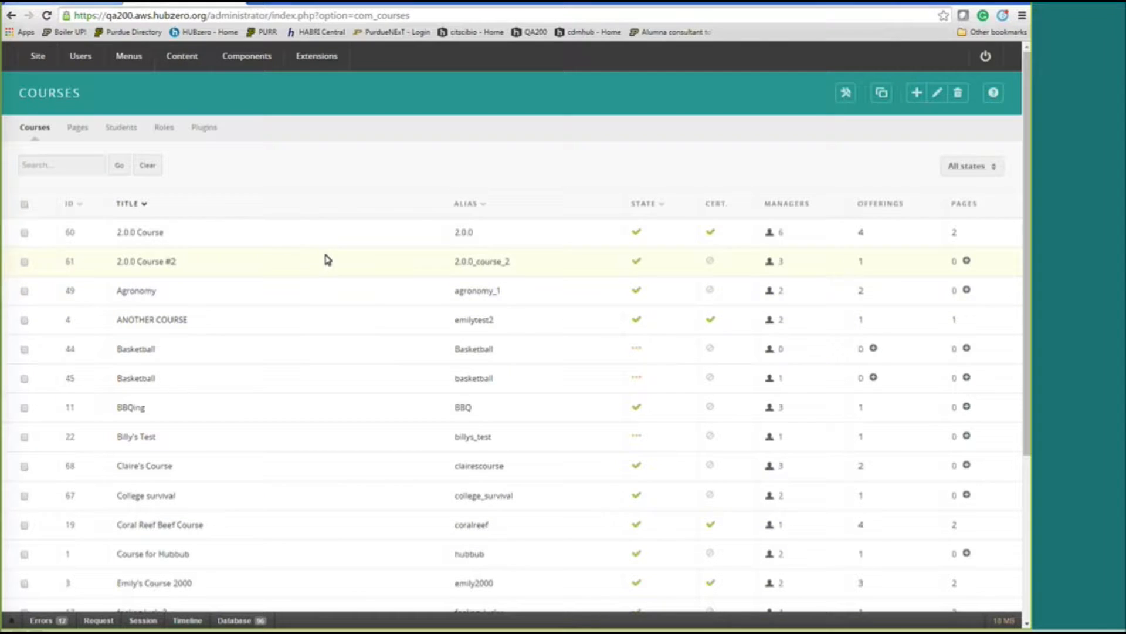
Create a new course entry with the Group left as (none).
{"action": "left_click", "coordinate": [917, 93]}
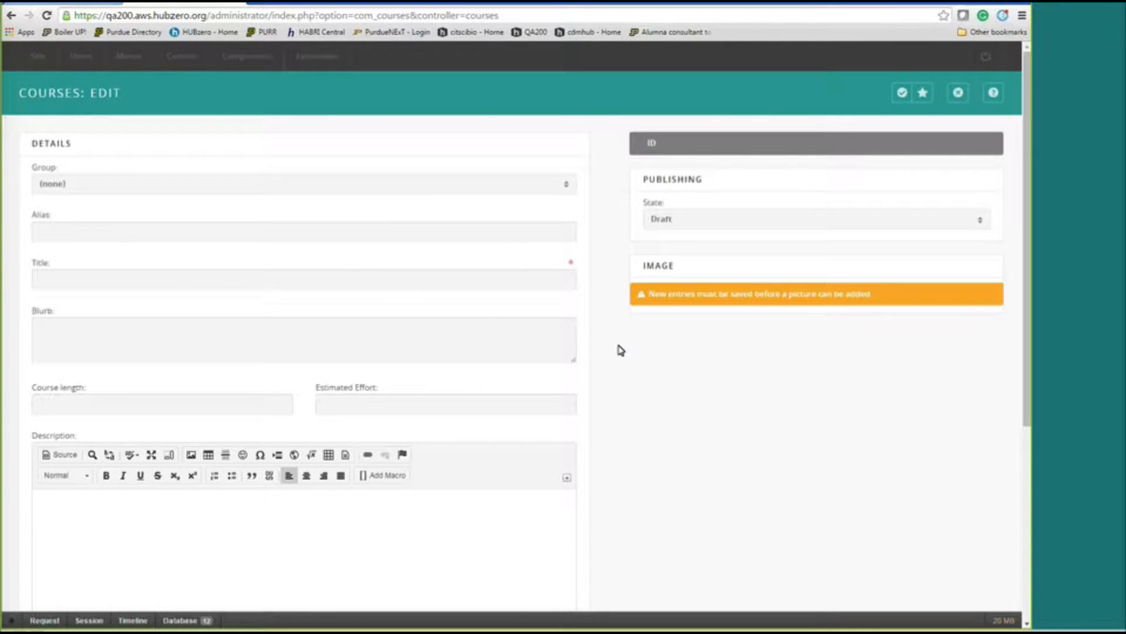
{"action": "left_click", "coordinate": [561, 187]}
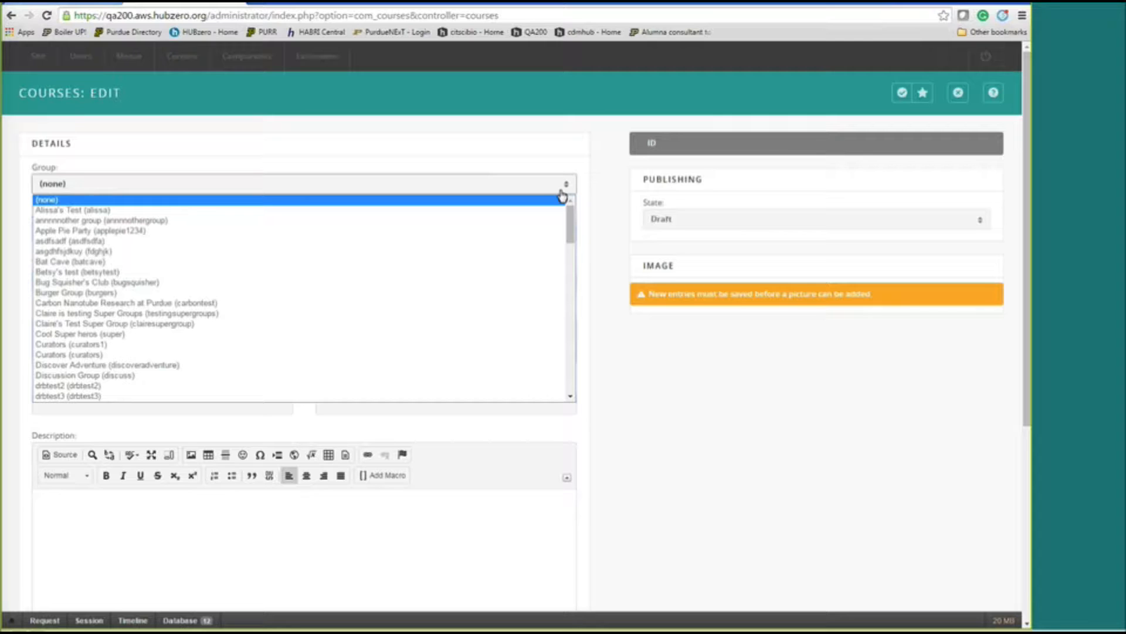
{"action": "left_click", "coordinate": [595, 205]}
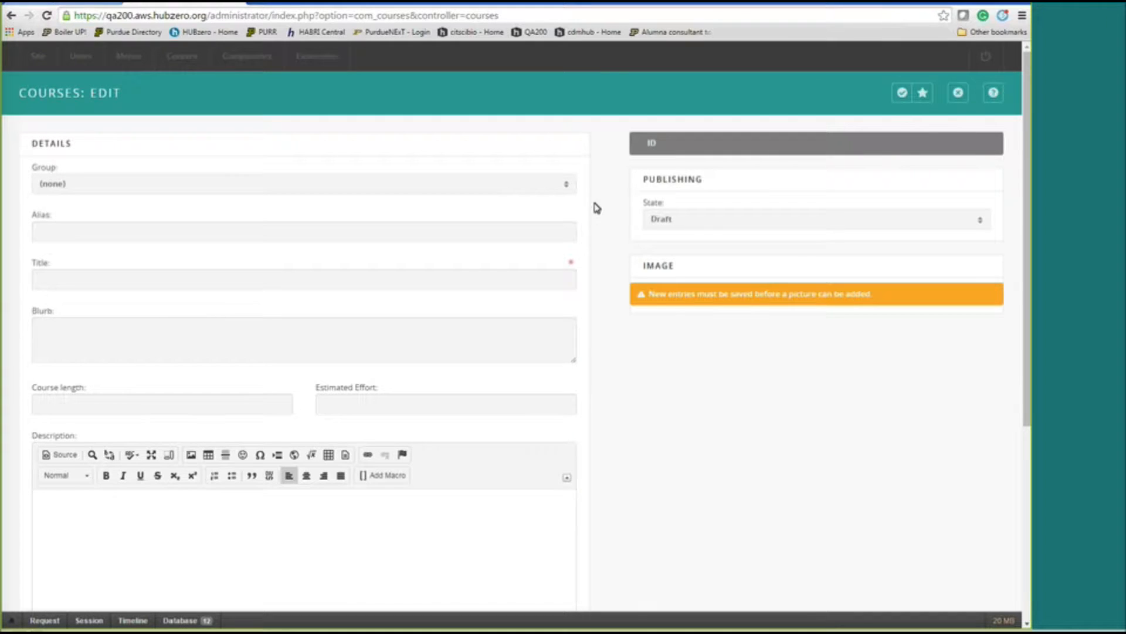
Enter 'purduefunfacts' as the new course's alias.
{"action": "left_click", "coordinate": [178, 236]}
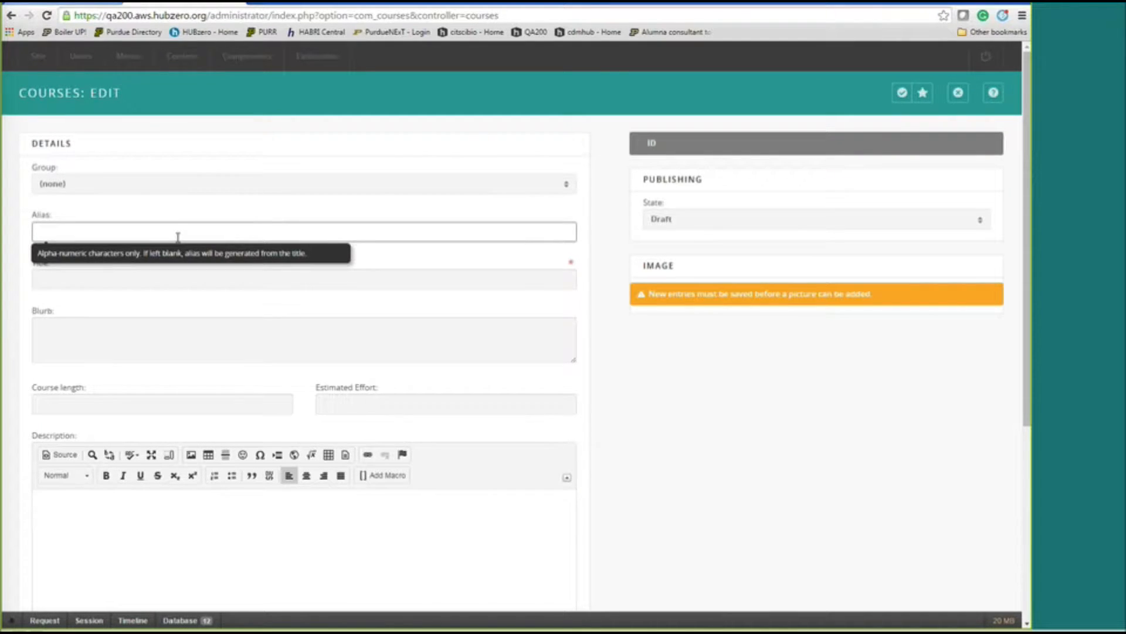
{"action": "type", "text": "purduefunfacts"}
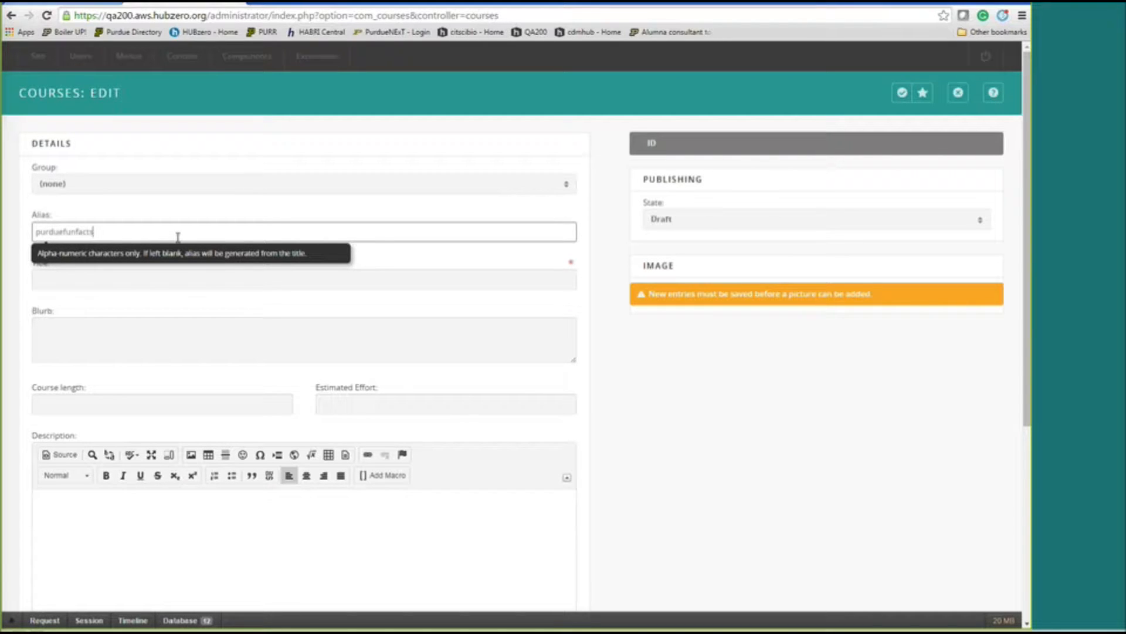
{"action": "left_click", "coordinate": [165, 281]}
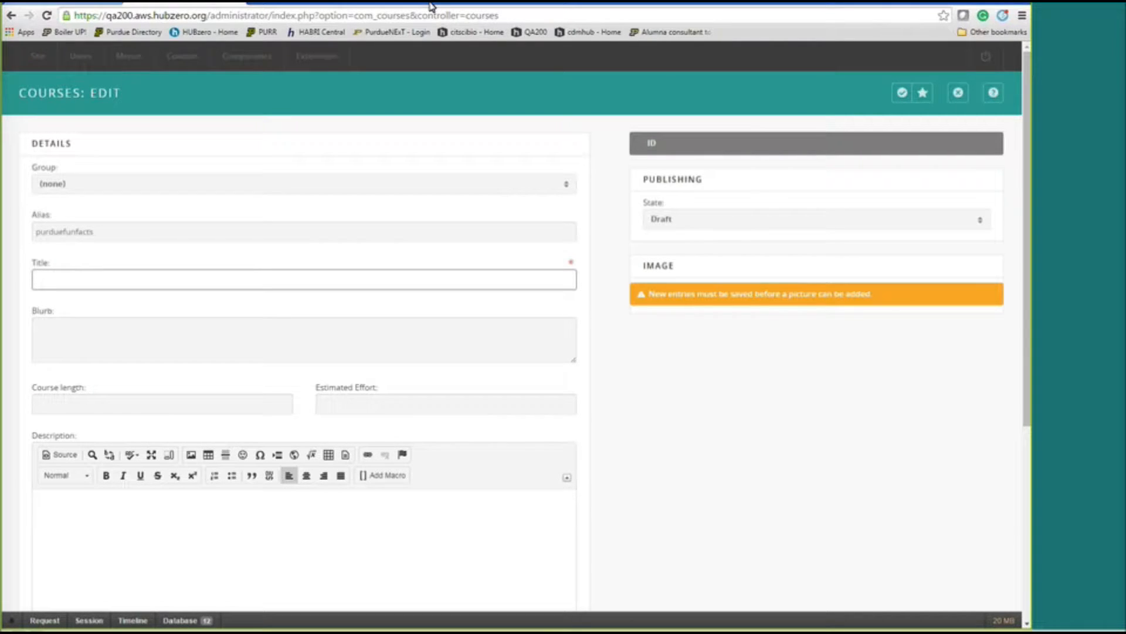
{"action": "left_click", "coordinate": [54, 46]}
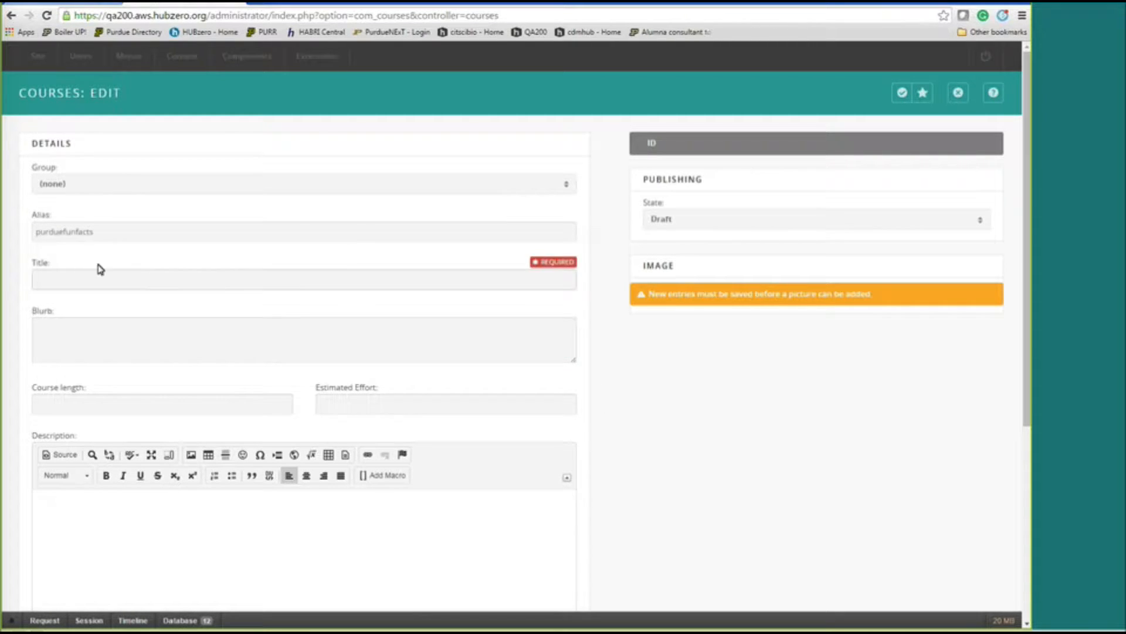
Title the course 'Purdue Fun Facts'.
{"action": "left_click", "coordinate": [89, 277]}
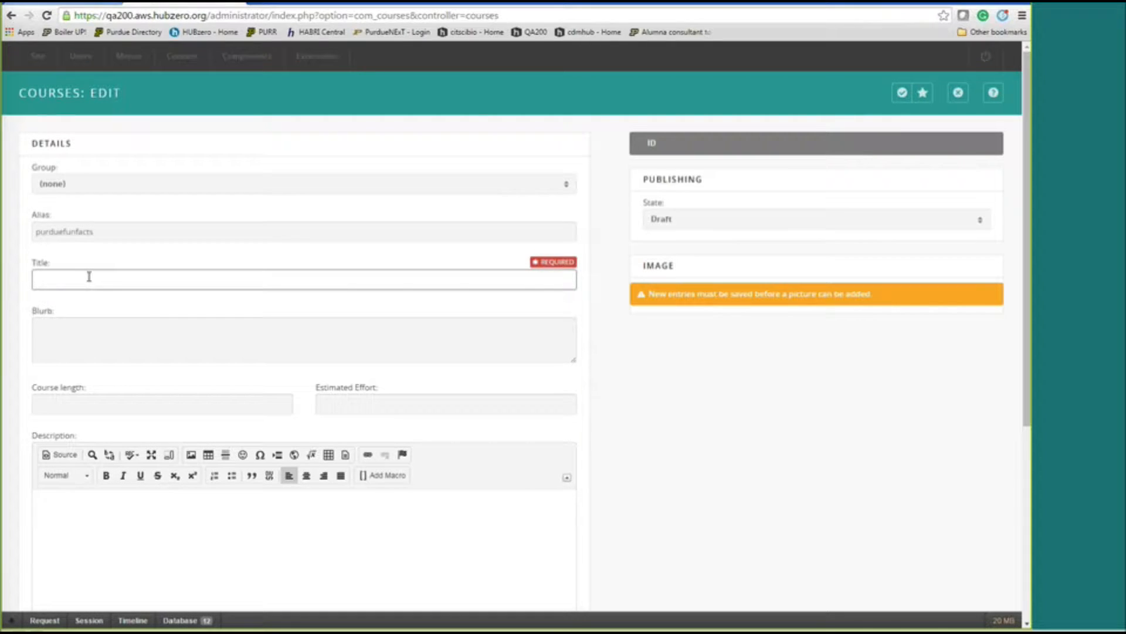
{"action": "type", "text": "PUrdue"}
{"action": "key", "text": "BackSpace"}
{"action": "key", "text": "BackSpace"}
{"action": "key", "text": "BackSpace"}
{"action": "key", "text": "BackSpace"}
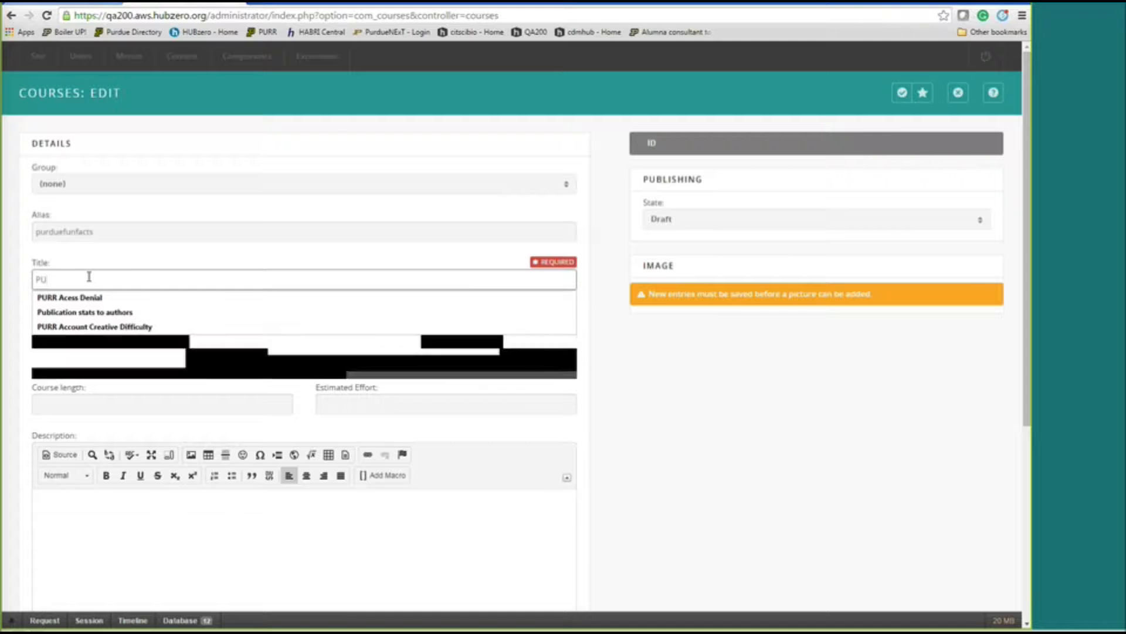
{"action": "key", "text": "BackSpace"}
{"action": "type", "text": "urdue Fun Fa"}
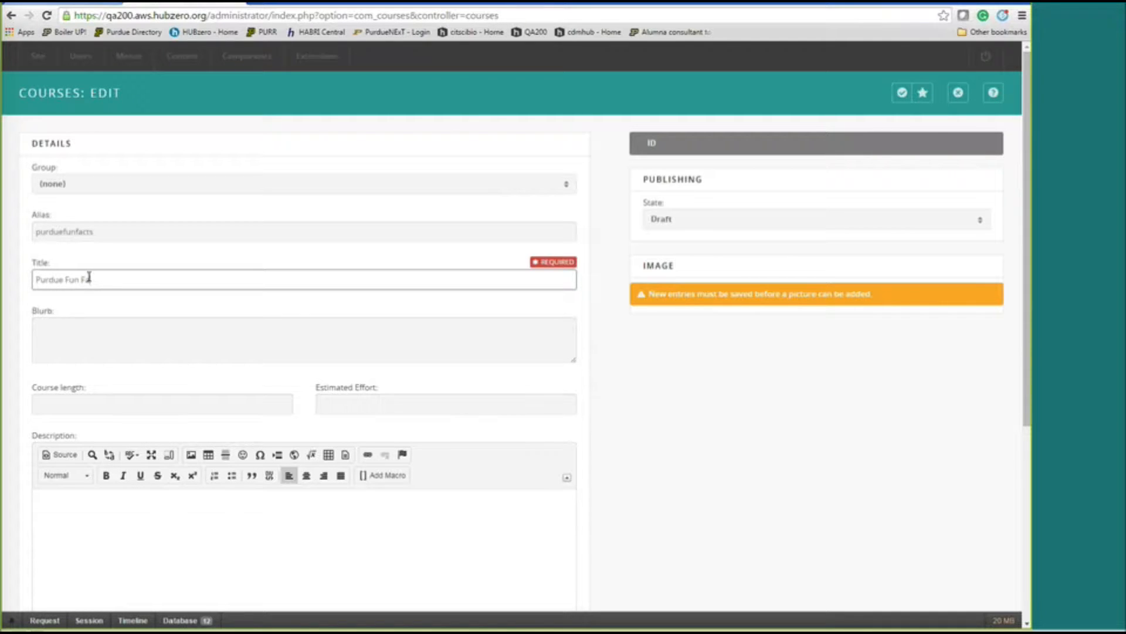
{"action": "type", "text": "cts"}
Write the blurb 'You will learn fun facts about the university in this course.'.
{"action": "key", "text": "Tab"}
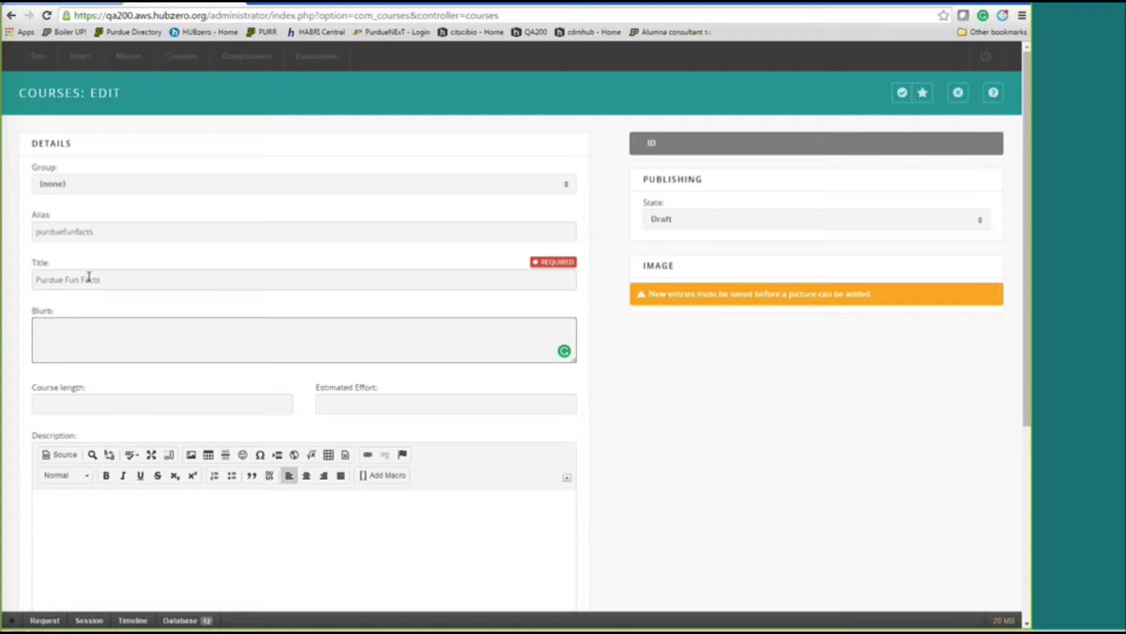
{"action": "type", "text": "You will learn fun facts about the unive"}
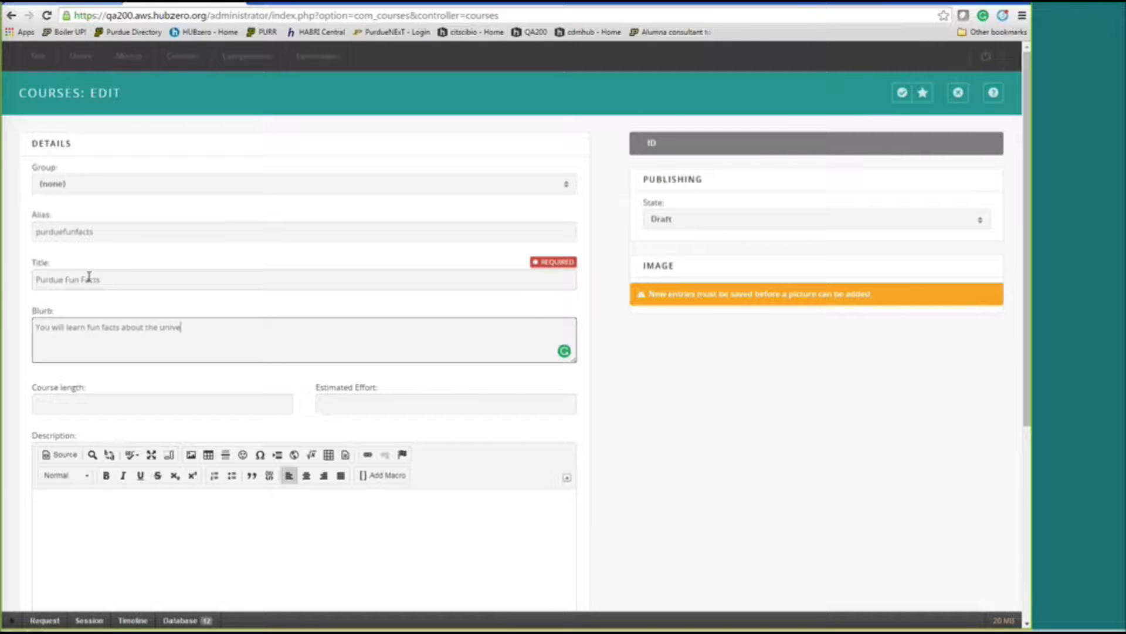
{"action": "type", "text": "rsity in this course."}
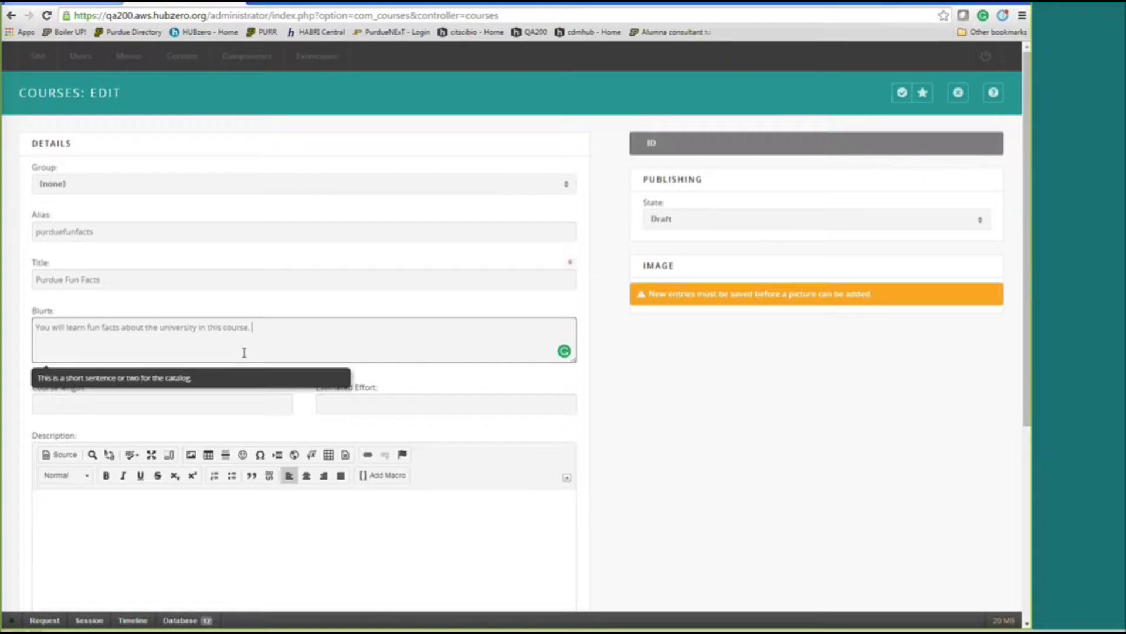
Set Course length to 1 week and Estimated Effort to 2 hours.
{"action": "left_click", "coordinate": [596, 446]}
{"action": "scroll", "coordinate": [596, 447], "scroll_direction": "down", "scroll_amount": 1}
{"action": "scroll", "coordinate": [596, 447], "scroll_direction": "down", "scroll_amount": 2}
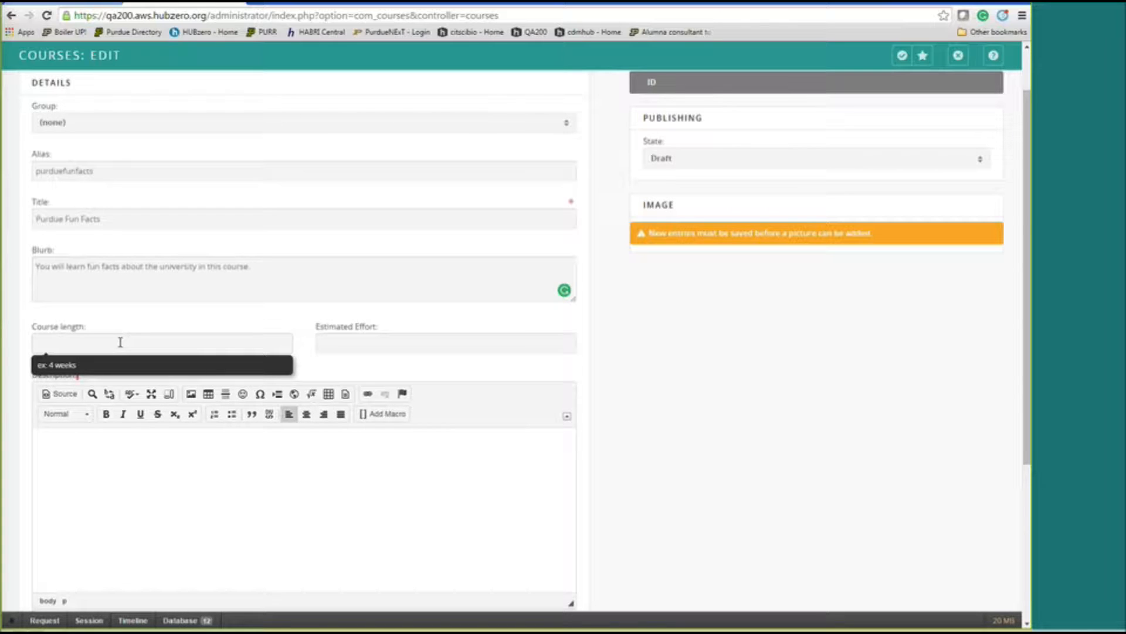
{"action": "left_click", "coordinate": [120, 342]}
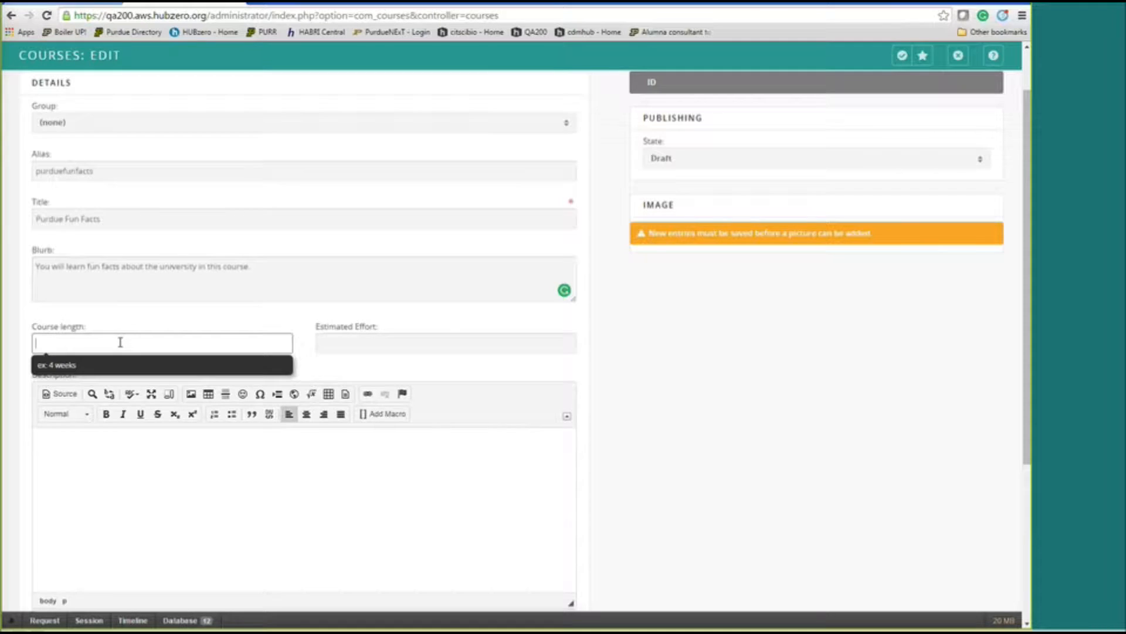
{"action": "type", "text": "1 week"}
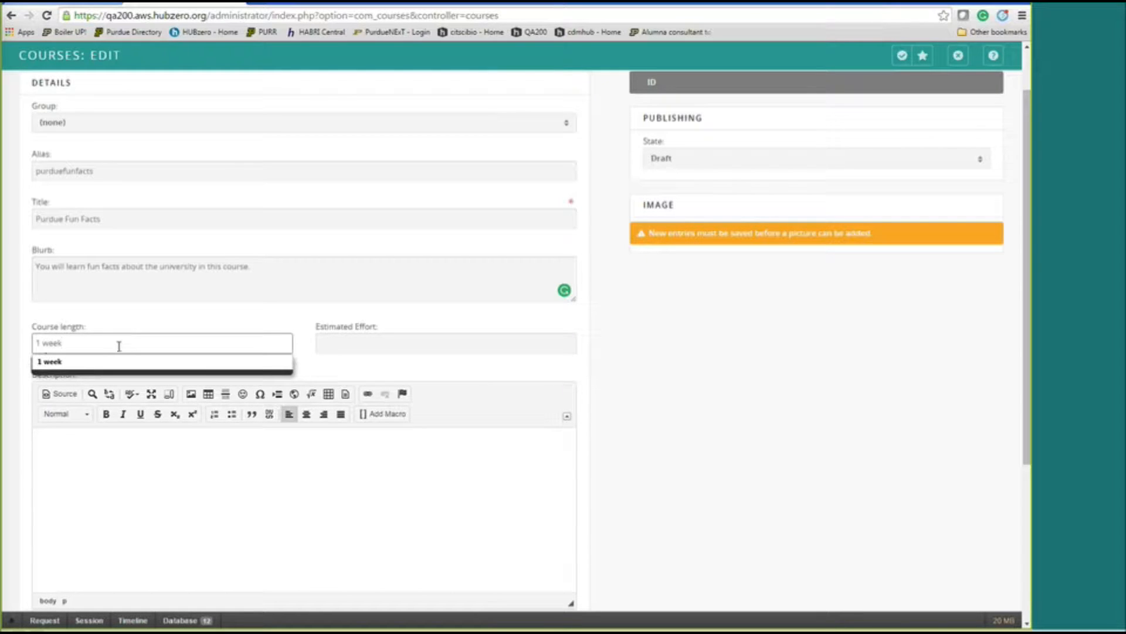
{"action": "left_click", "coordinate": [114, 360]}
{"action": "left_click", "coordinate": [353, 341]}
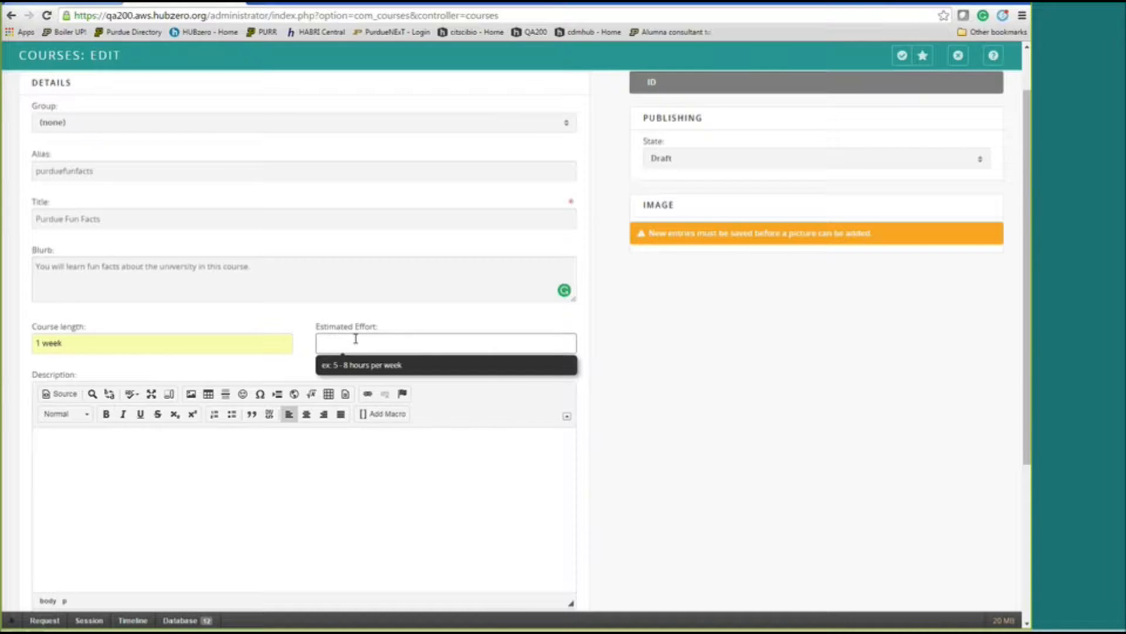
{"action": "type", "text": "2 hours"}
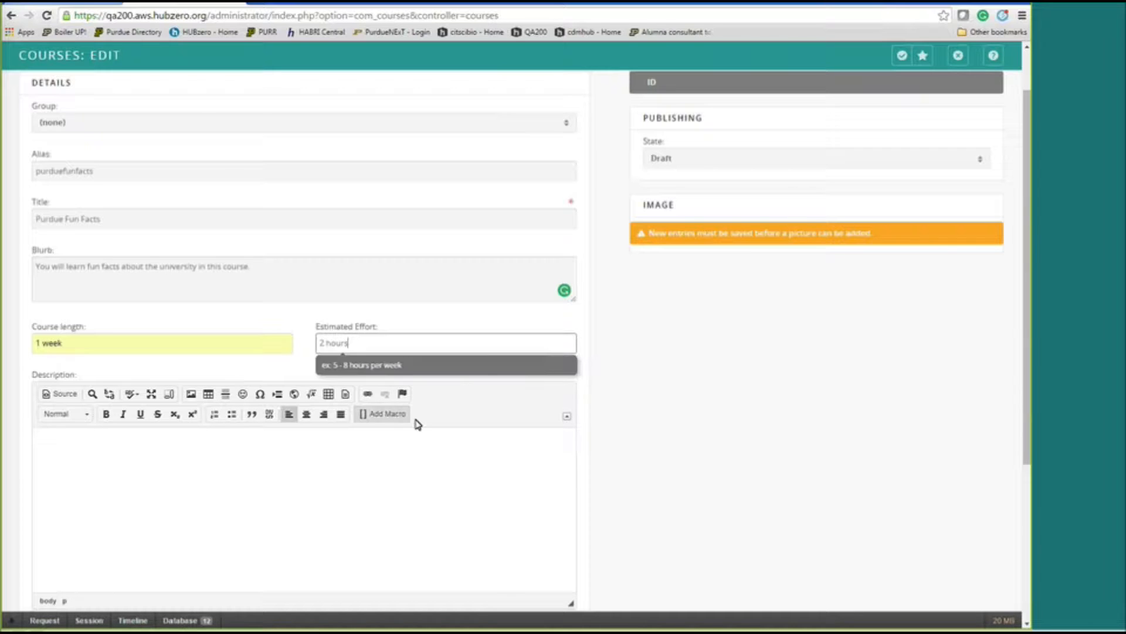
{"action": "left_click", "coordinate": [163, 464]}
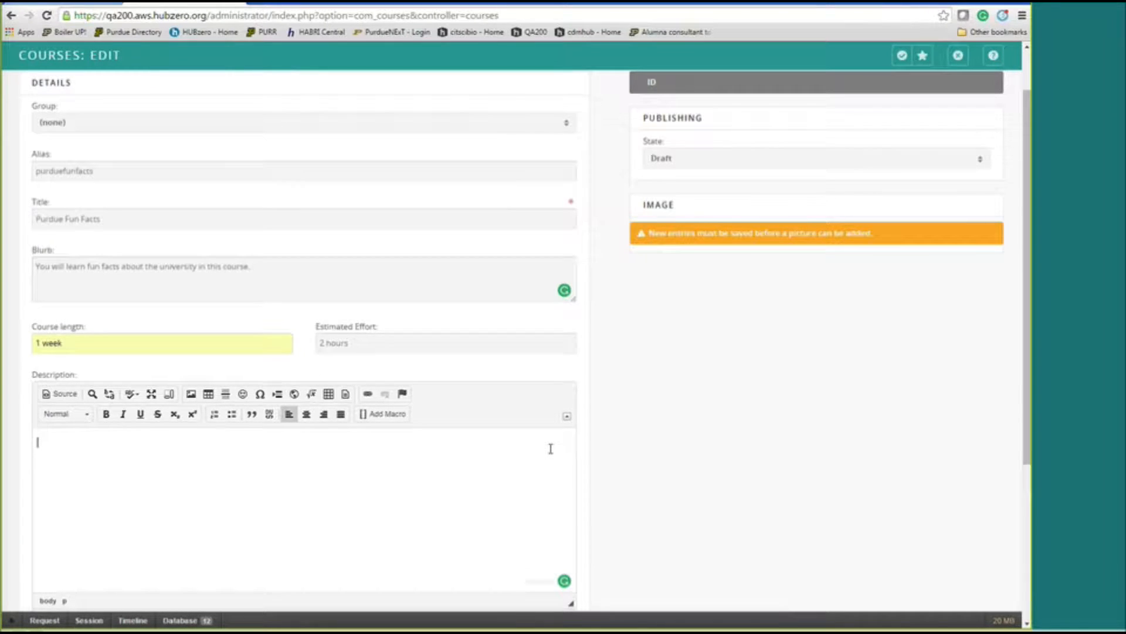
Write a description mentioning the bell tower history and Purdue Pete's identity.
{"action": "scroll", "coordinate": [189, 367], "scroll_direction": "down", "scroll_amount": 2}
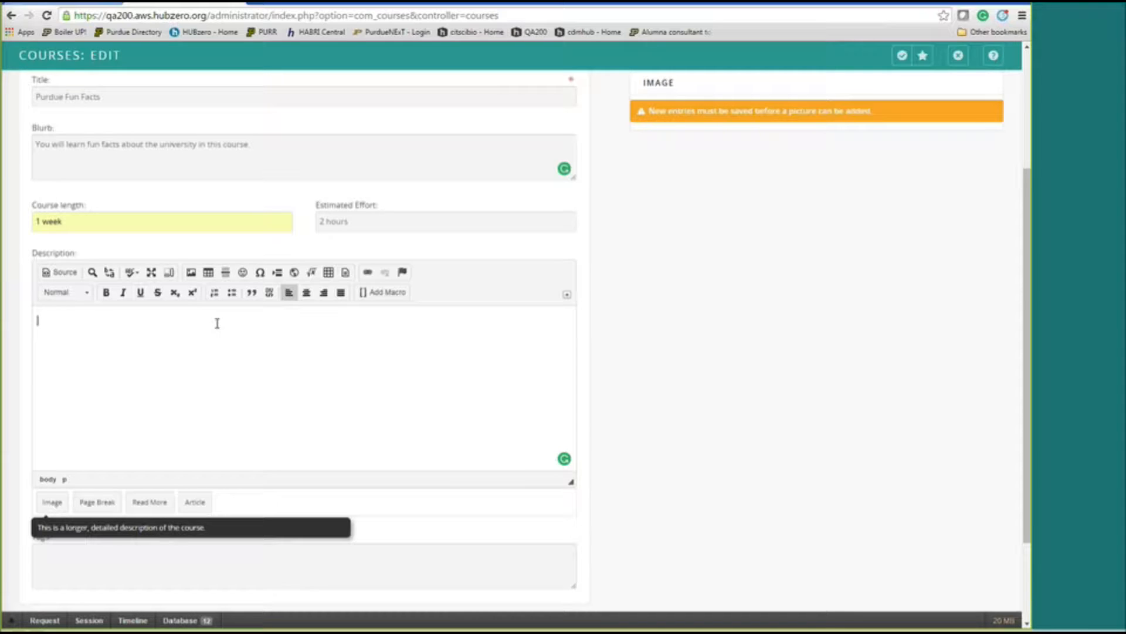
{"action": "type", "text": "SOme of"}
{"action": "key", "text": "BackSpace"}
{"action": "key", "text": "BackSpace"}
{"action": "key", "text": "BackSpace"}
{"action": "key", "text": "BackSpace"}
{"action": "key", "text": "BackSpace"}
{"action": "key", "text": "BackSpace"}
{"action": "type", "text": "ome of hte"}
{"action": "key", "text": "BackSpace"}
{"action": "key", "text": "BackSpace"}
{"action": "key", "text": "BackSpace"}
{"action": "key", "text": "BackSpace"}
{"action": "type", "text": "the facts you will learn"}
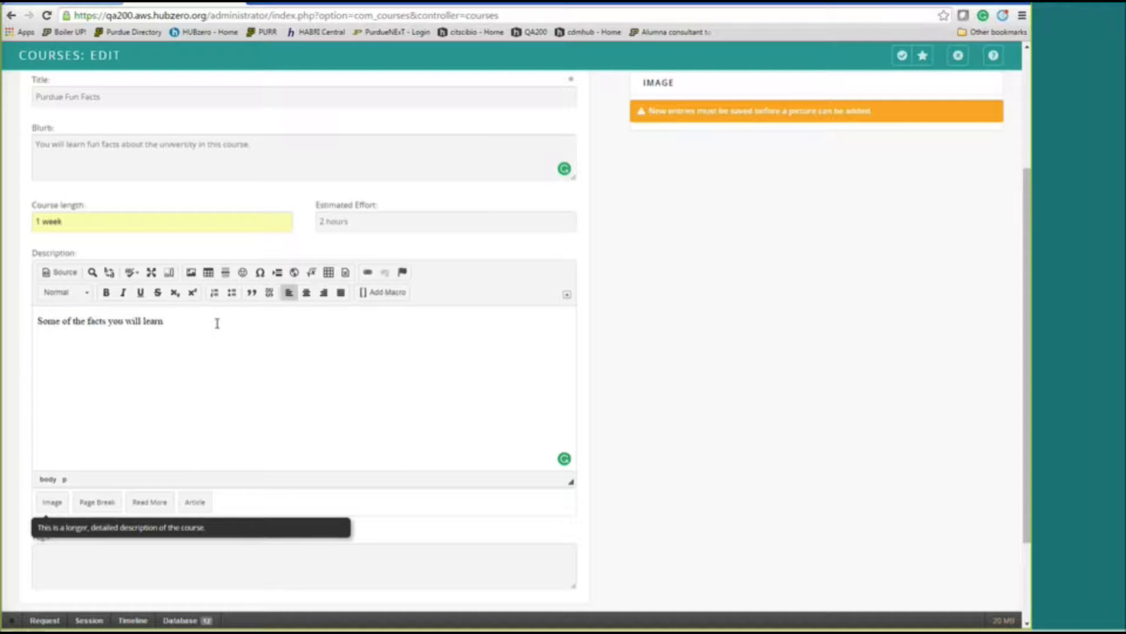
{"action": "type", "text": " w"}
{"action": "type", "text": "ill include the bell tower history. Purdue Pet"}
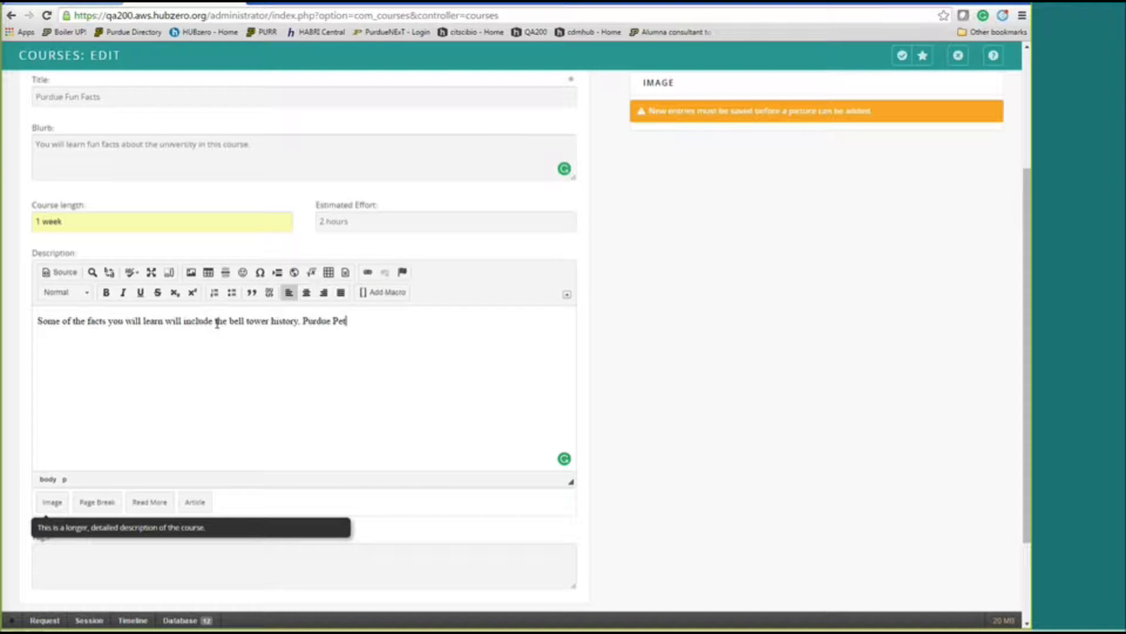
{"action": "type", "text": "e's identity and more!"}
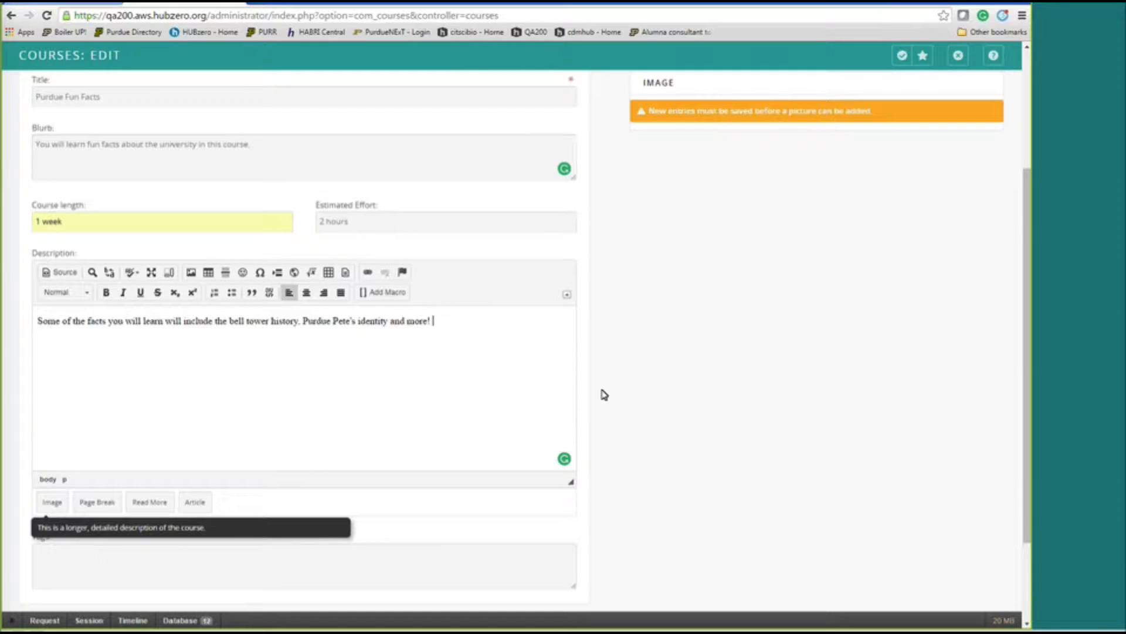
Tag the course purdue, fun facts, boiler, up.
{"action": "scroll", "coordinate": [618, 410], "scroll_direction": "down", "scroll_amount": 2}
{"action": "left_click", "coordinate": [82, 434]}
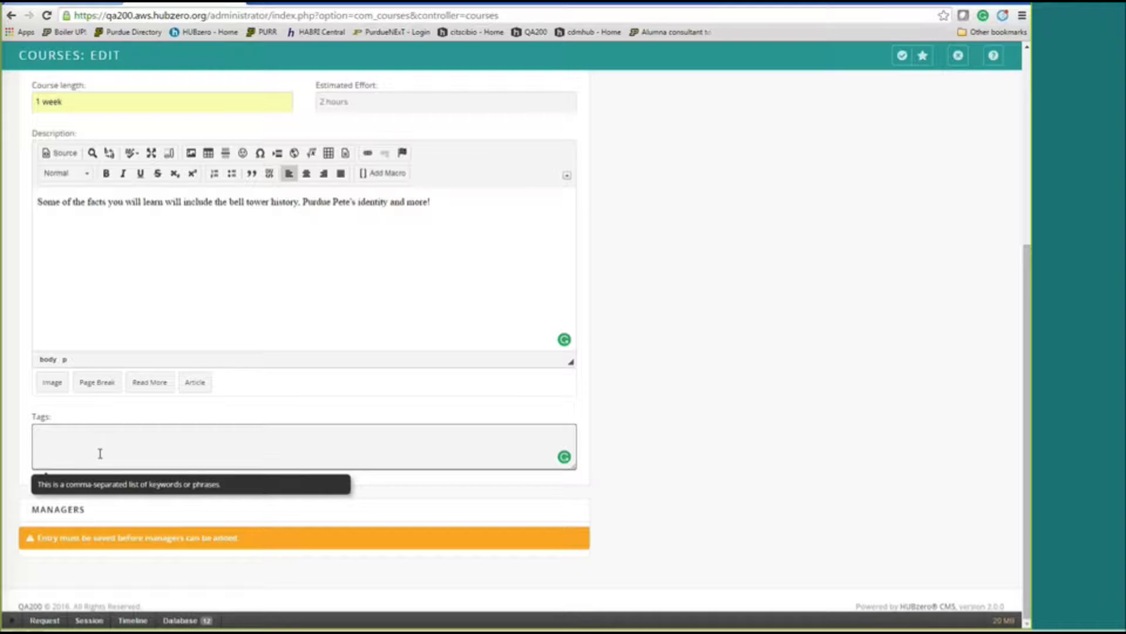
{"action": "type", "text": "purdue, fun facts, boiler, up"}
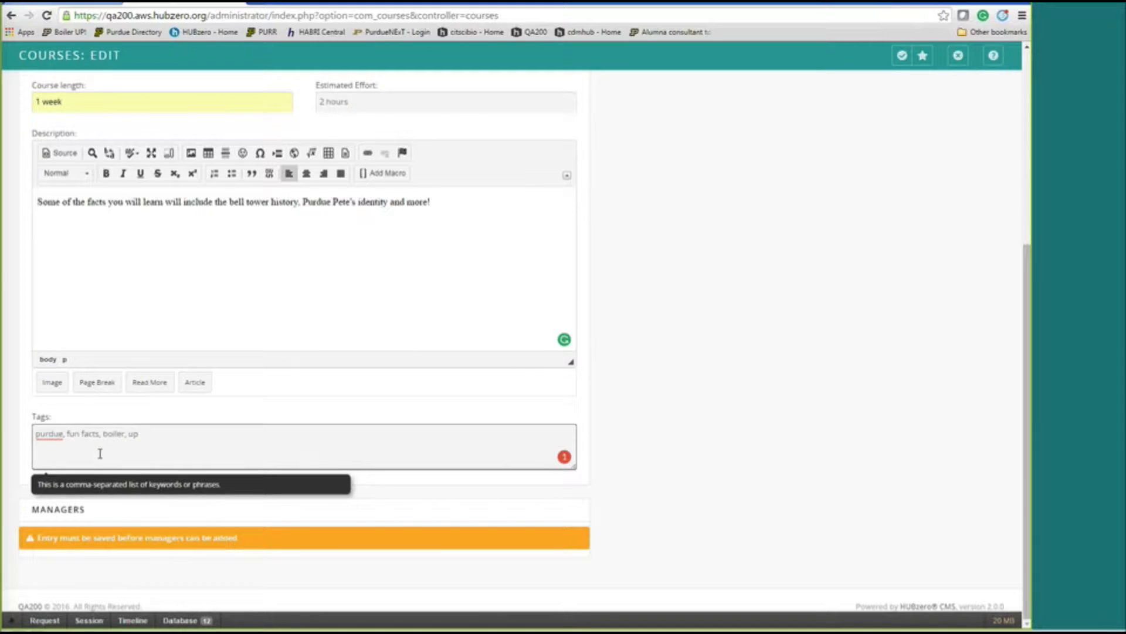
{"action": "left_click", "coordinate": [664, 514]}
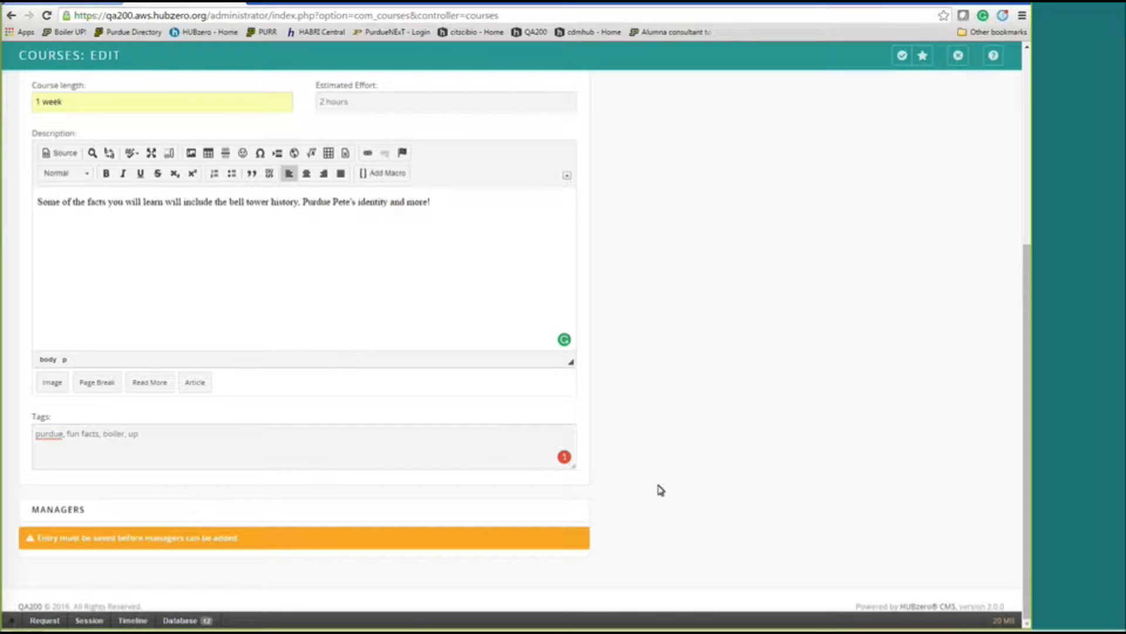
{"action": "scroll", "coordinate": [618, 487], "scroll_direction": "up", "scroll_amount": 5}
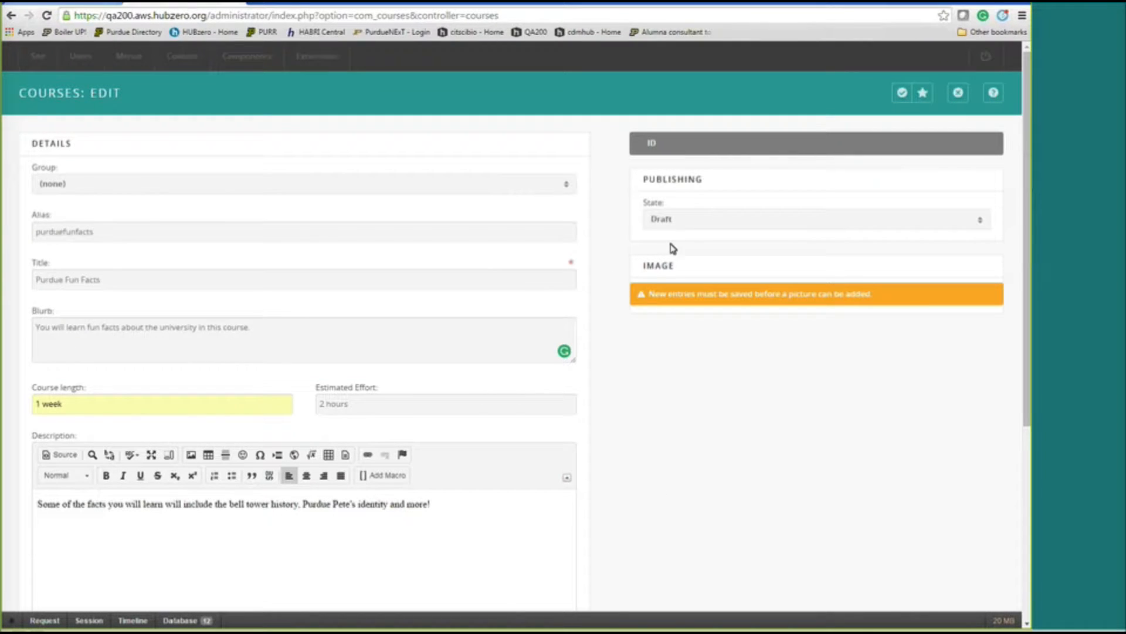
Set the course state to Published and save it.
{"action": "left_click", "coordinate": [690, 223]}
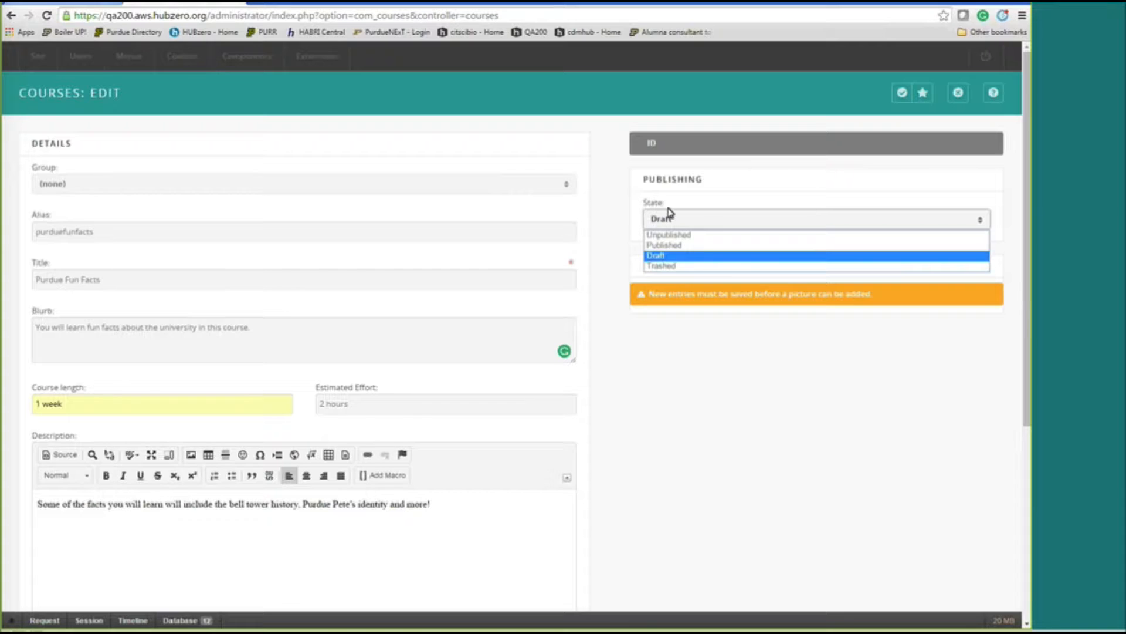
{"action": "left_click", "coordinate": [668, 244]}
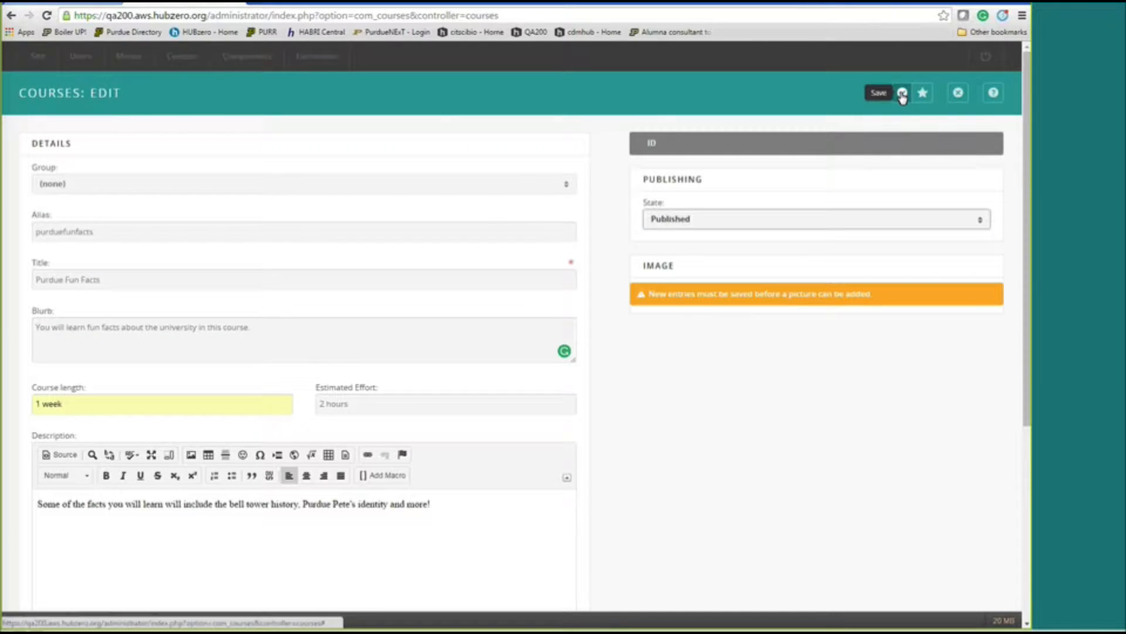
{"action": "left_click", "coordinate": [902, 94]}
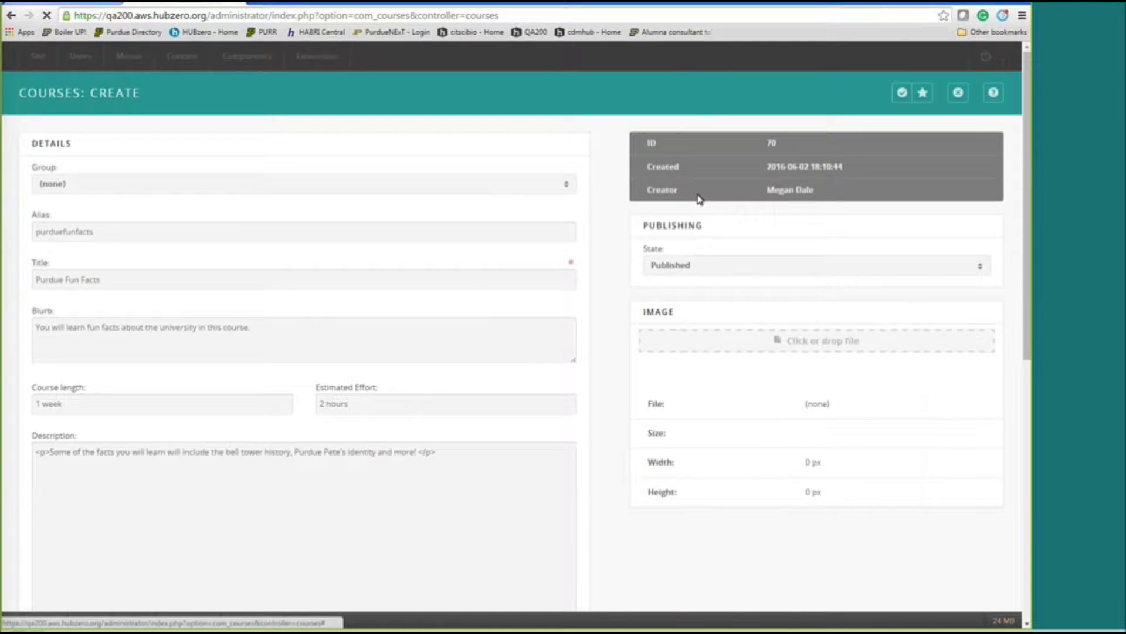
Attach screen_shot_2016-06-02_at_1.38.55_pm_480.png as the course image and save.
{"action": "left_click", "coordinate": [811, 347]}
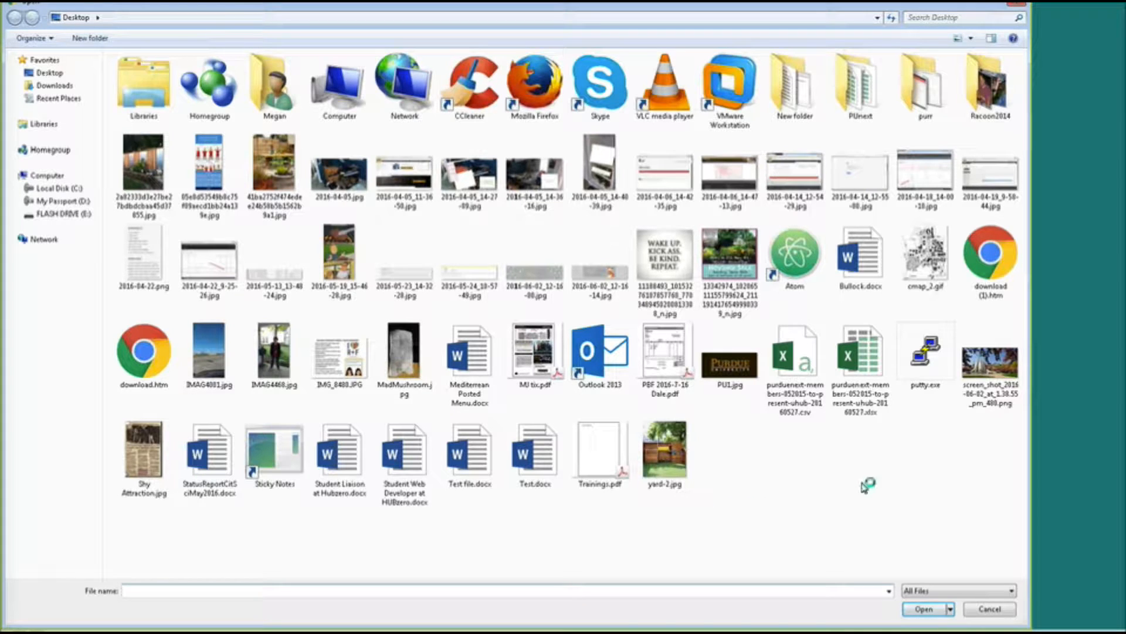
{"action": "left_click", "coordinate": [990, 363]}
{"action": "left_click", "coordinate": [924, 608]}
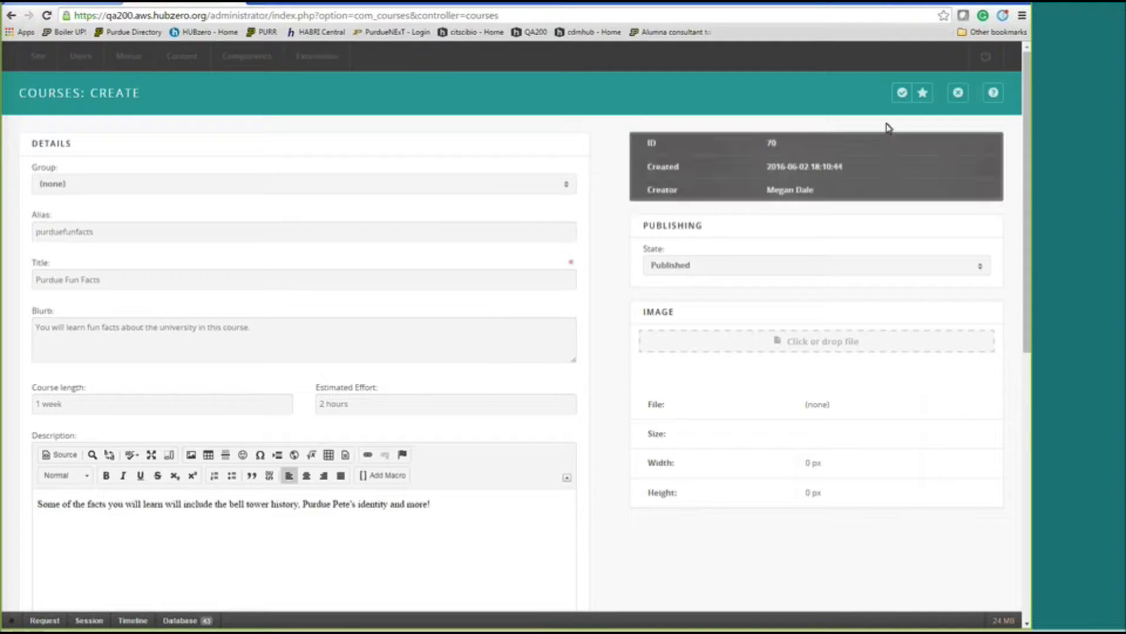
{"action": "left_click", "coordinate": [901, 95]}
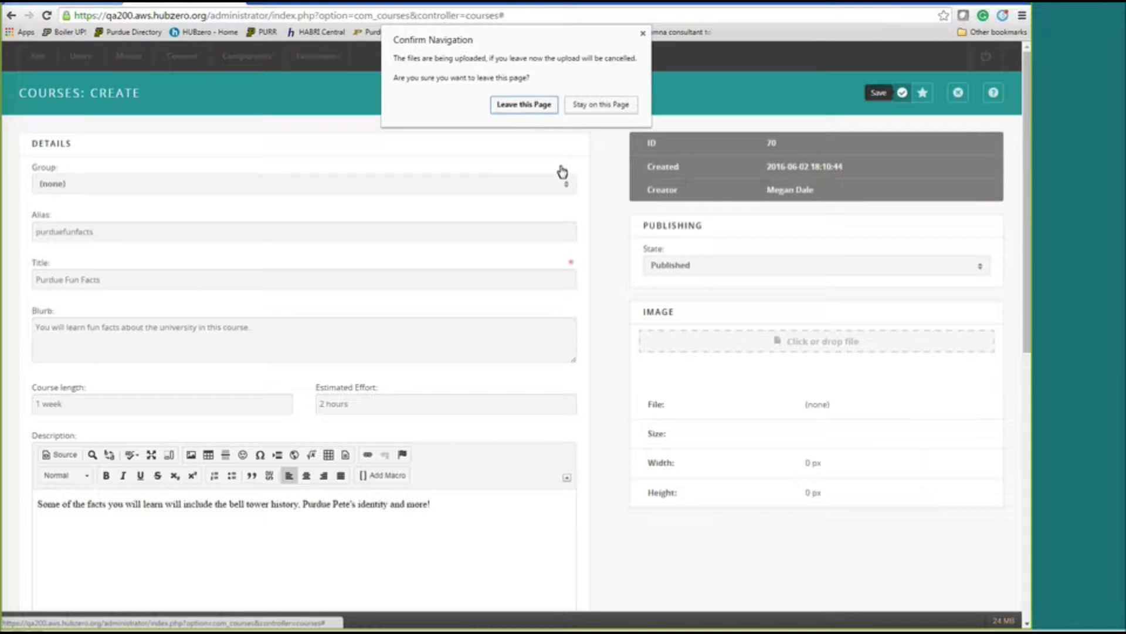
{"action": "left_click", "coordinate": [600, 107]}
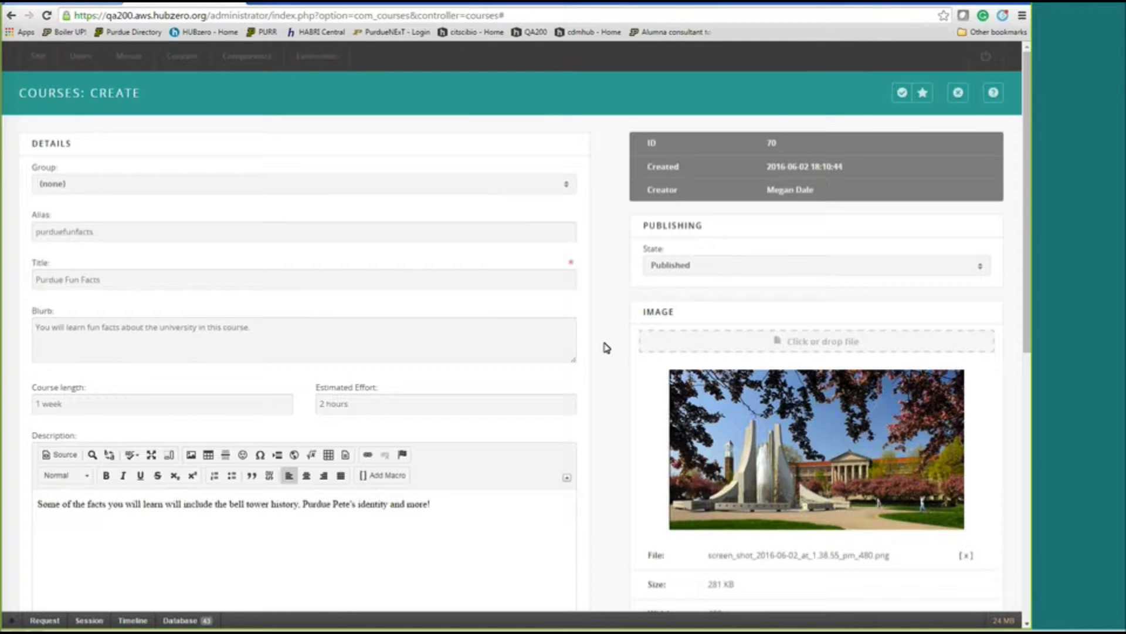
{"action": "scroll", "coordinate": [607, 348], "scroll_direction": "down", "scroll_amount": 1}
Add the selected admin user as a course manager with the Instructor role.
{"action": "scroll", "coordinate": [622, 379], "scroll_direction": "down", "scroll_amount": 2}
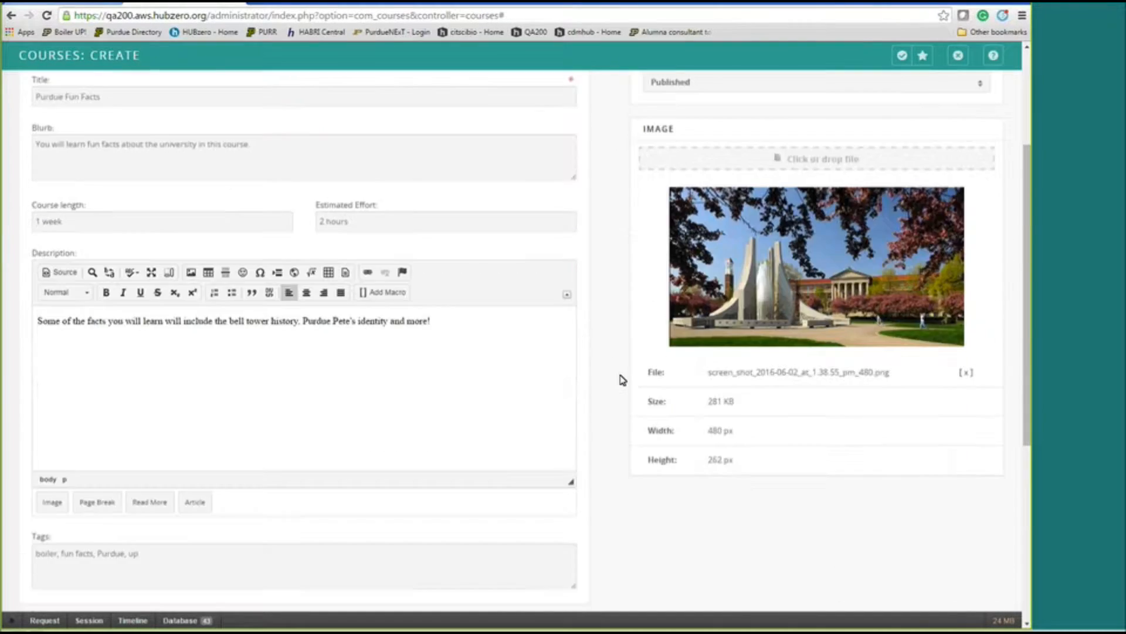
{"action": "scroll", "coordinate": [622, 380], "scroll_direction": "down", "scroll_amount": 3}
{"action": "left_click", "coordinate": [86, 476]}
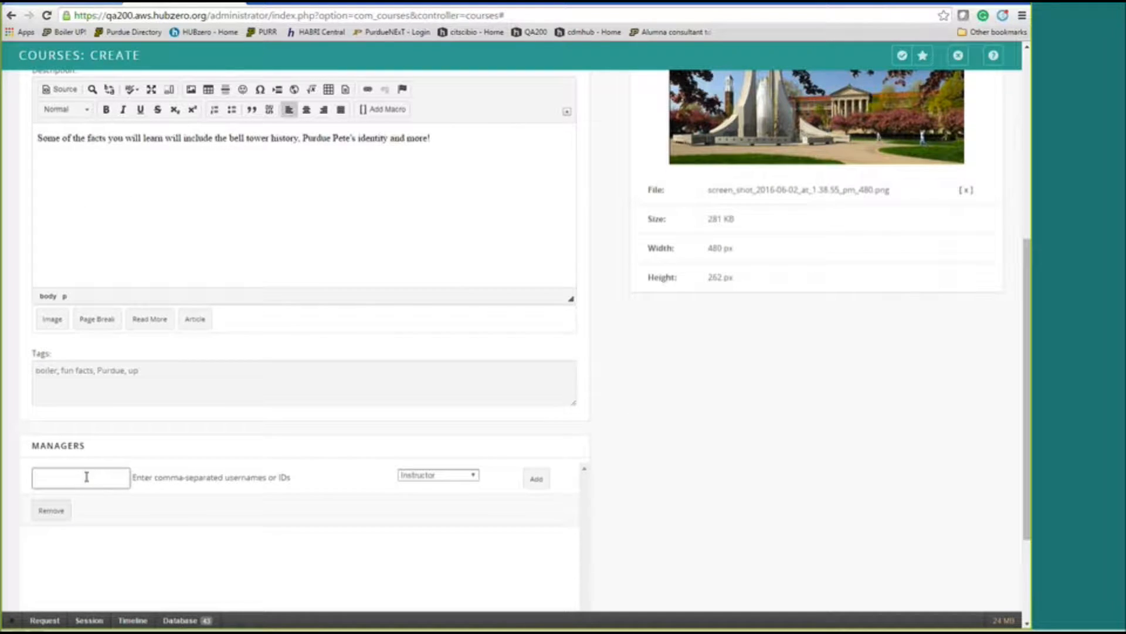
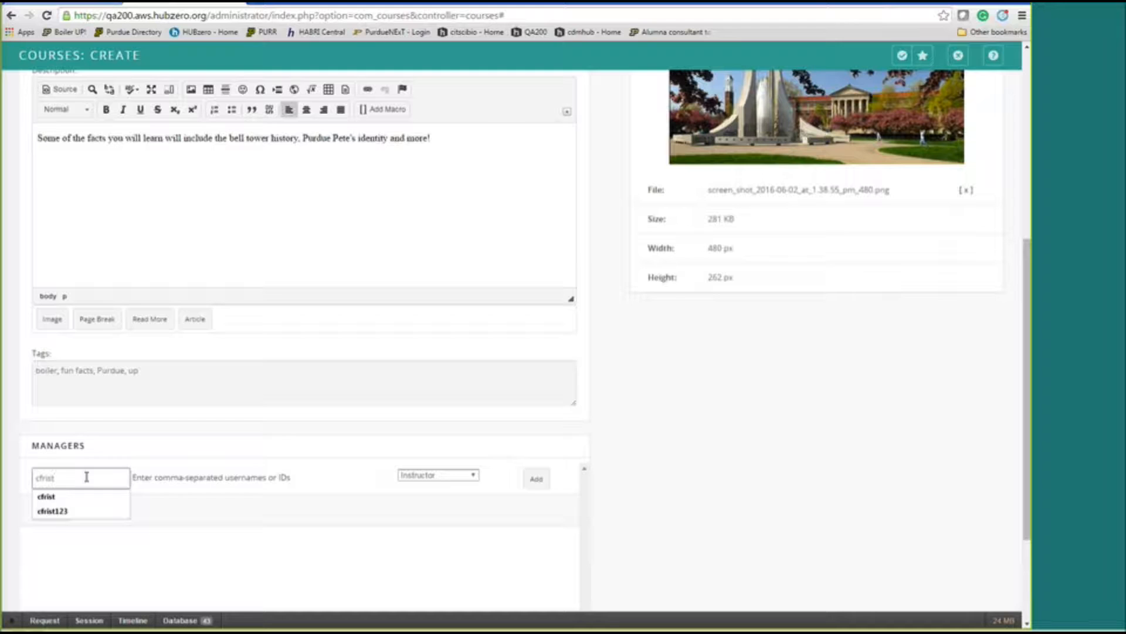
{"action": "left_click", "coordinate": [47, 496]}
{"action": "left_click", "coordinate": [437, 475]}
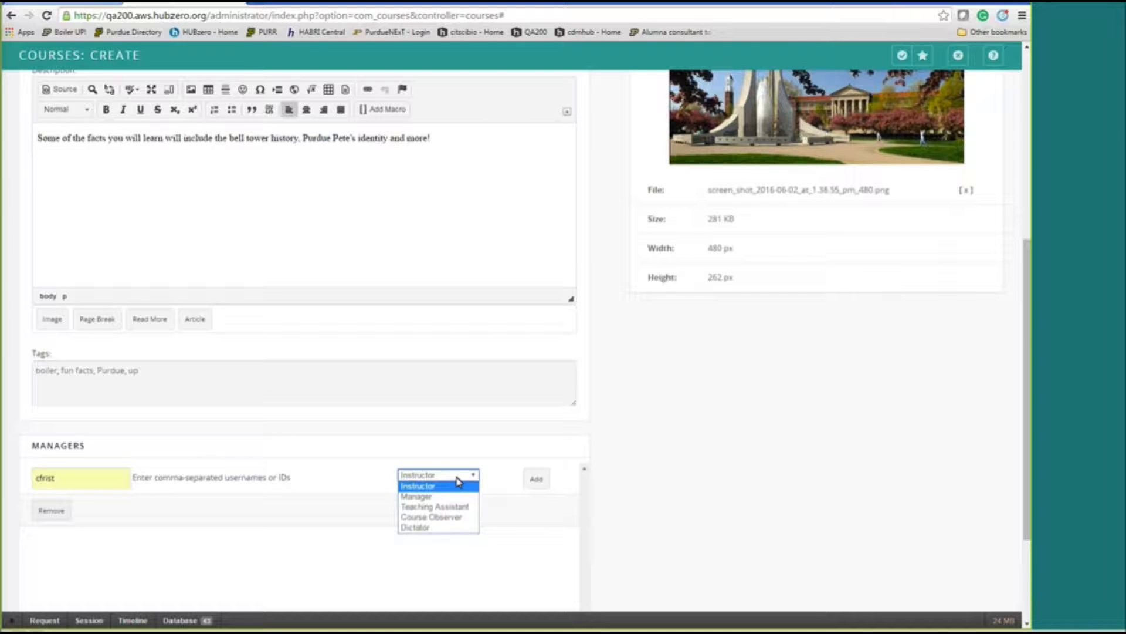
{"action": "left_click", "coordinate": [459, 485]}
{"action": "left_click", "coordinate": [530, 479]}
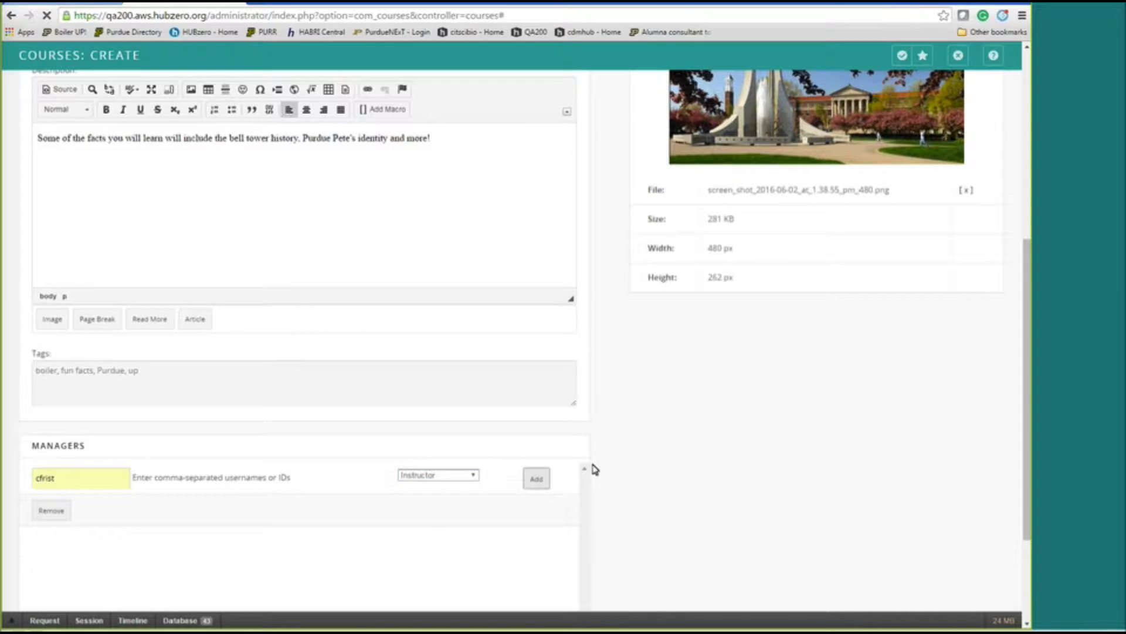
{"action": "scroll", "coordinate": [267, 513], "scroll_direction": "down", "scroll_amount": 1}
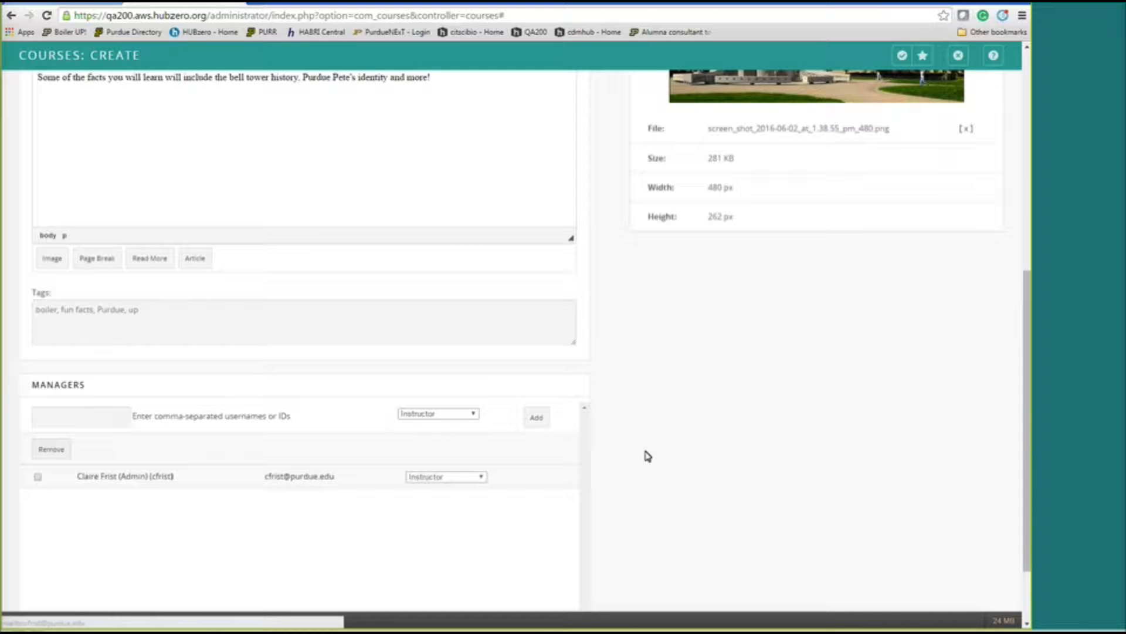
{"action": "scroll", "coordinate": [614, 321], "scroll_direction": "up", "scroll_amount": 6}
{"action": "scroll", "coordinate": [614, 320], "scroll_direction": "up", "scroll_amount": 1}
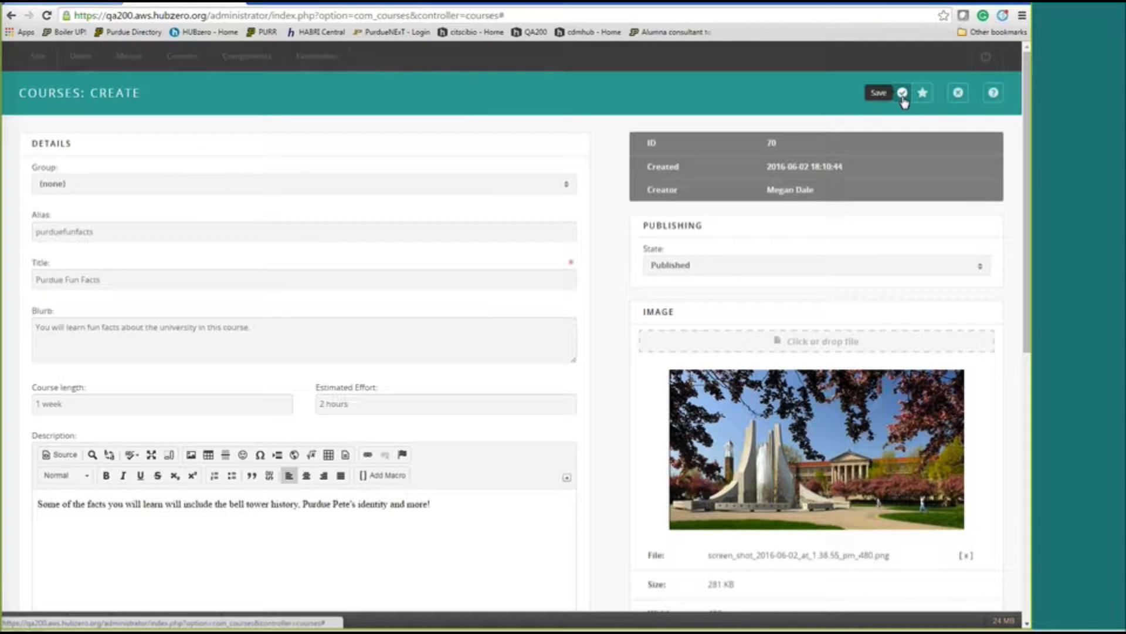
Save and close the course, then browse courses list pages 3, 2 and 1.
{"action": "left_click", "coordinate": [902, 94]}
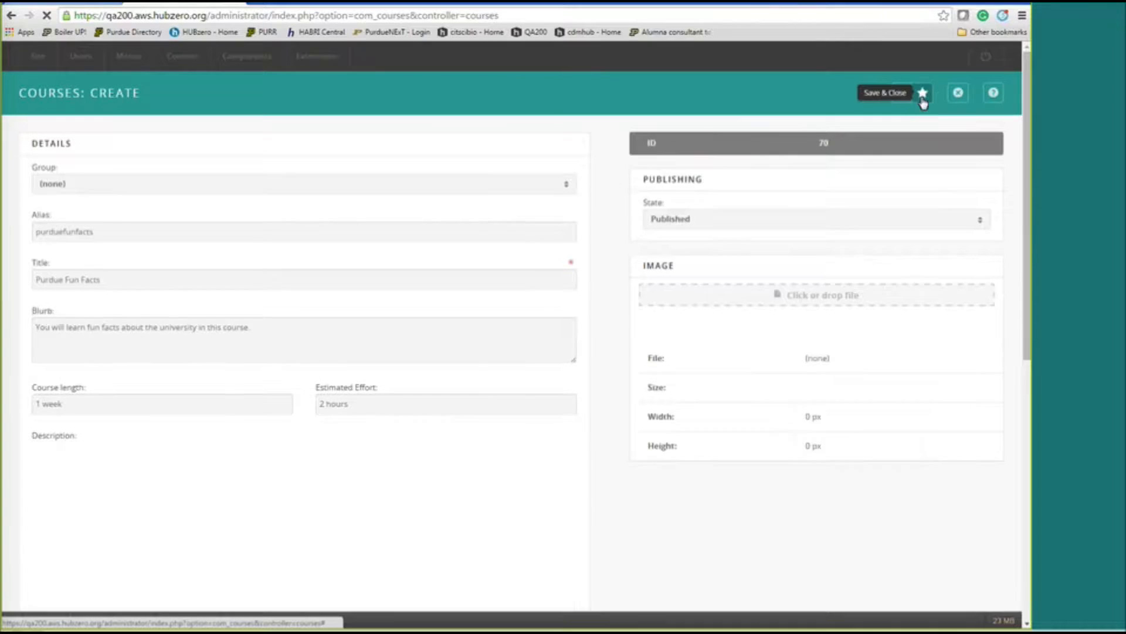
{"action": "left_click", "coordinate": [922, 95]}
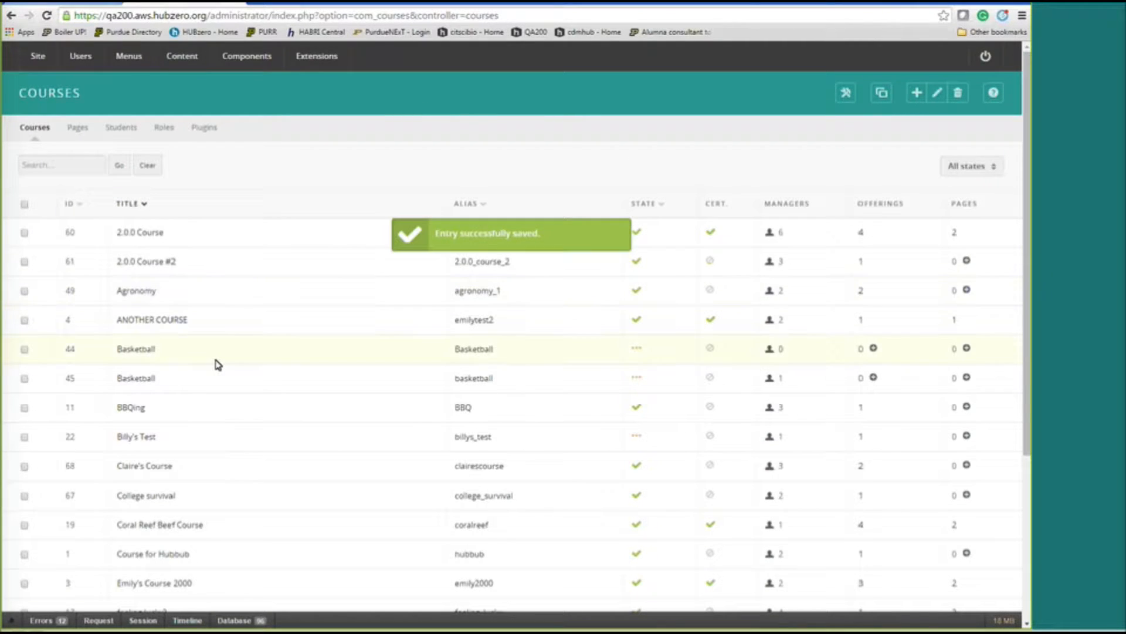
{"action": "scroll", "coordinate": [216, 365], "scroll_direction": "down", "scroll_amount": 2}
{"action": "scroll", "coordinate": [216, 365], "scroll_direction": "down", "scroll_amount": 3}
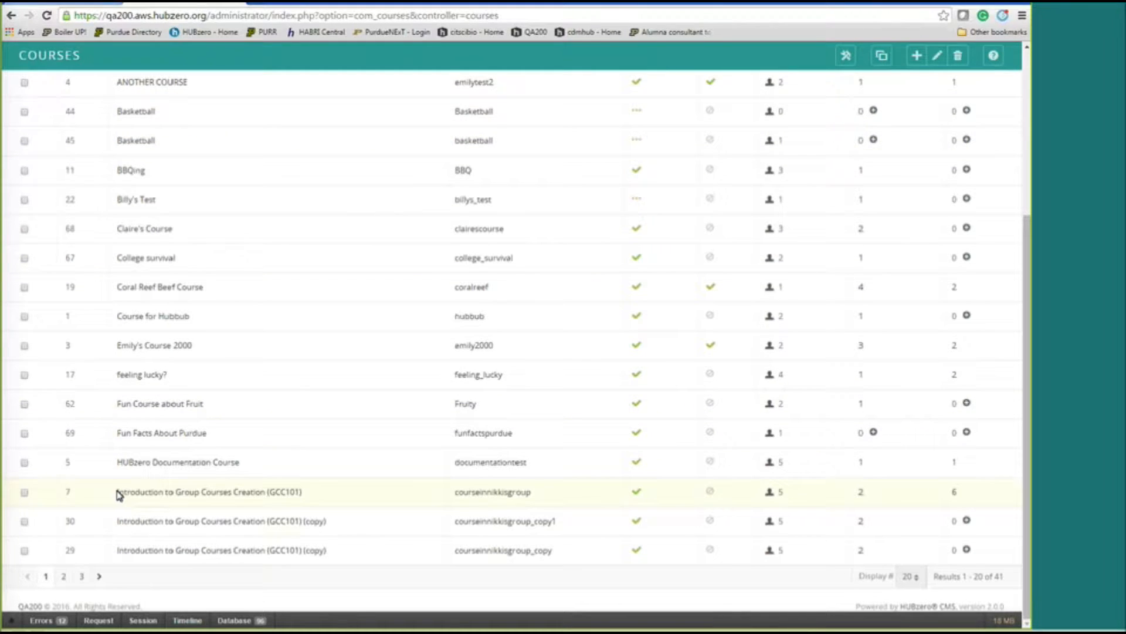
{"action": "left_click", "coordinate": [83, 577]}
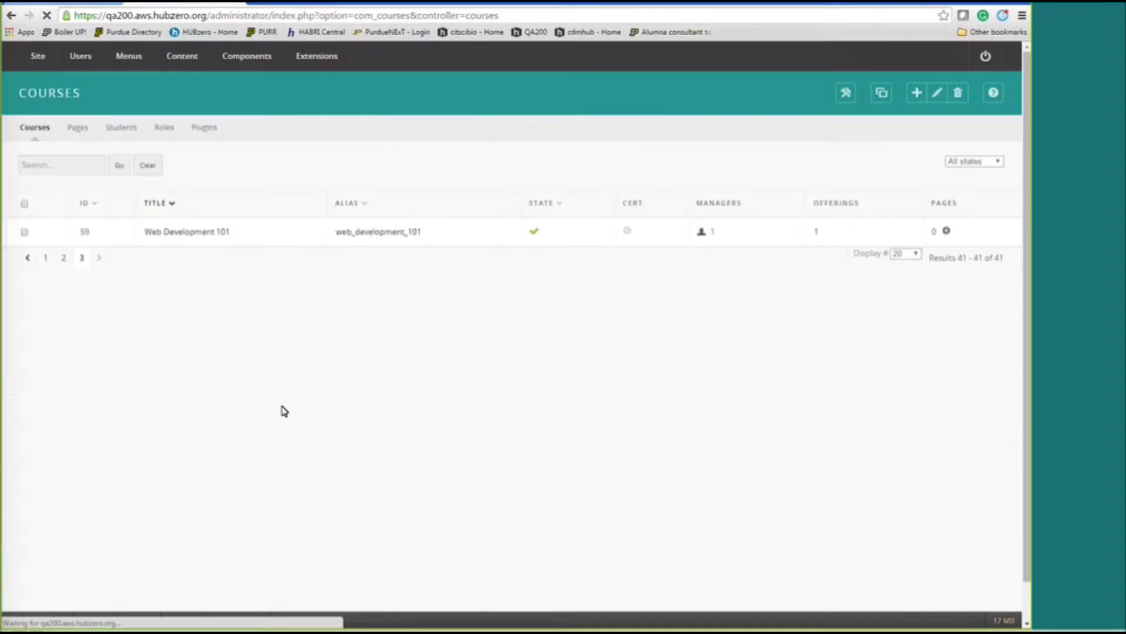
{"action": "left_click", "coordinate": [64, 261]}
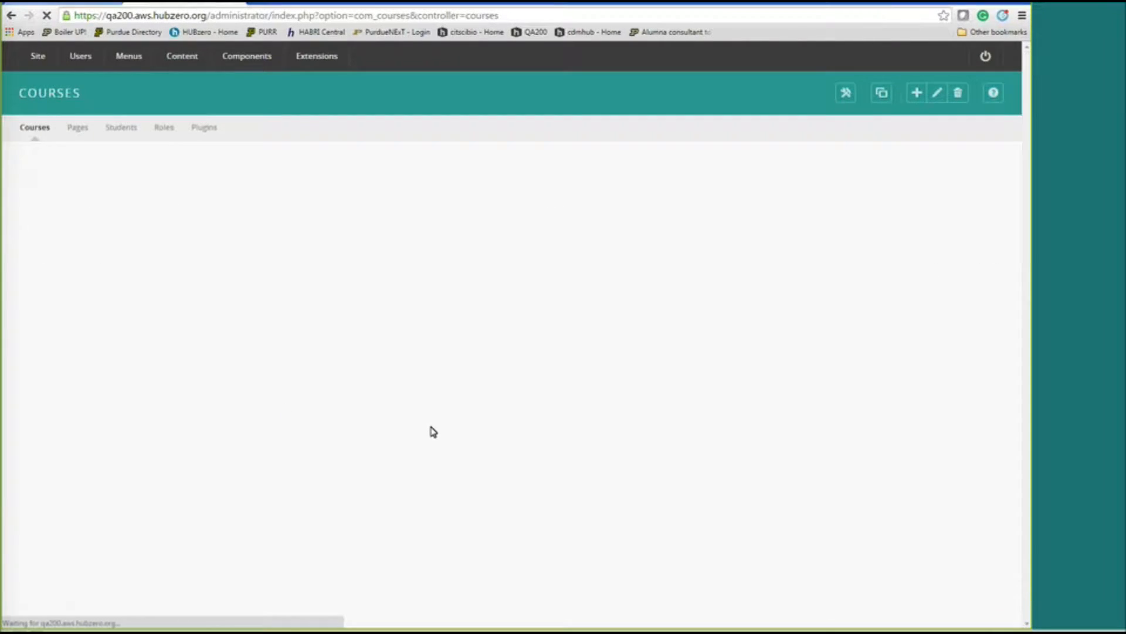
{"action": "scroll", "coordinate": [432, 431], "scroll_direction": "down", "scroll_amount": 2}
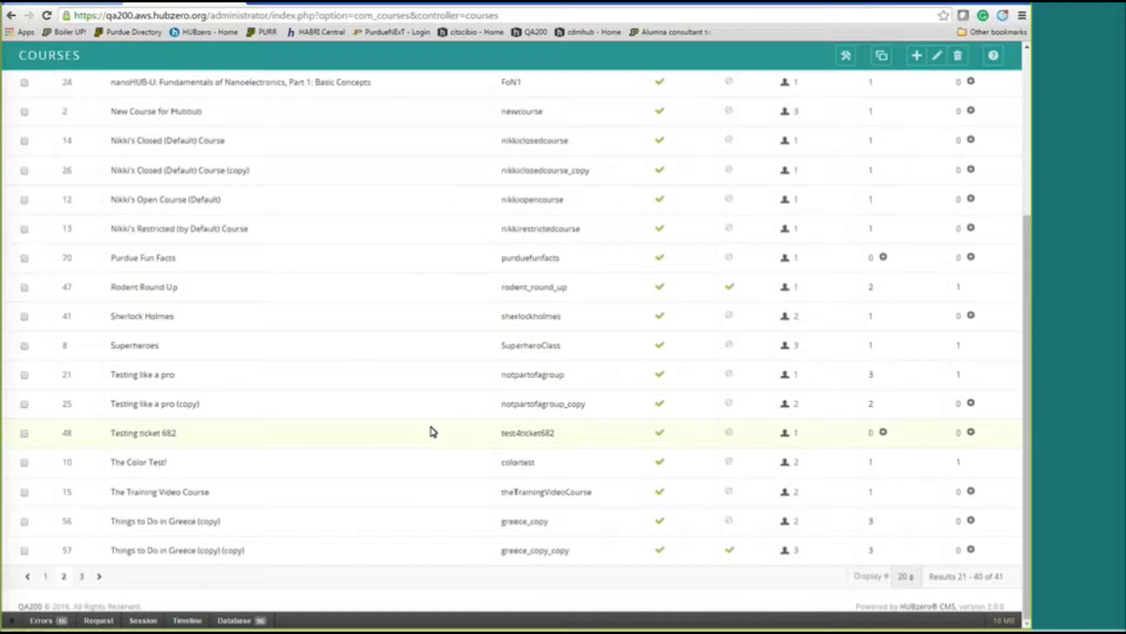
{"action": "scroll", "coordinate": [432, 431], "scroll_direction": "up", "scroll_amount": 2}
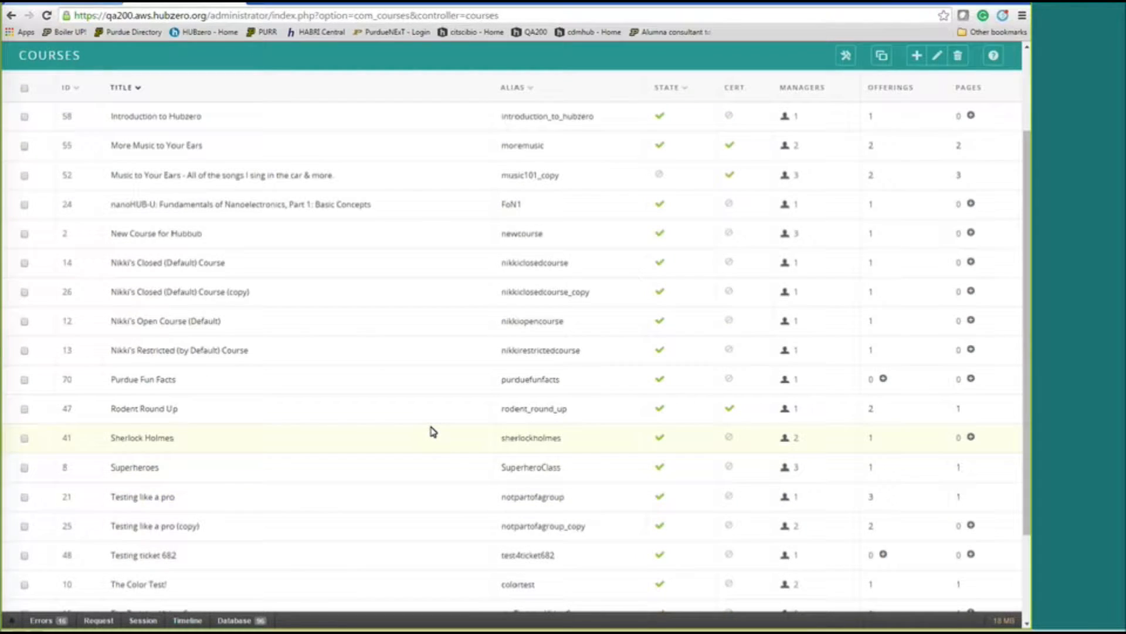
{"action": "scroll", "coordinate": [430, 427], "scroll_direction": "up", "scroll_amount": 2}
{"action": "scroll", "coordinate": [420, 397], "scroll_direction": "down", "scroll_amount": 5}
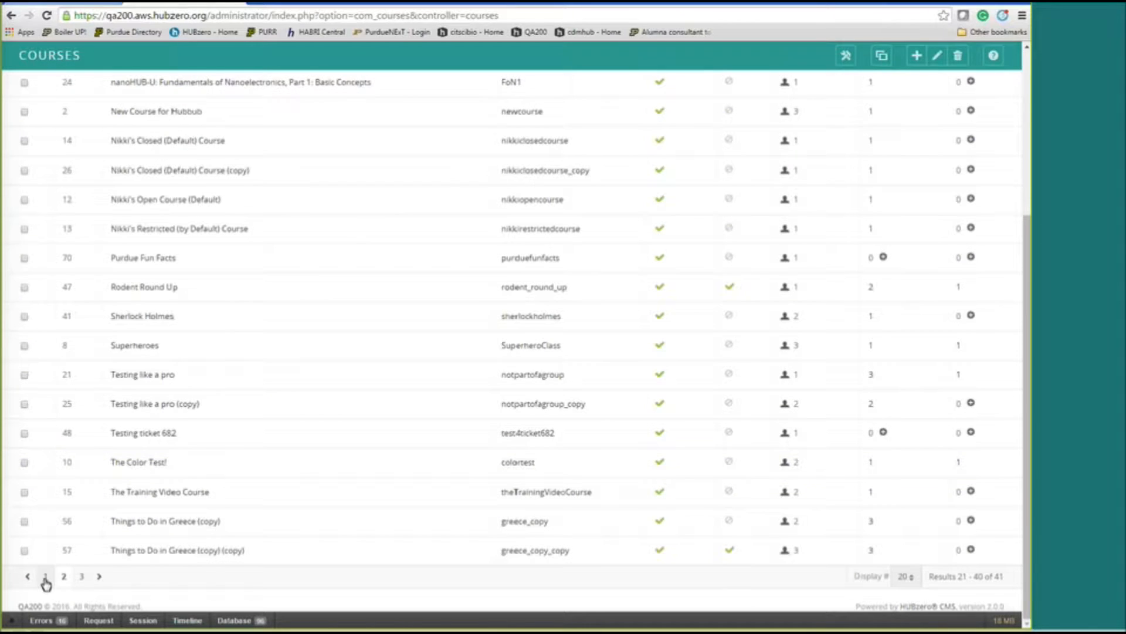
{"action": "left_click", "coordinate": [45, 578]}
{"action": "scroll", "coordinate": [311, 408], "scroll_direction": "down", "scroll_amount": 2}
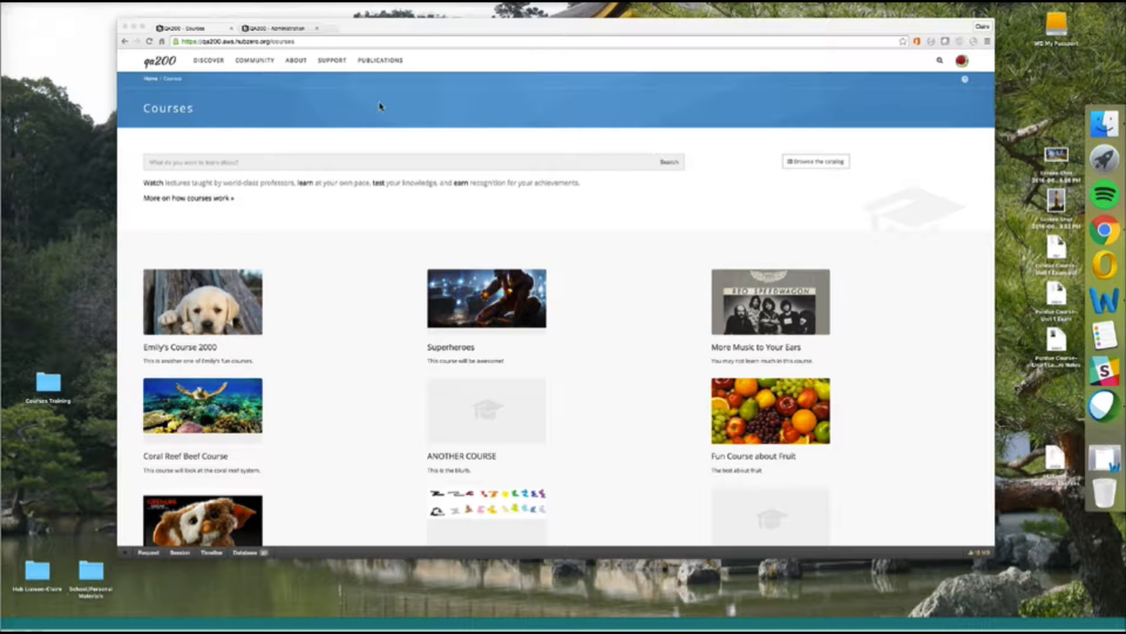
Reload the public Courses page, then go to your member Dashboard from the avatar menu.
{"action": "left_click", "coordinate": [371, 44]}
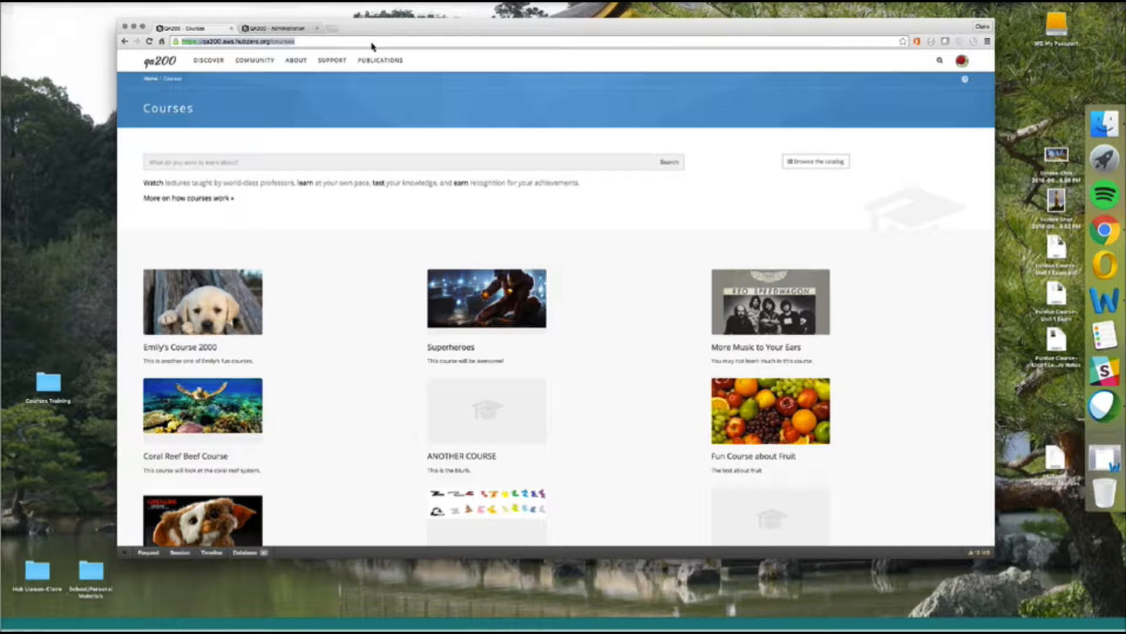
{"action": "key", "text": "Return"}
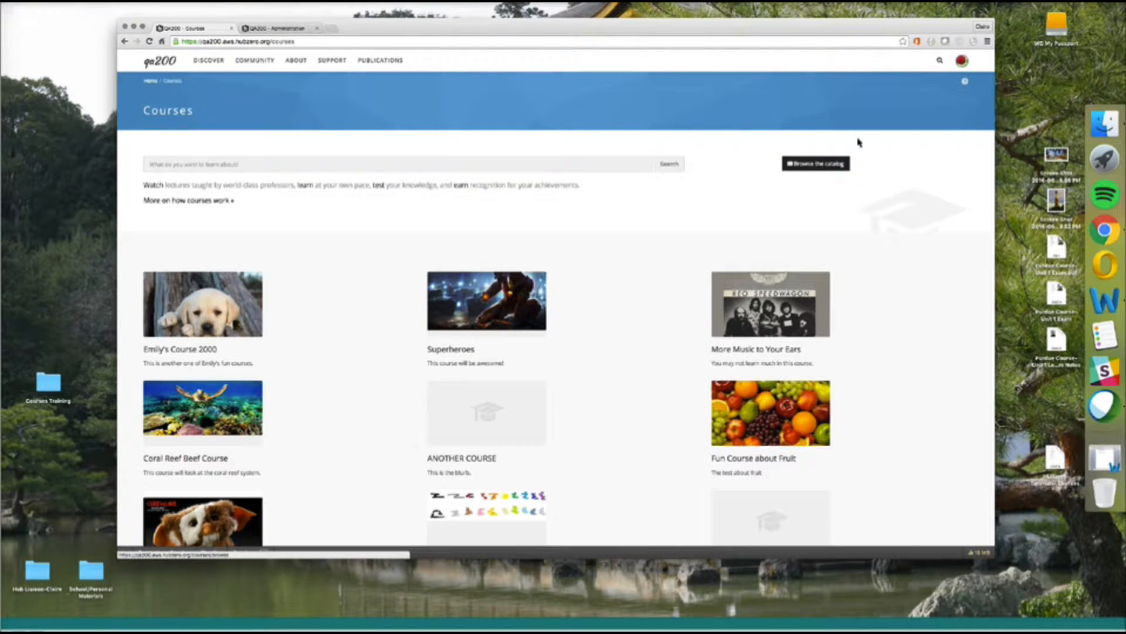
{"action": "mouse_move", "coordinate": [964, 62]}
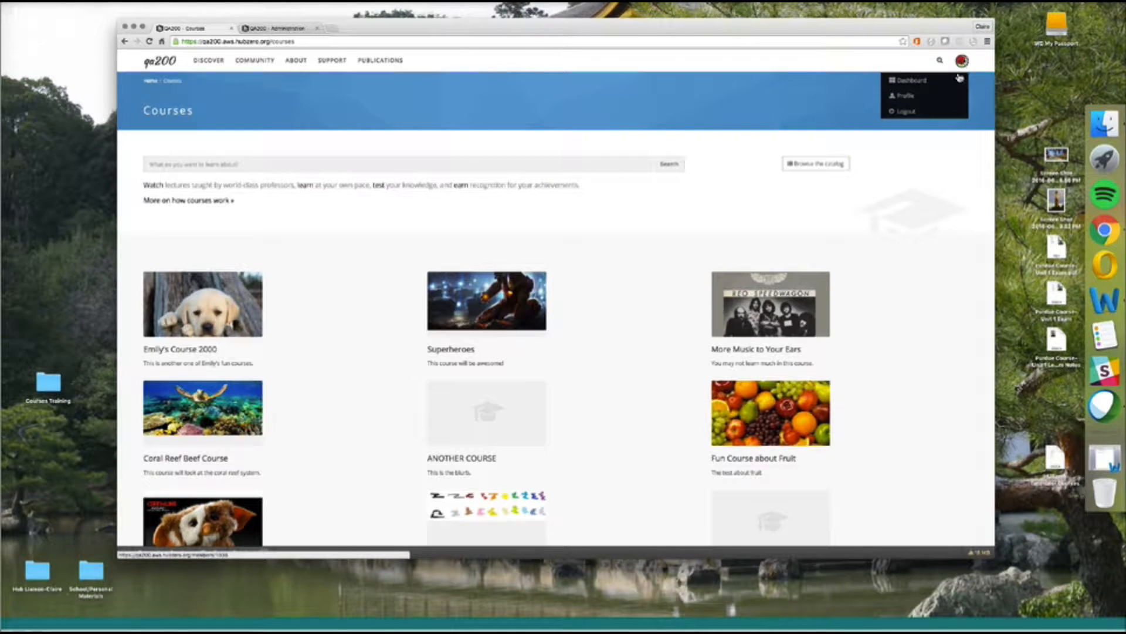
{"action": "left_click", "coordinate": [907, 80]}
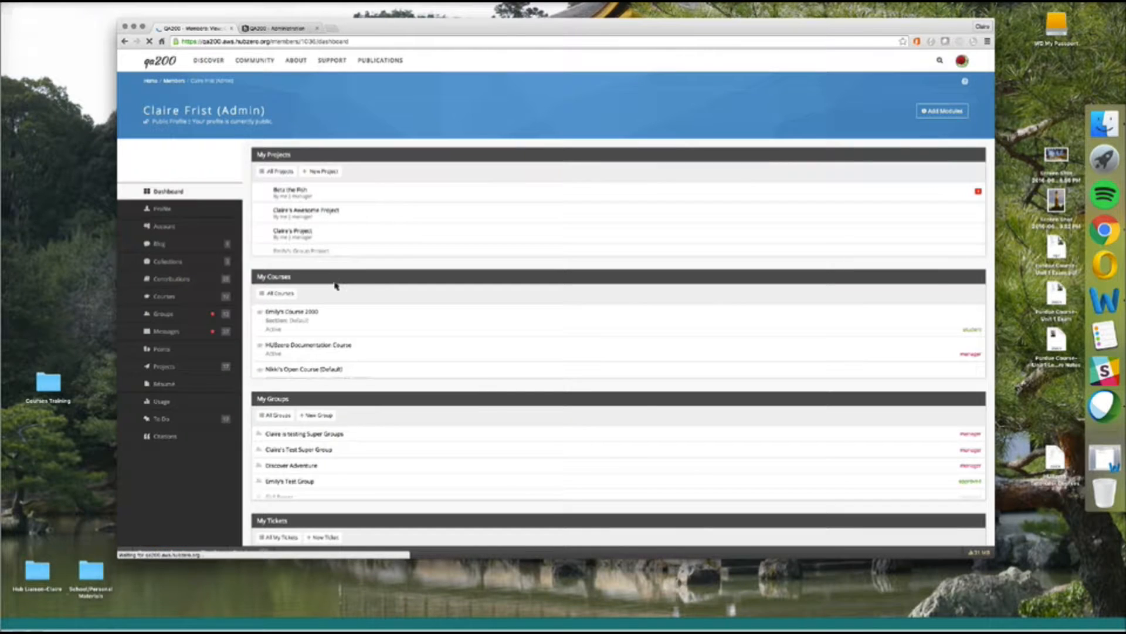
Open the Fun Facts About Purdue course from your Courses list.
{"action": "left_click", "coordinate": [187, 392]}
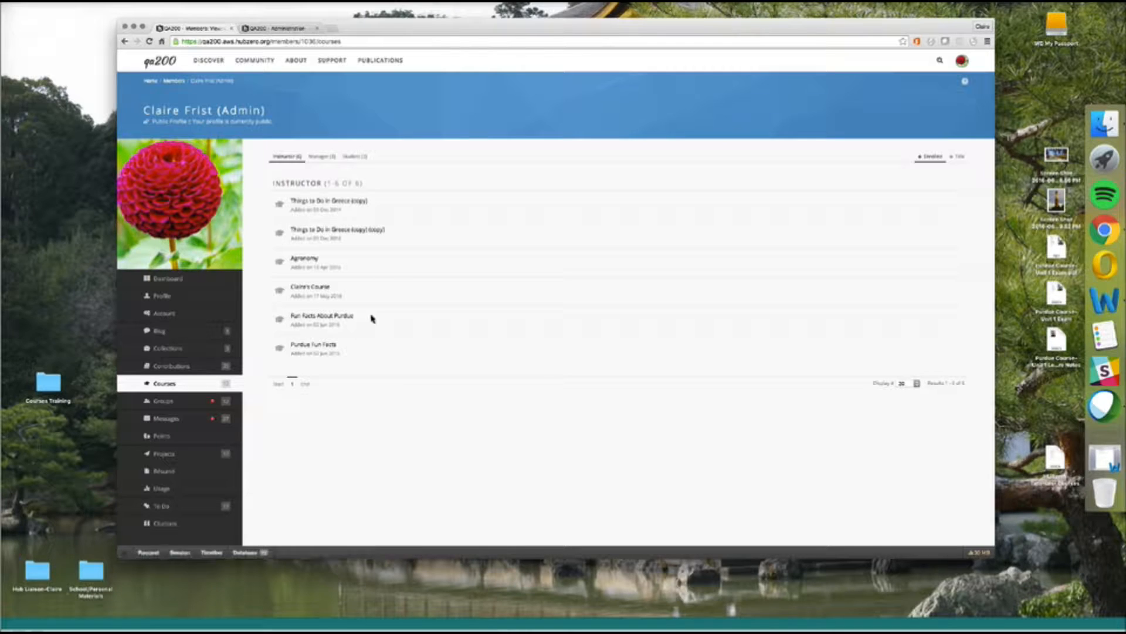
{"action": "left_click", "coordinate": [323, 319]}
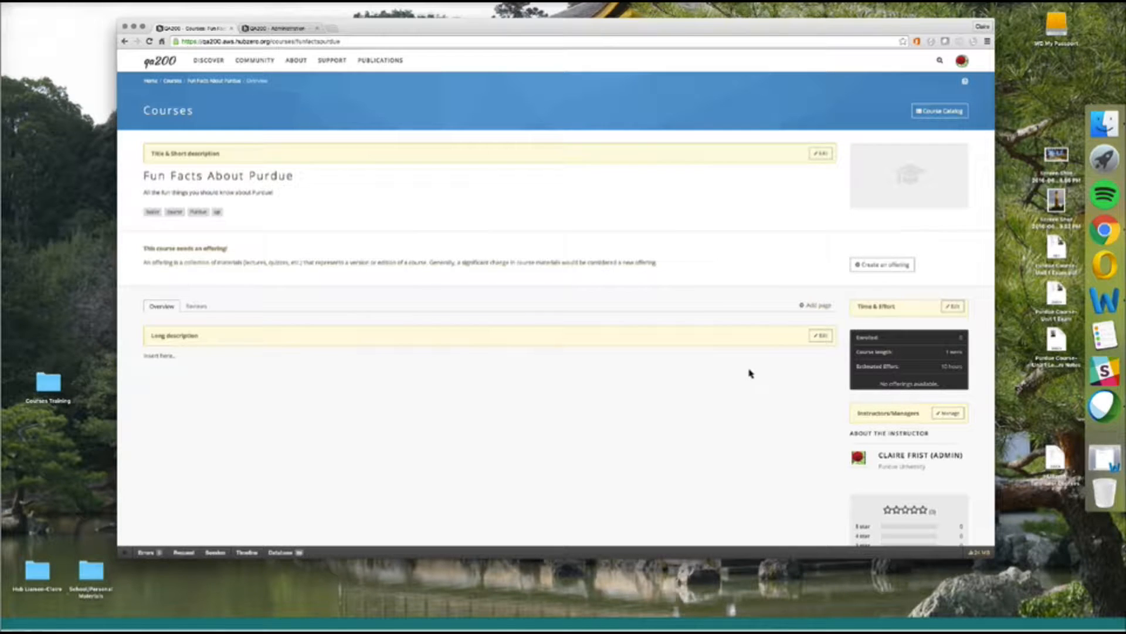
Choose Create an offering on the Fun Facts About Purdue course page.
{"action": "left_click", "coordinate": [888, 275]}
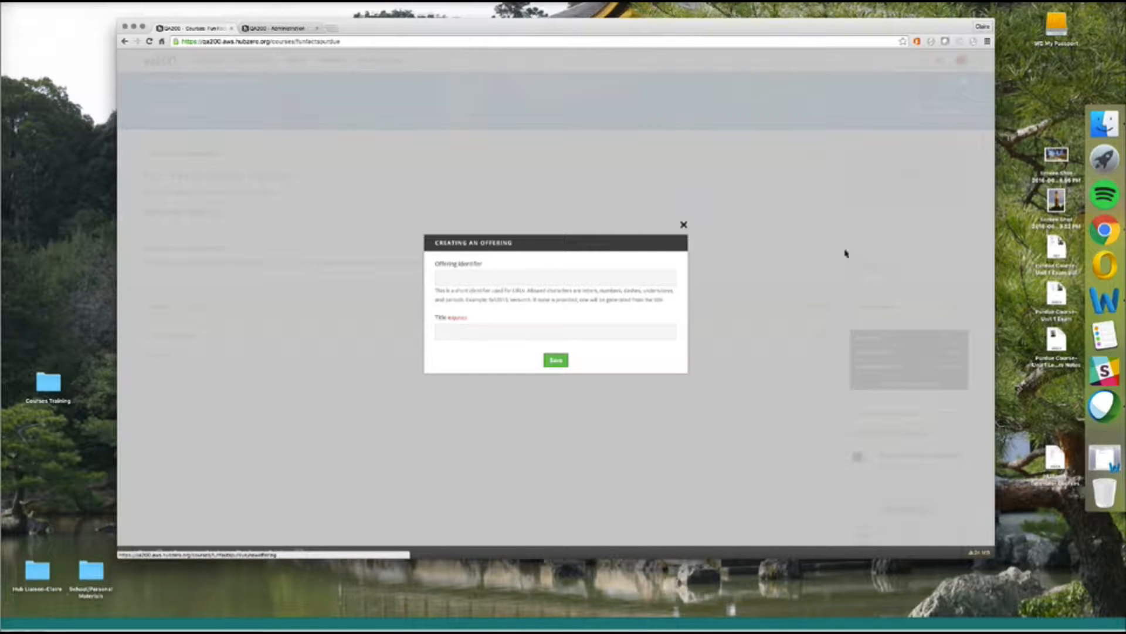
Save a new offering with identifier fall2016 and title Fall 2016.
{"action": "left_click", "coordinate": [505, 278]}
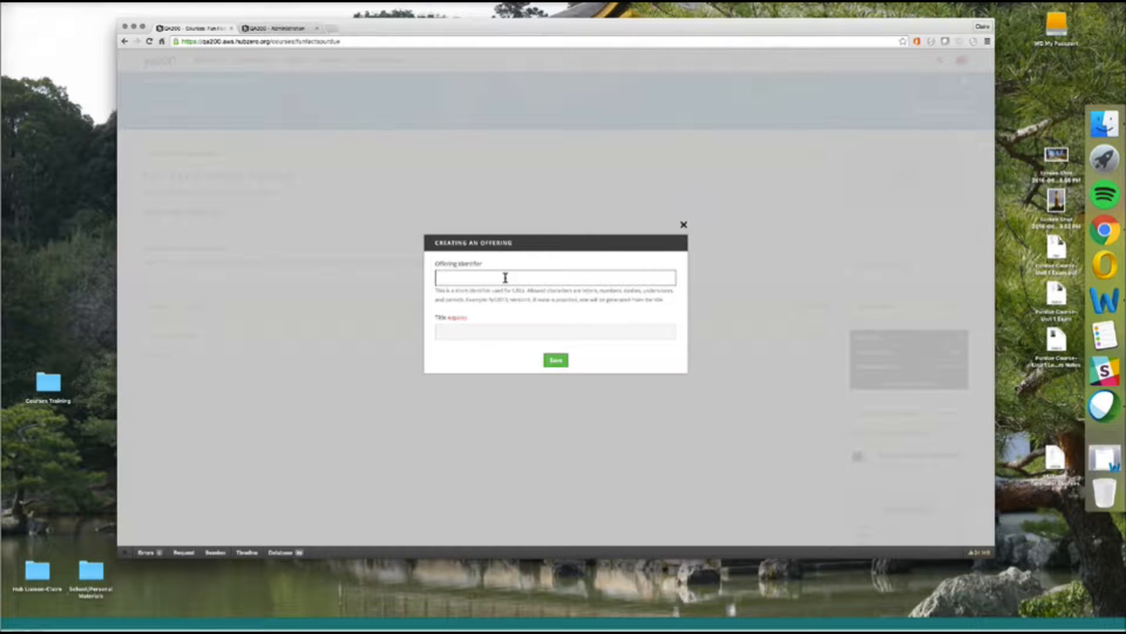
{"action": "type", "text": "fall2016"}
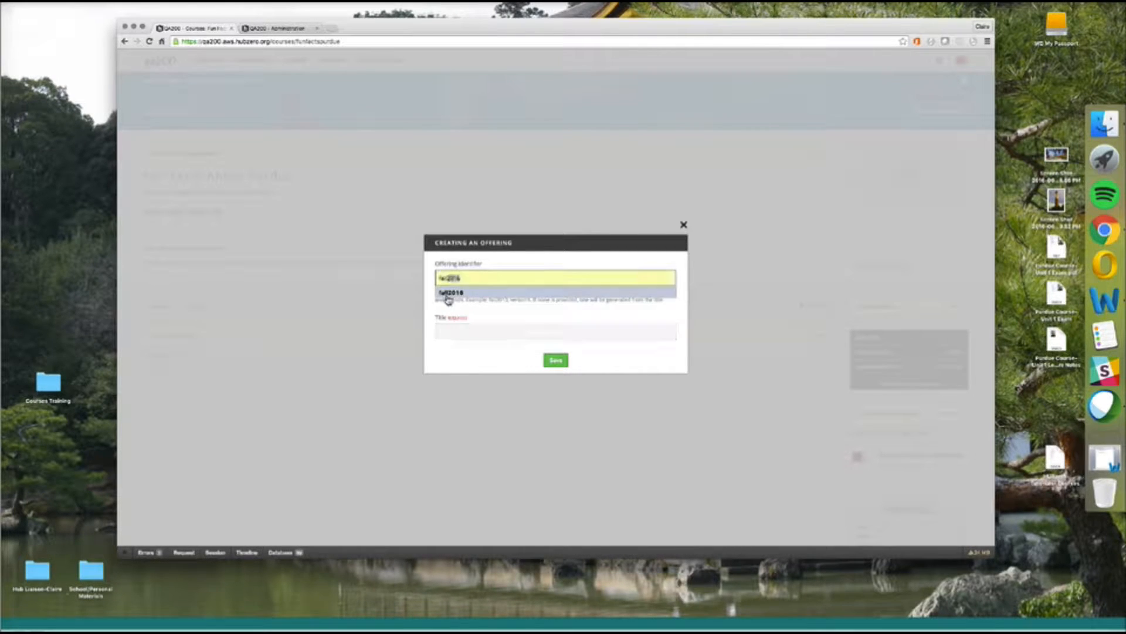
{"action": "left_click", "coordinate": [452, 292]}
{"action": "left_click", "coordinate": [464, 329]}
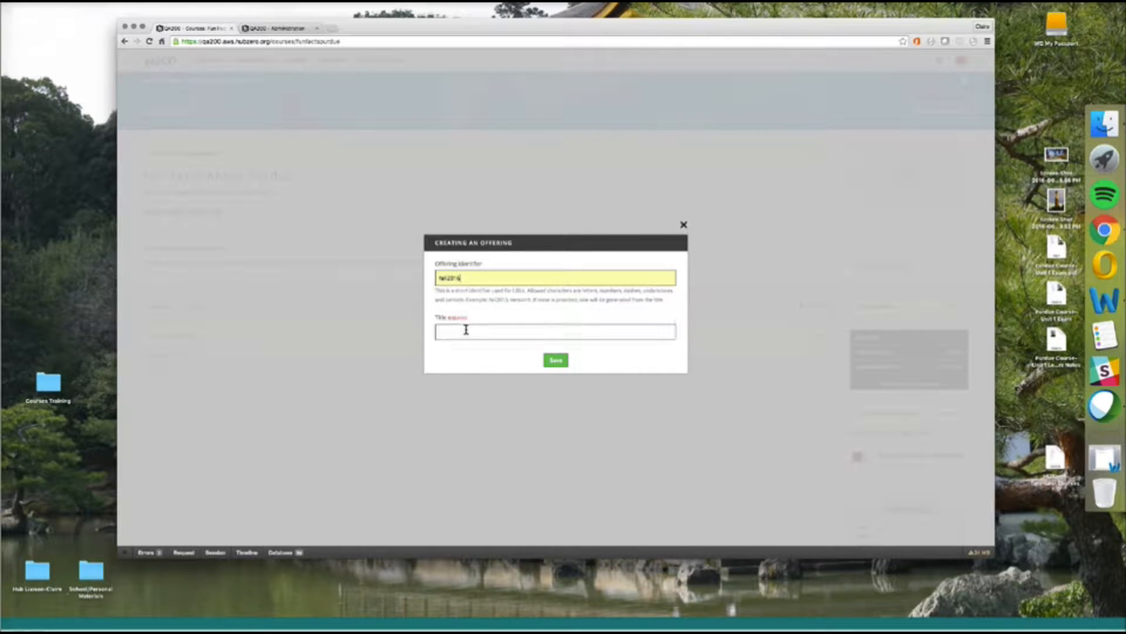
{"action": "left_click", "coordinate": [466, 347]}
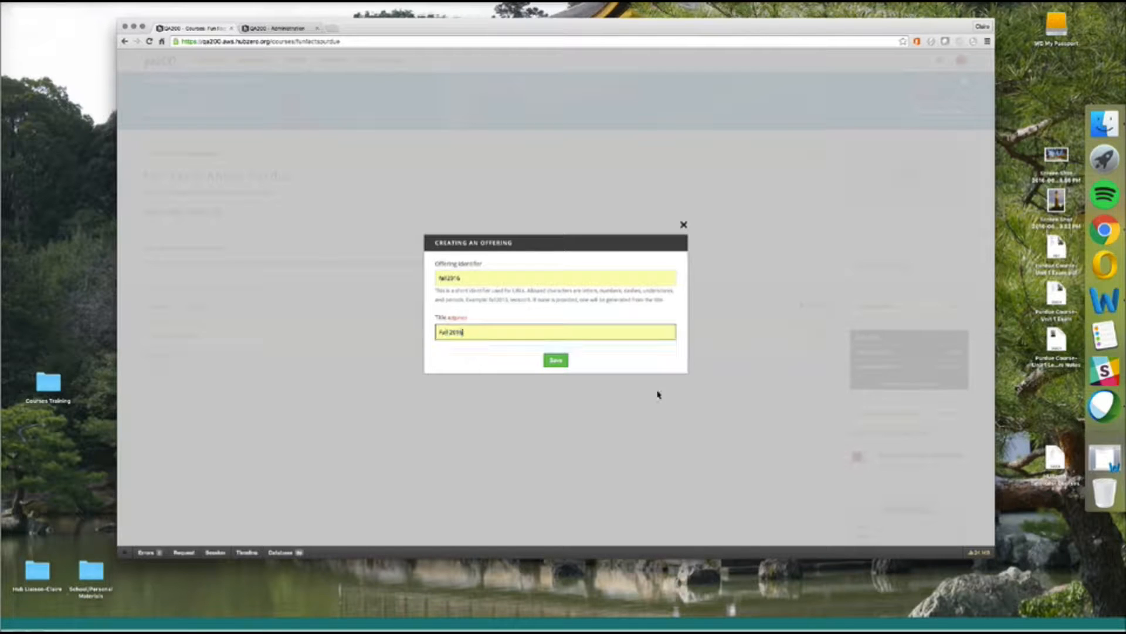
{"action": "left_click", "coordinate": [555, 361]}
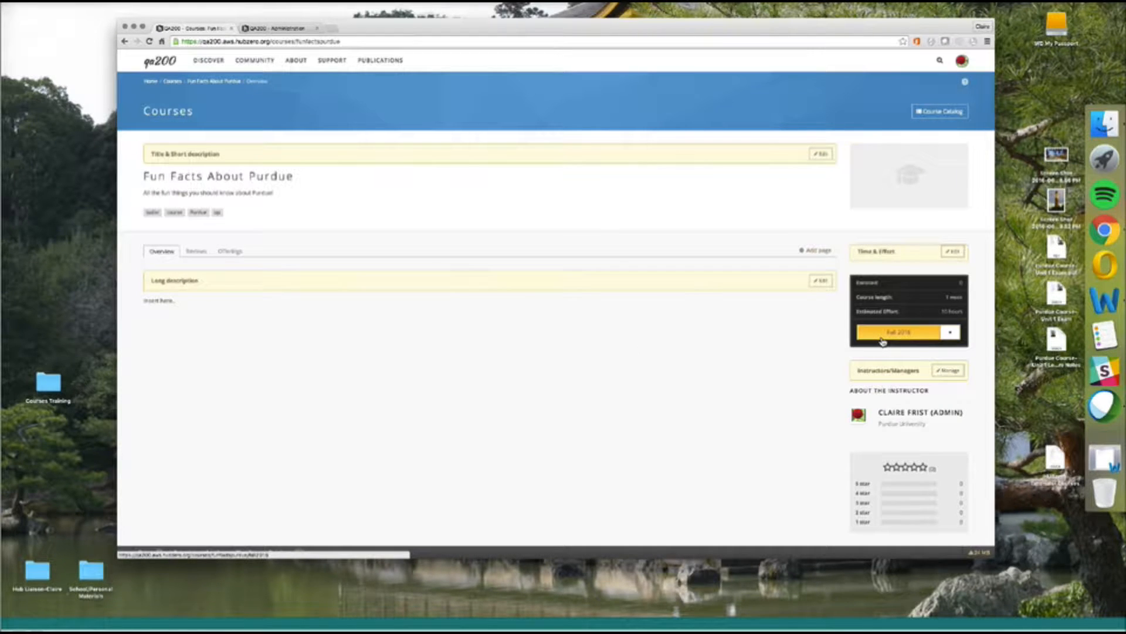
Open the Fall 2016 offering's dashboard and look over its contents.
{"action": "left_click", "coordinate": [883, 341]}
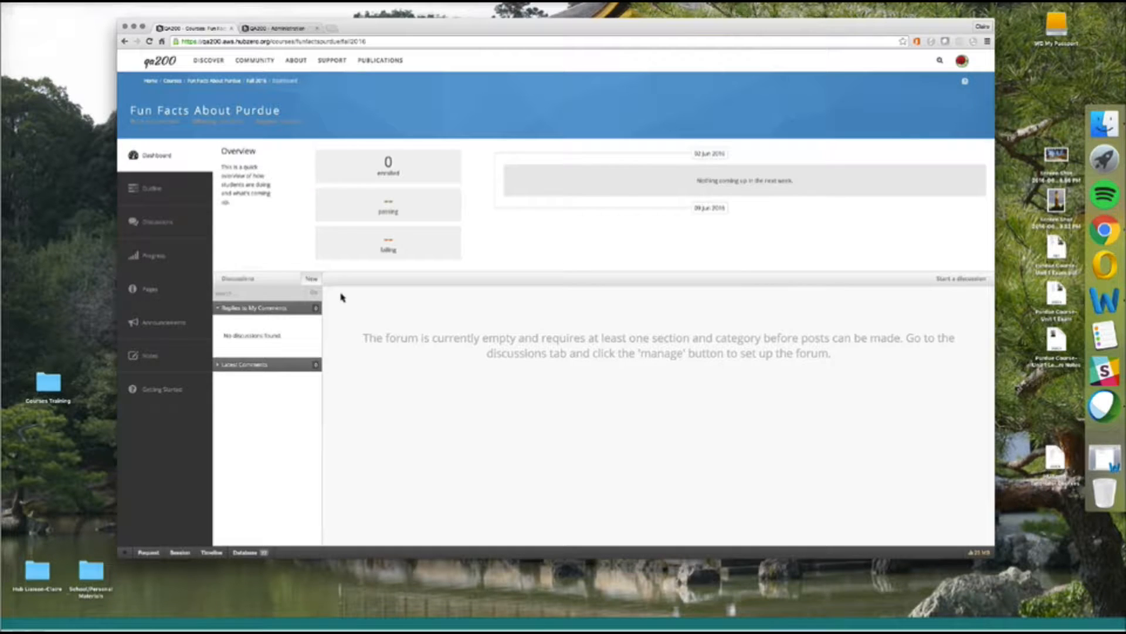
{"action": "scroll", "coordinate": [342, 297], "scroll_direction": "down", "scroll_amount": 1}
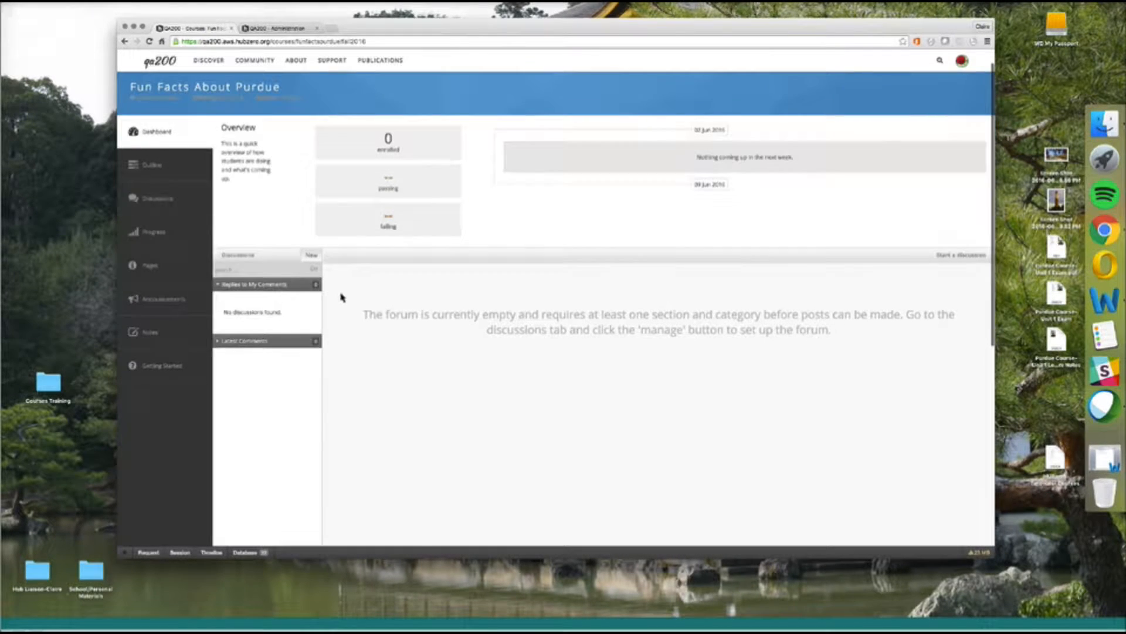
{"action": "scroll", "coordinate": [362, 305], "scroll_direction": "up", "scroll_amount": 1}
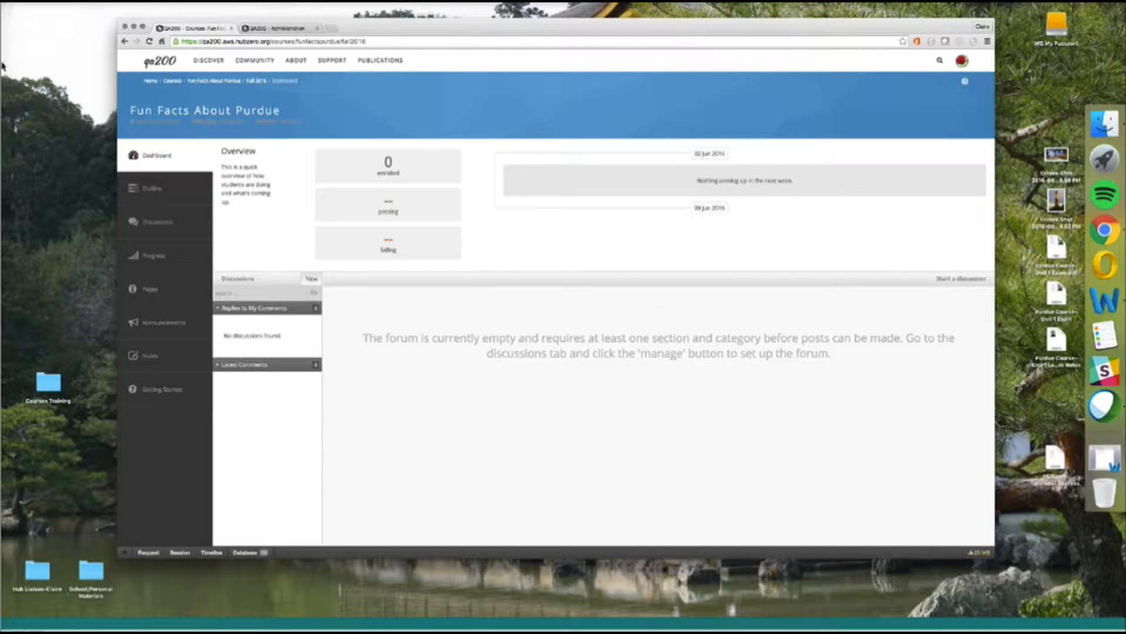
Go to the Fall 2016 offering's Outline page and dismiss the welcome guide.
{"action": "left_click", "coordinate": [199, 195]}
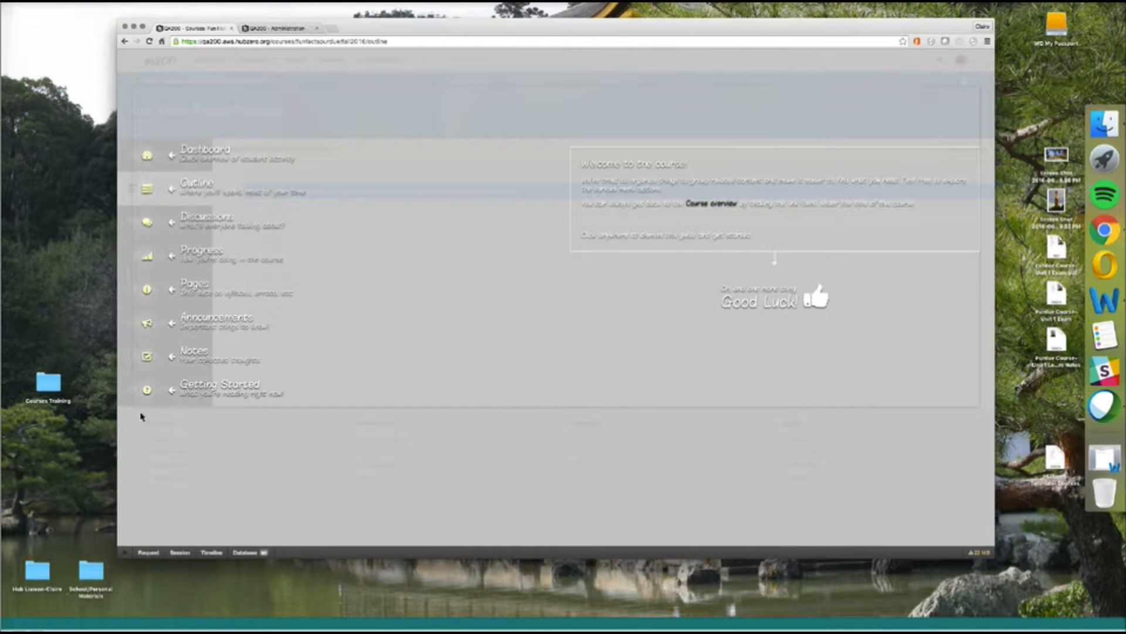
{"action": "left_click", "coordinate": [170, 402]}
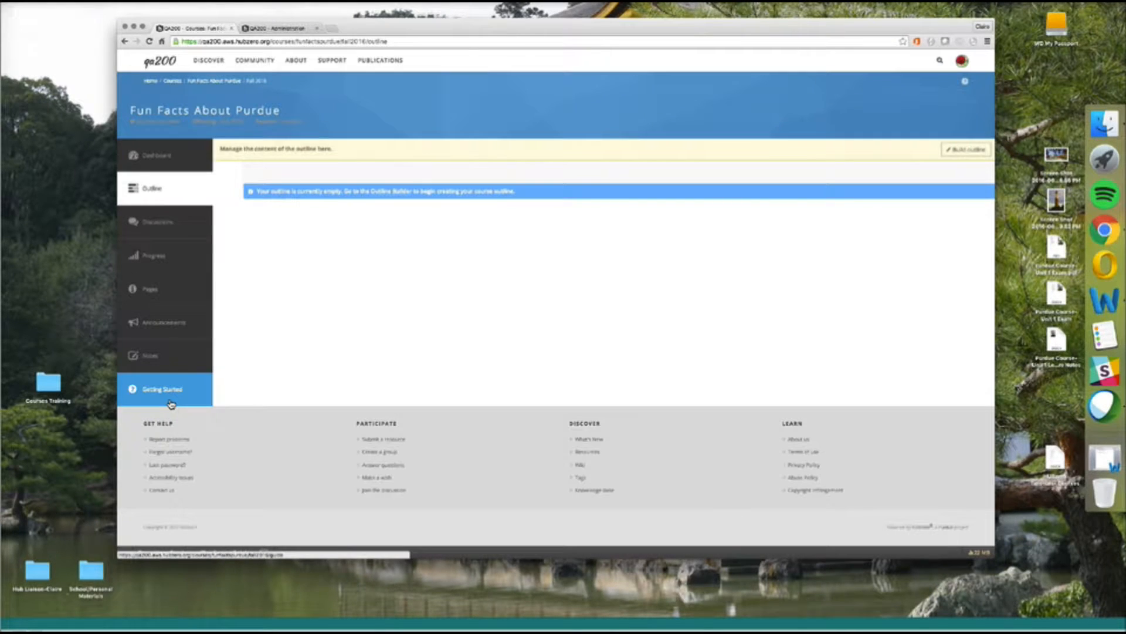
{"action": "left_click", "coordinate": [174, 404]}
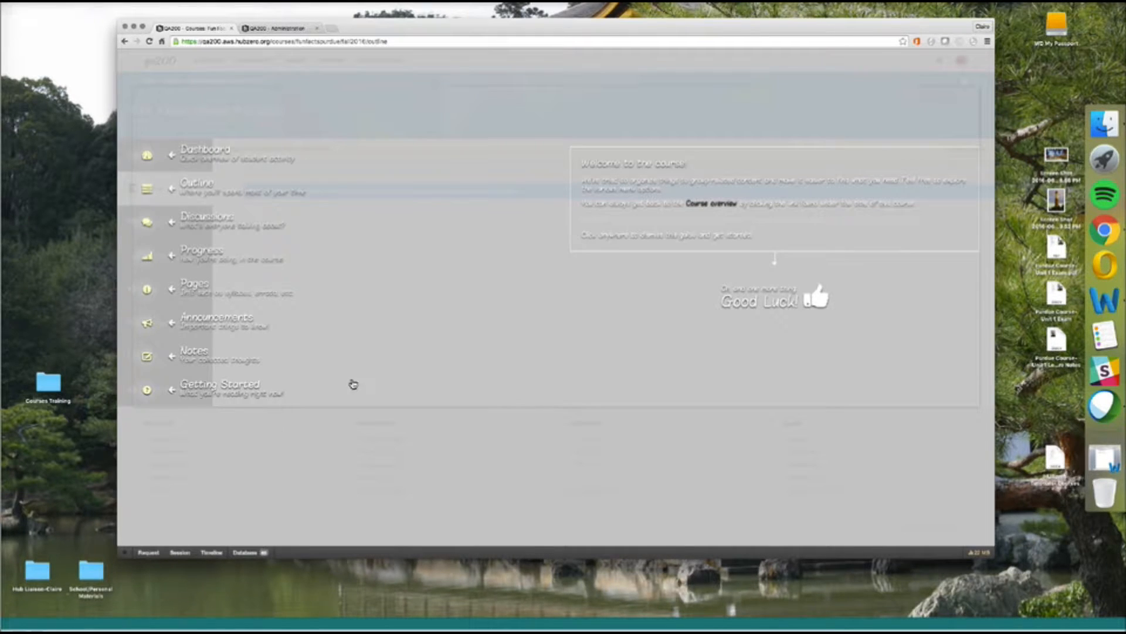
{"action": "left_click", "coordinate": [380, 344]}
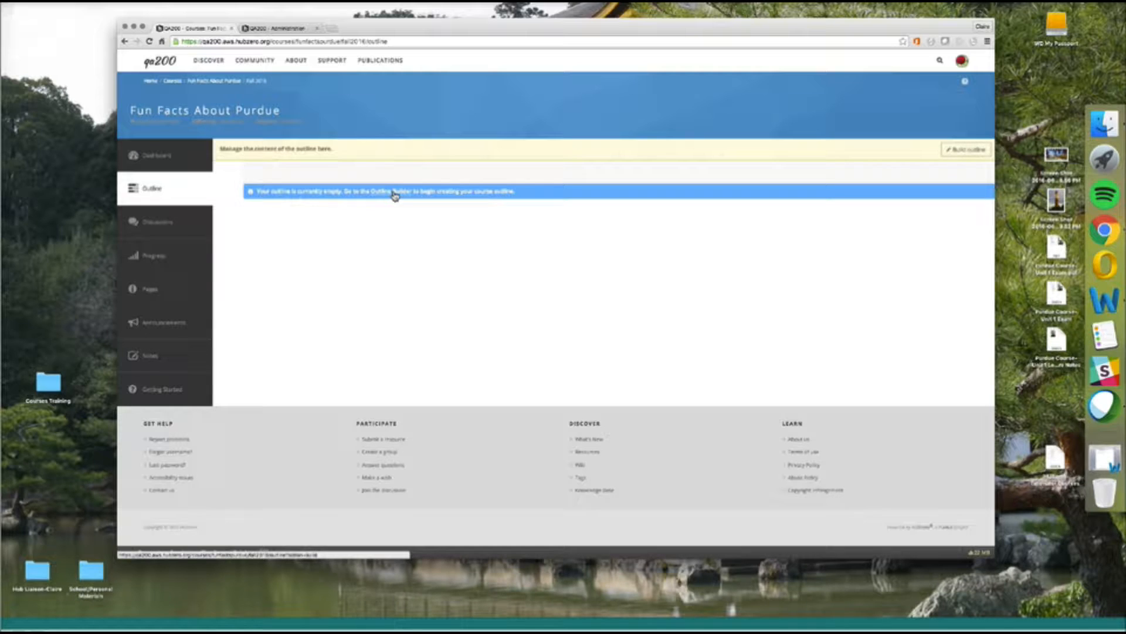
Build the outline with a first "New Unit" and expand its sections.
{"action": "left_click", "coordinate": [977, 155]}
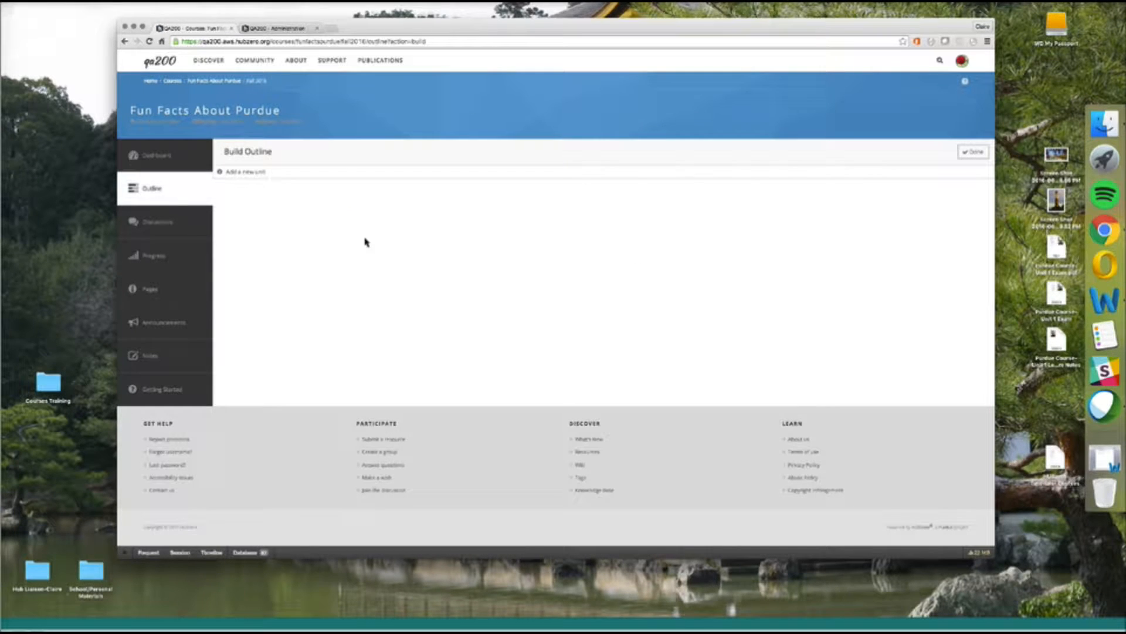
{"action": "left_click", "coordinate": [239, 175]}
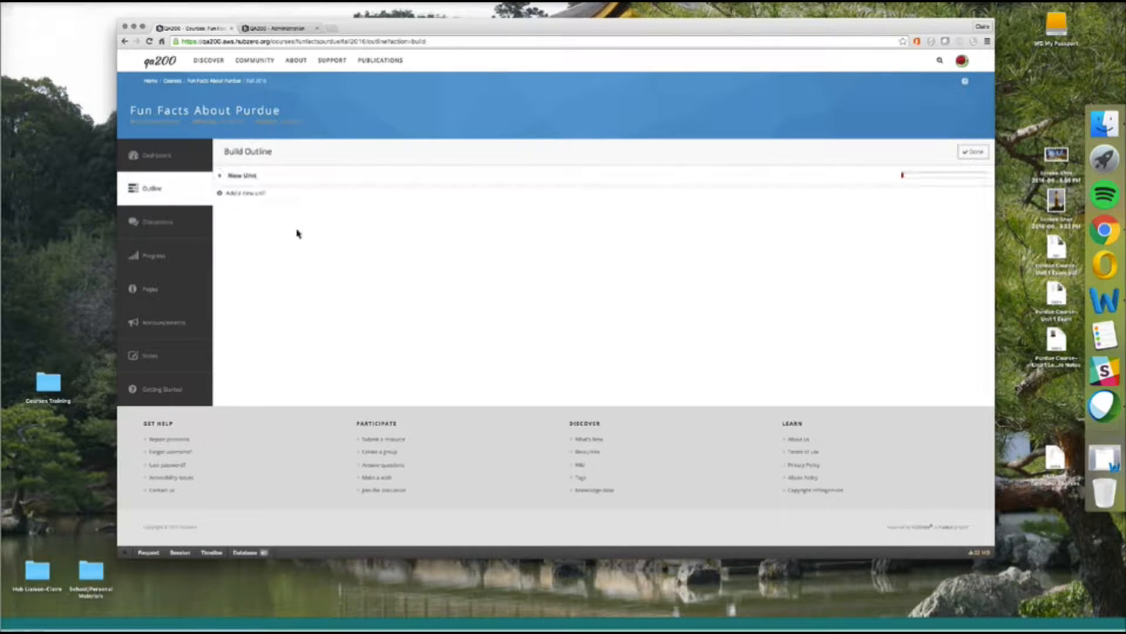
{"action": "left_click", "coordinate": [252, 177]}
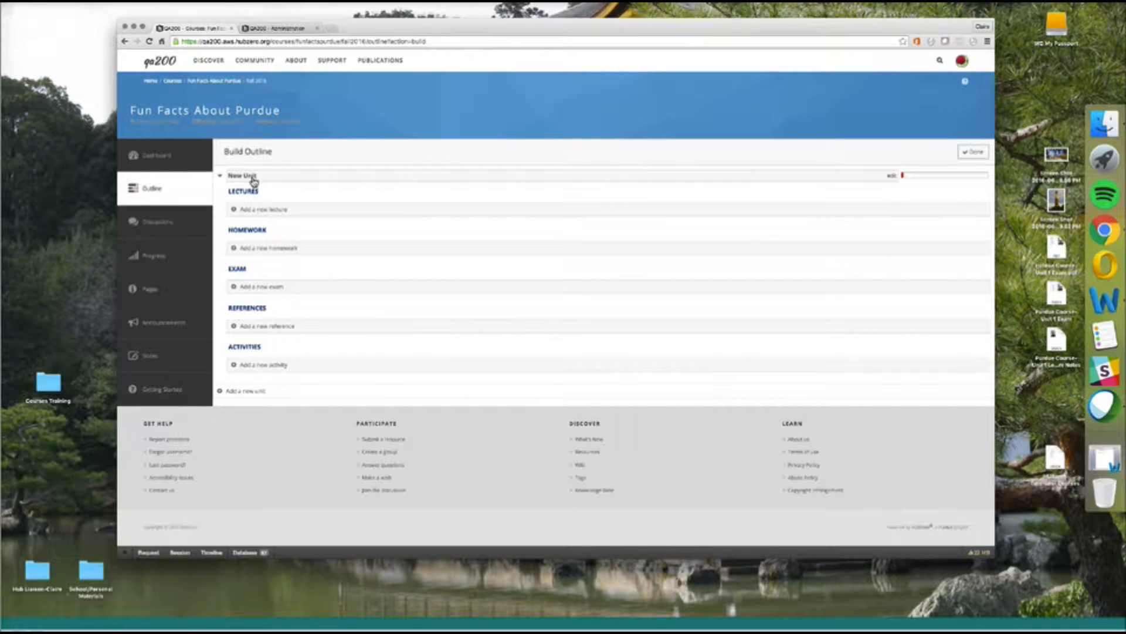
Replace the "New Unit" title with "Unit 1" and save it.
{"action": "left_click", "coordinate": [253, 178]}
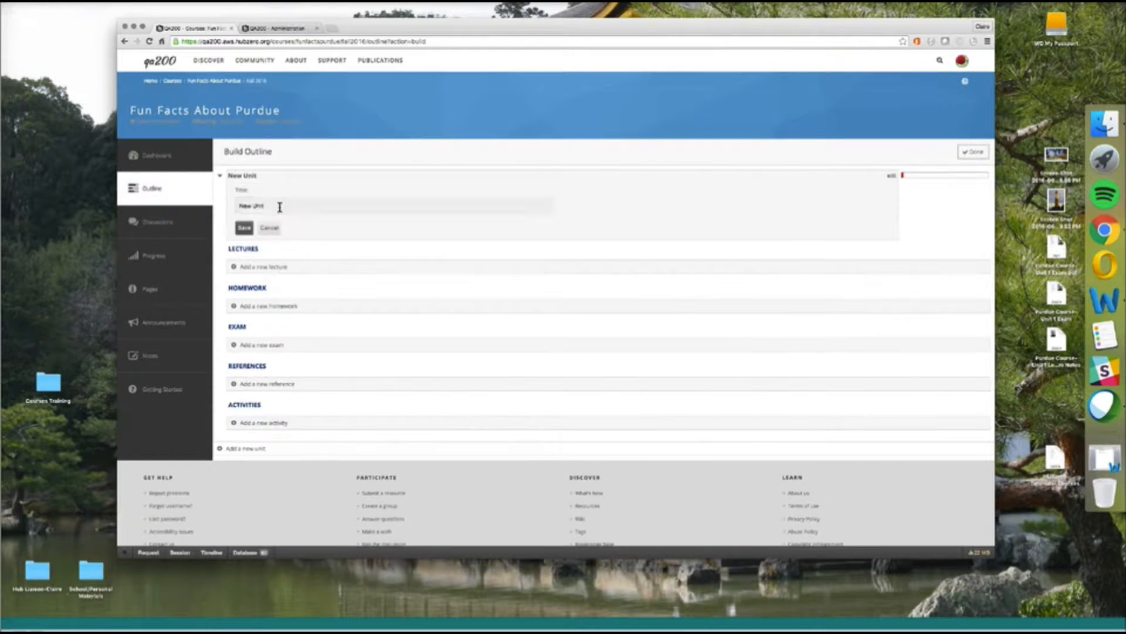
{"action": "key", "text": "super+a"}
{"action": "type", "text": "Un"}
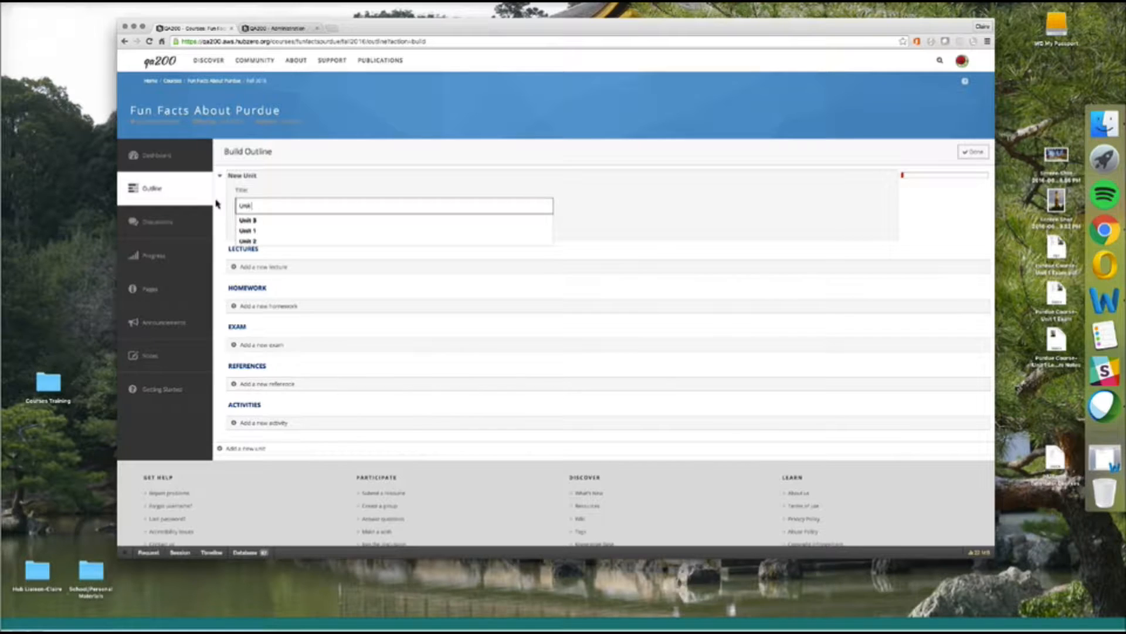
{"action": "type", "text": "it 1"}
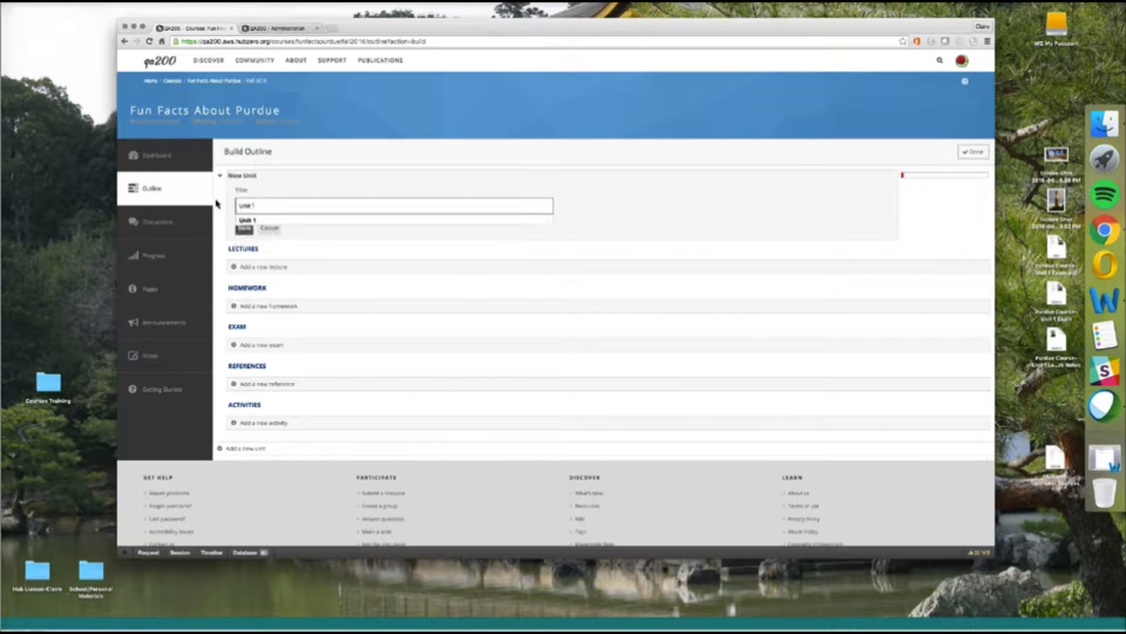
{"action": "left_click", "coordinate": [265, 222]}
{"action": "left_click", "coordinate": [244, 230]}
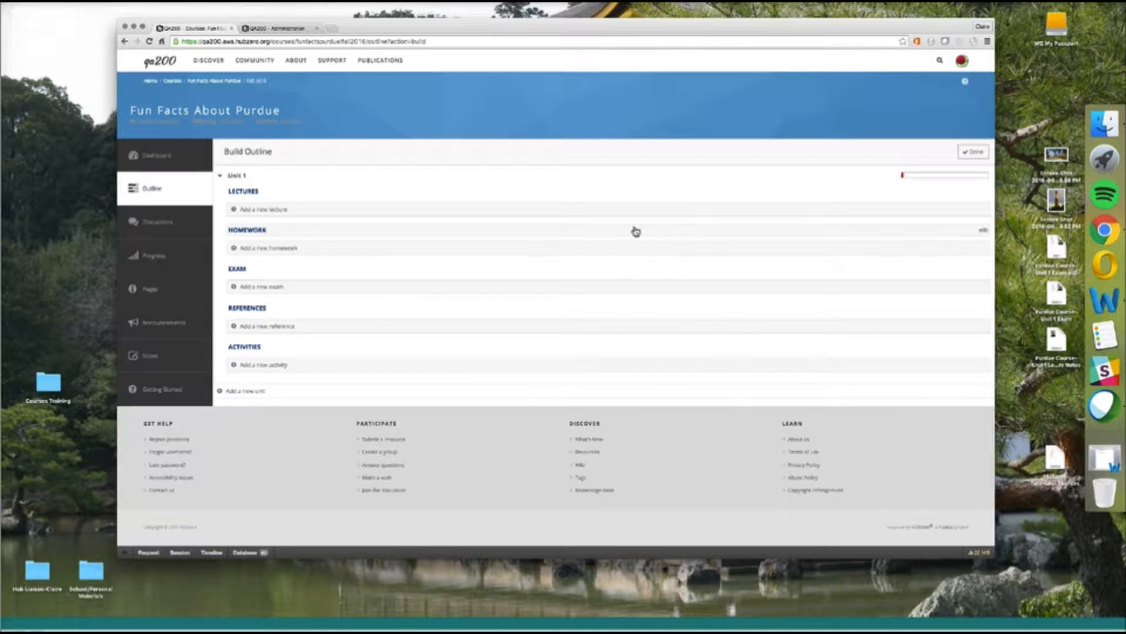
Set Unit 1's Homework section to Published: No and save.
{"action": "left_click", "coordinate": [983, 233]}
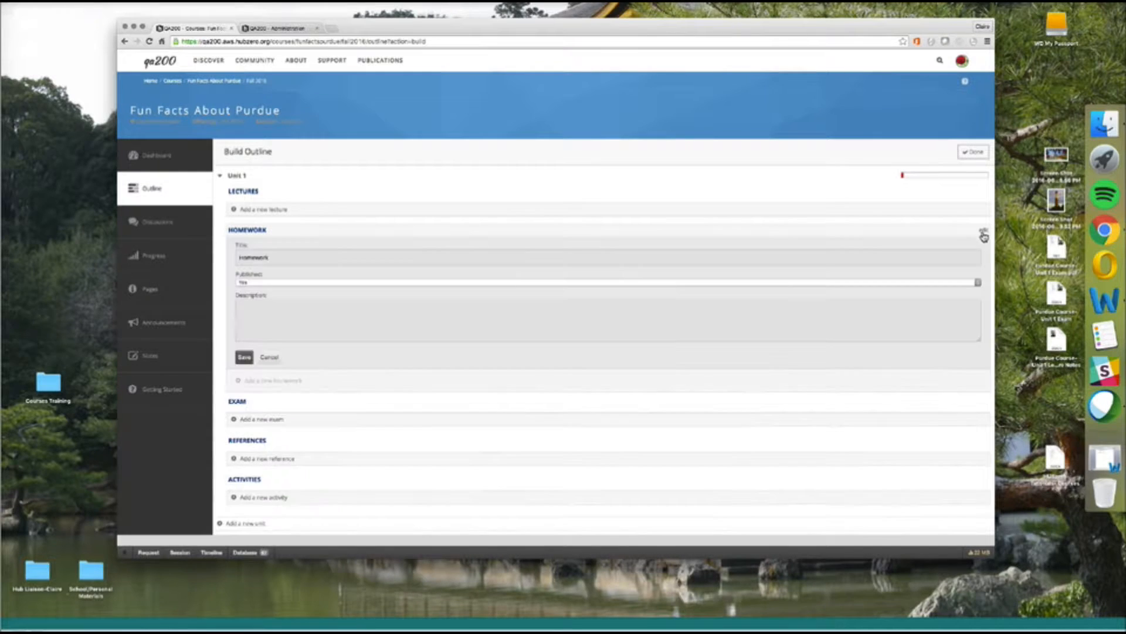
{"action": "left_click", "coordinate": [254, 284]}
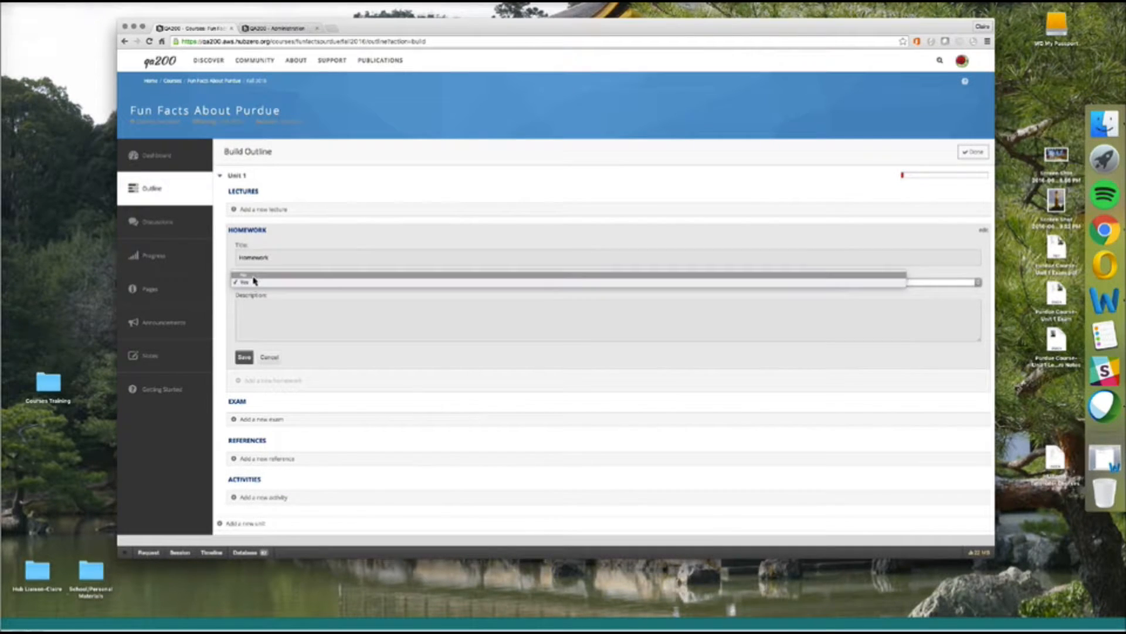
{"action": "left_click", "coordinate": [251, 274]}
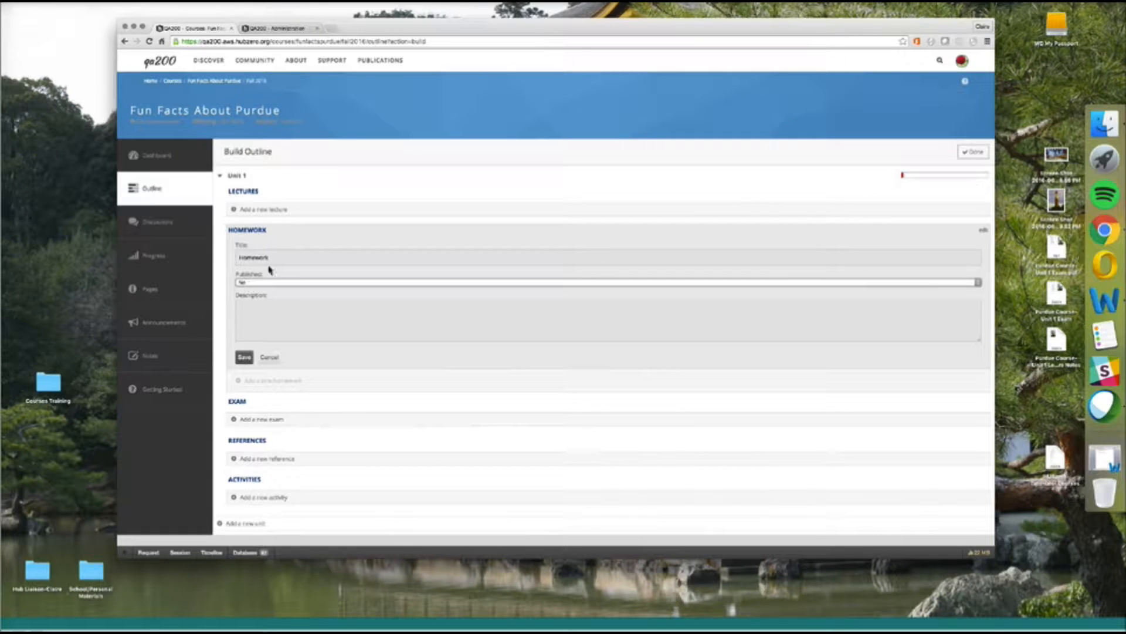
{"action": "left_click", "coordinate": [244, 357]}
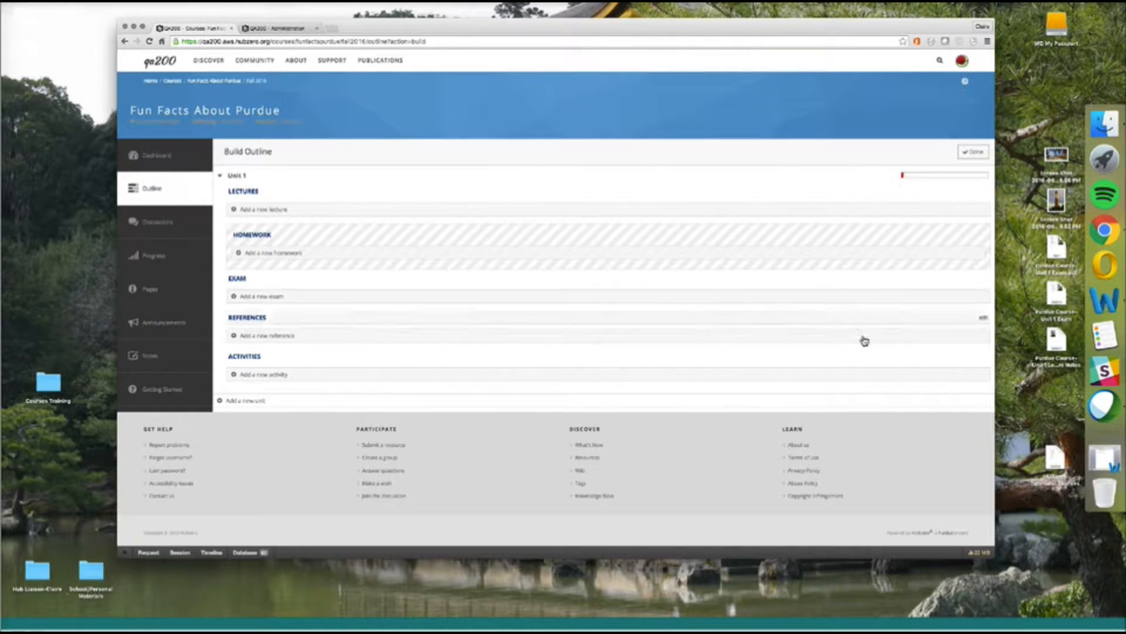
Set the References and Activities sections to Published: No as well.
{"action": "left_click", "coordinate": [984, 323]}
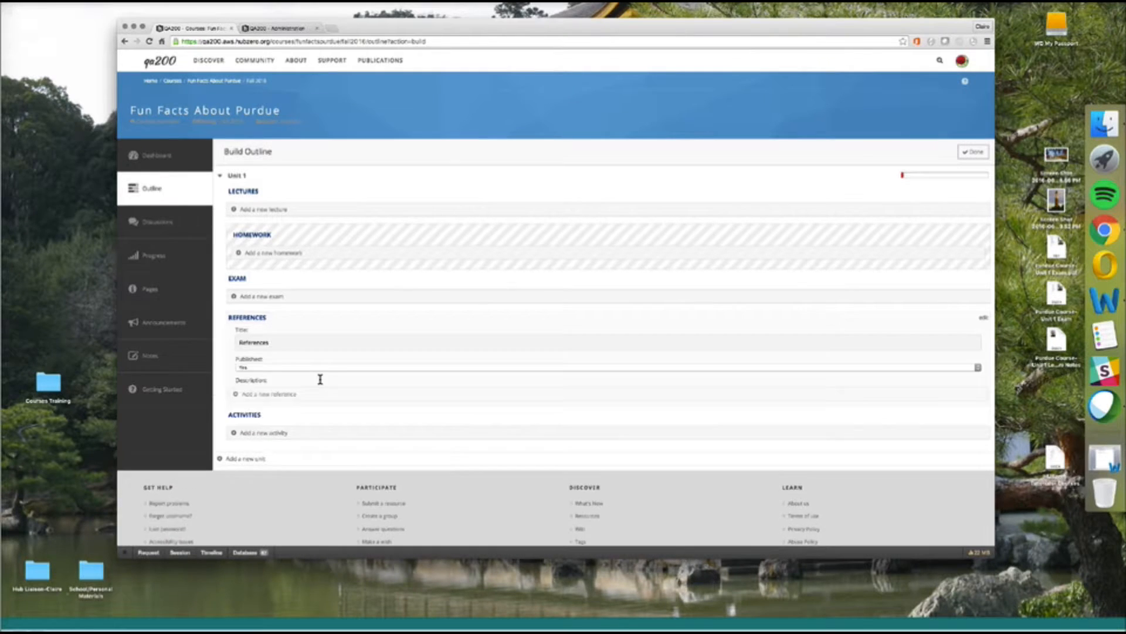
{"action": "left_click", "coordinate": [313, 370]}
{"action": "left_click", "coordinate": [308, 362]}
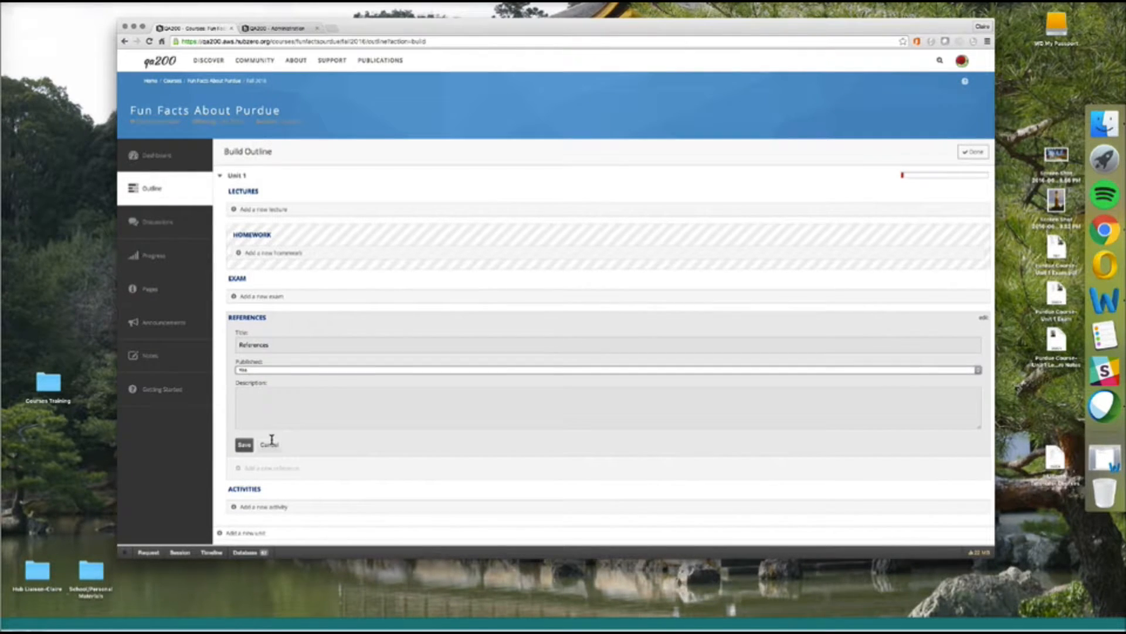
{"action": "left_click", "coordinate": [250, 446]}
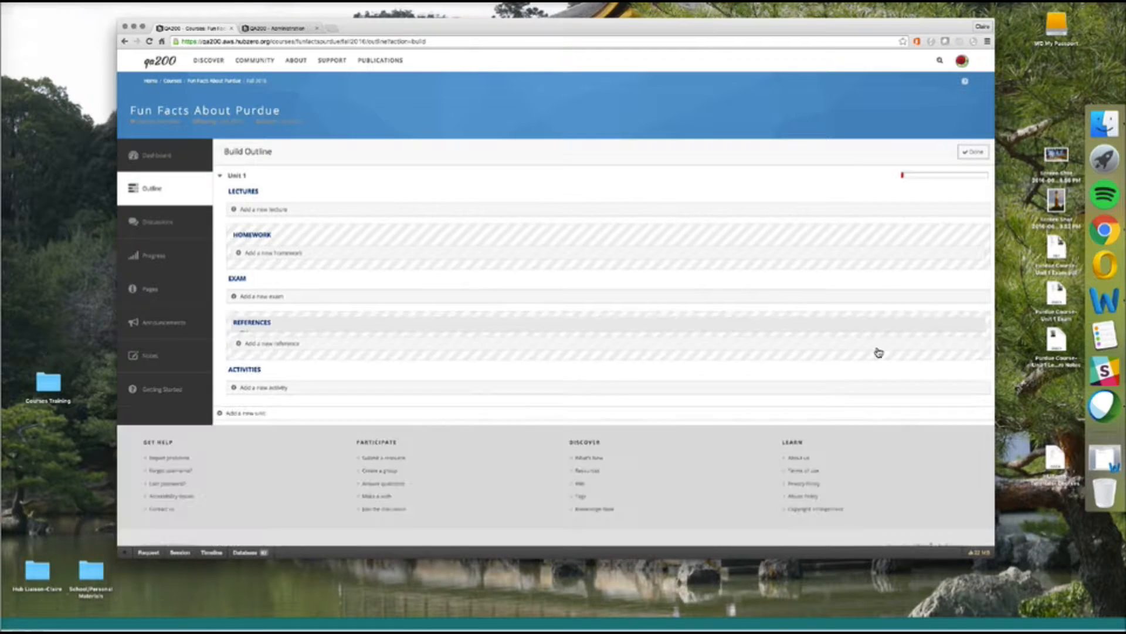
{"action": "left_click", "coordinate": [986, 373]}
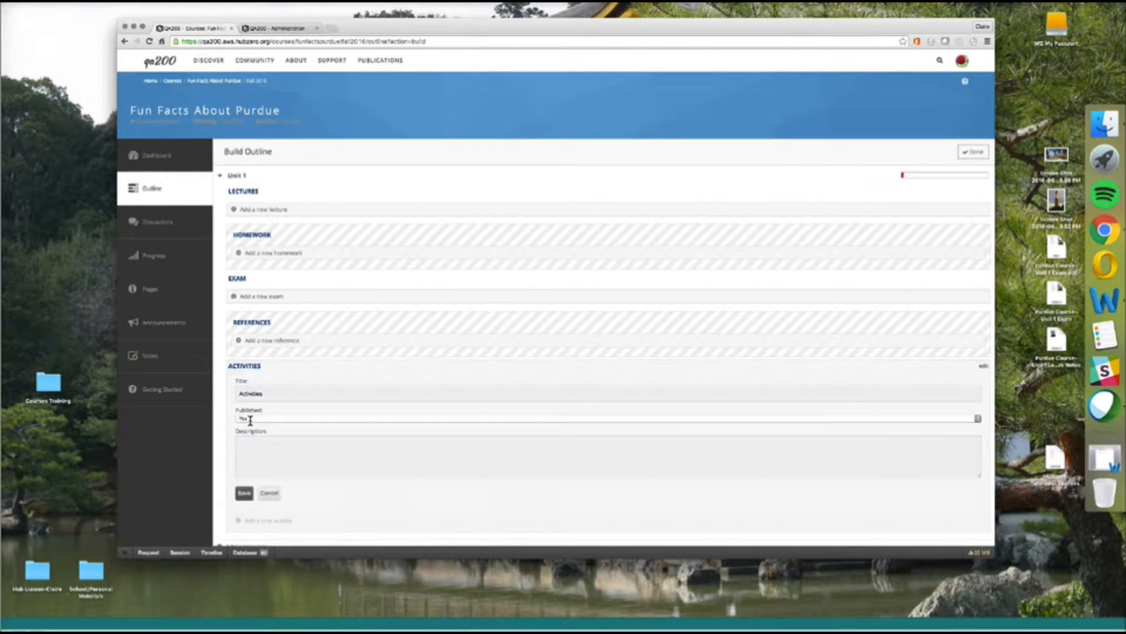
{"action": "left_click", "coordinate": [262, 419]}
{"action": "left_click", "coordinate": [261, 411]}
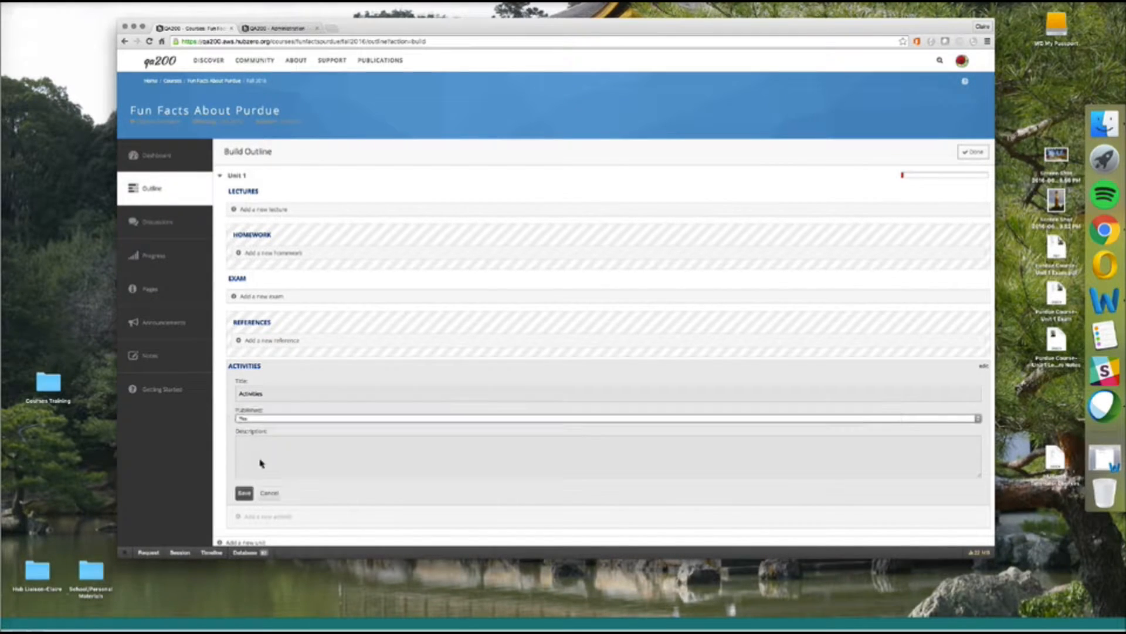
{"action": "left_click", "coordinate": [244, 493]}
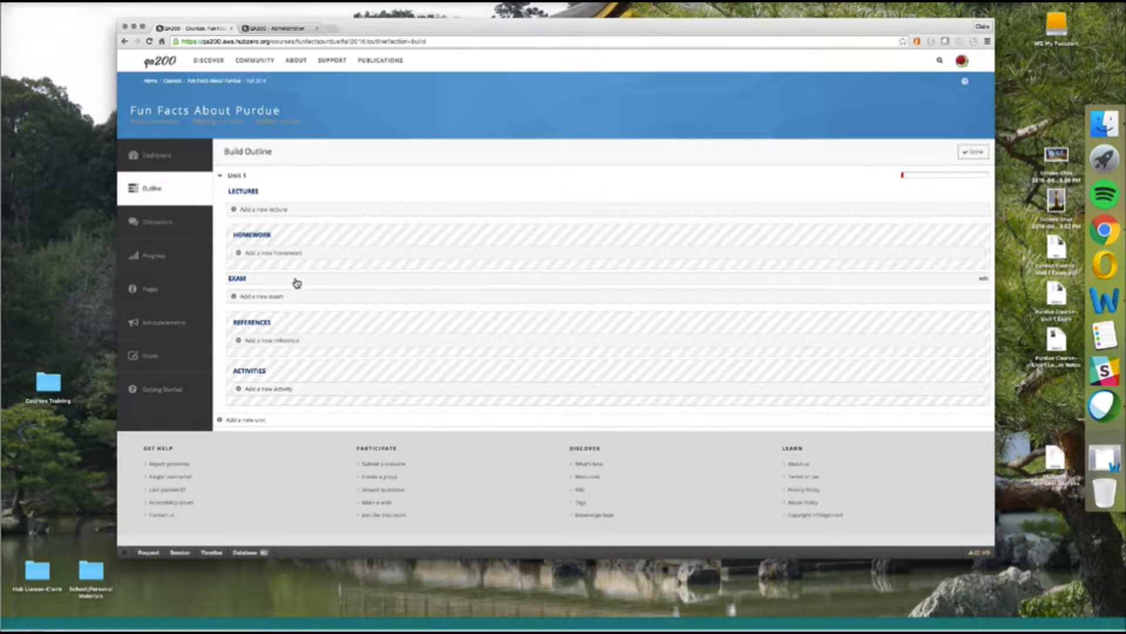
Add a "New asset group" lecture under Unit 1's Lectures section.
{"action": "left_click", "coordinate": [278, 215]}
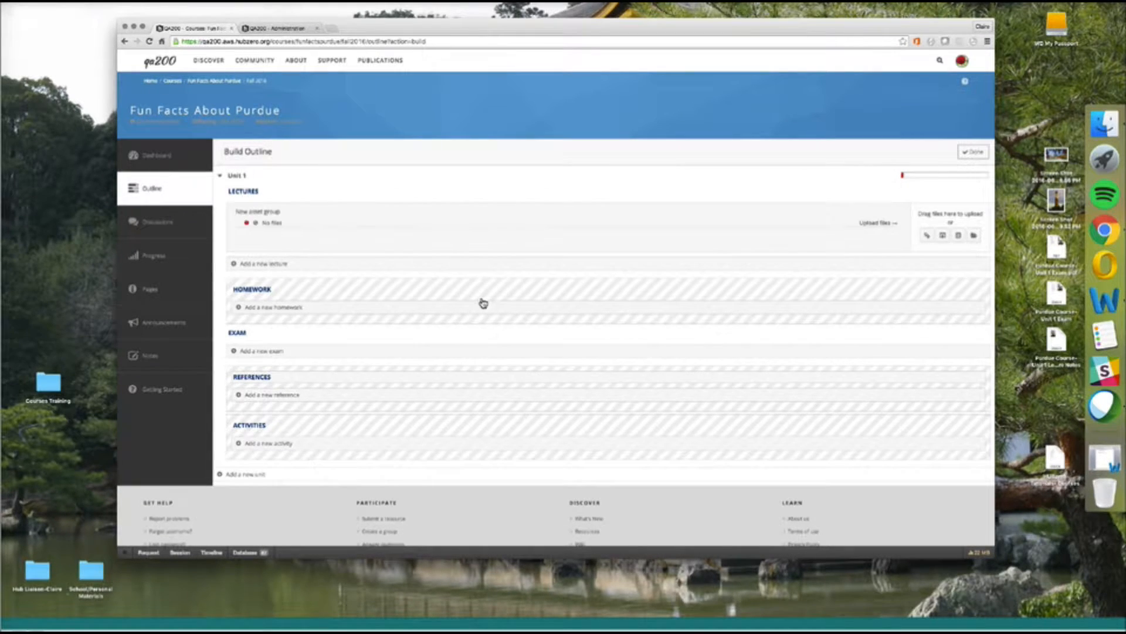
{"action": "mouse_move", "coordinate": [249, 228]}
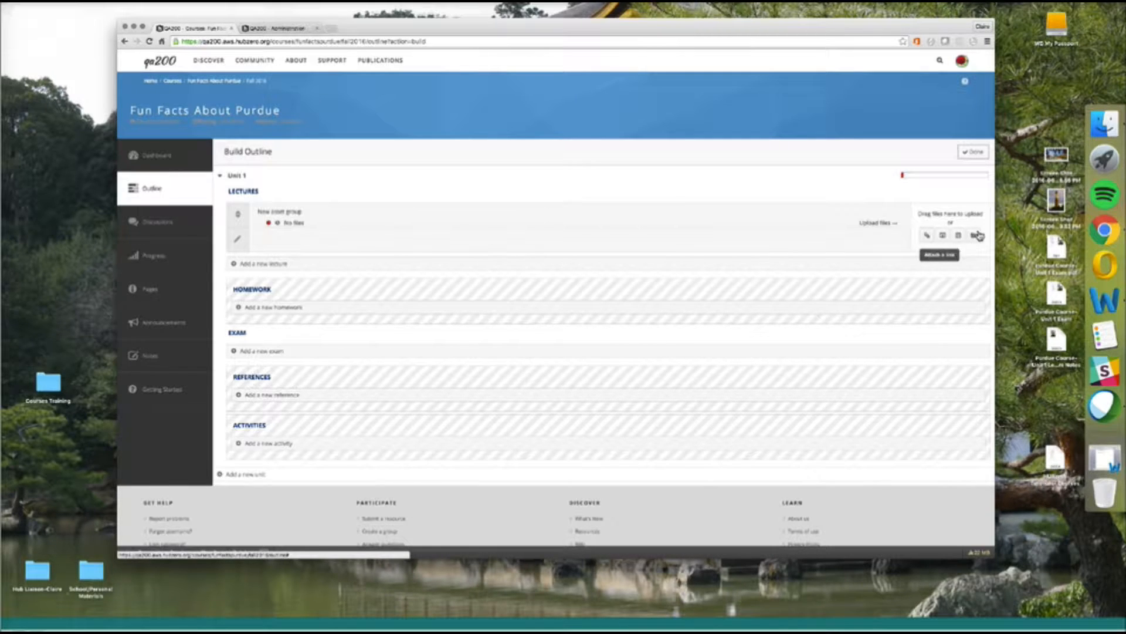
Attach a purdue.edu link to the new lecture and mark it reviewed and published.
{"action": "left_click", "coordinate": [928, 236]}
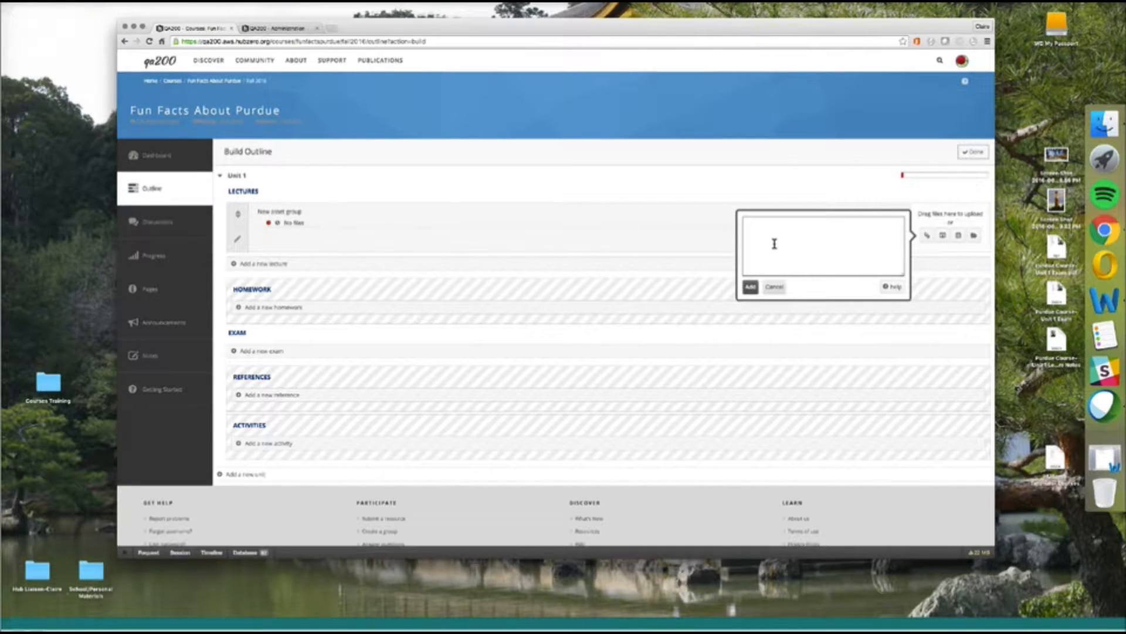
{"action": "type", "text": "purdue.edu"}
{"action": "left_click", "coordinate": [750, 286]}
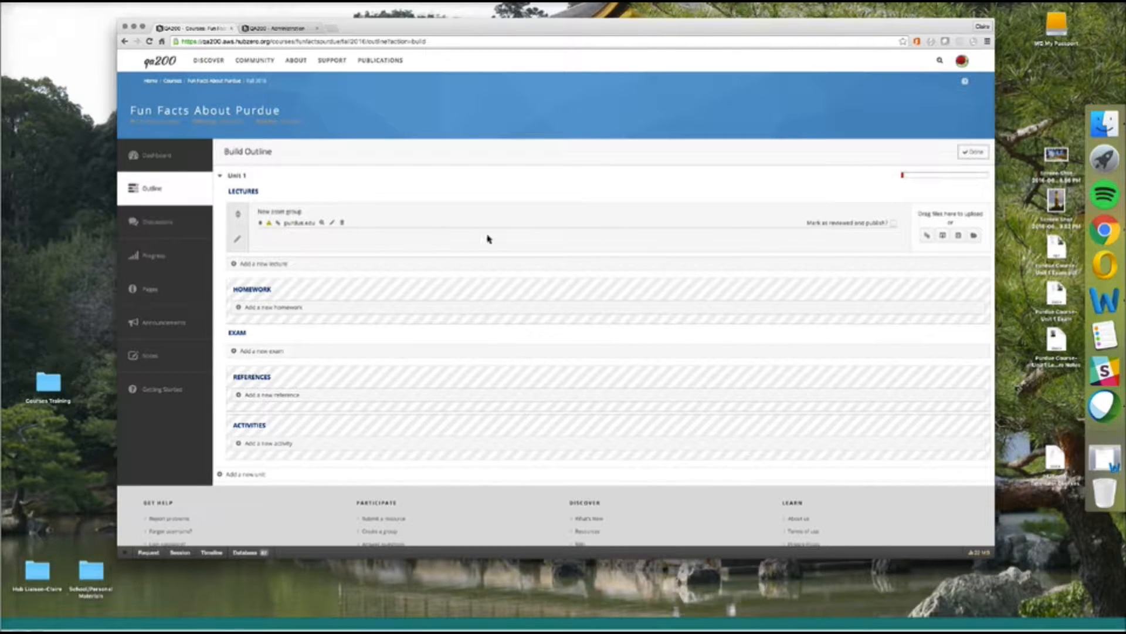
{"action": "left_click", "coordinate": [895, 226]}
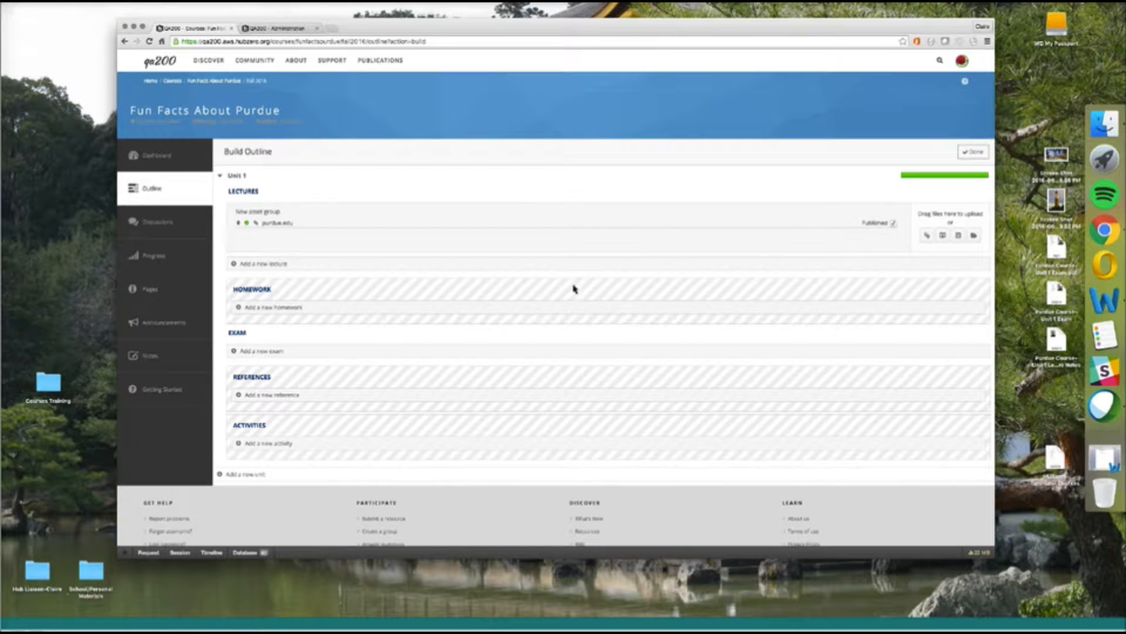
Add a second Unit 1 lecture for a video, pasting the notes' YouTube address into a new tab.
{"action": "left_click", "coordinate": [251, 265]}
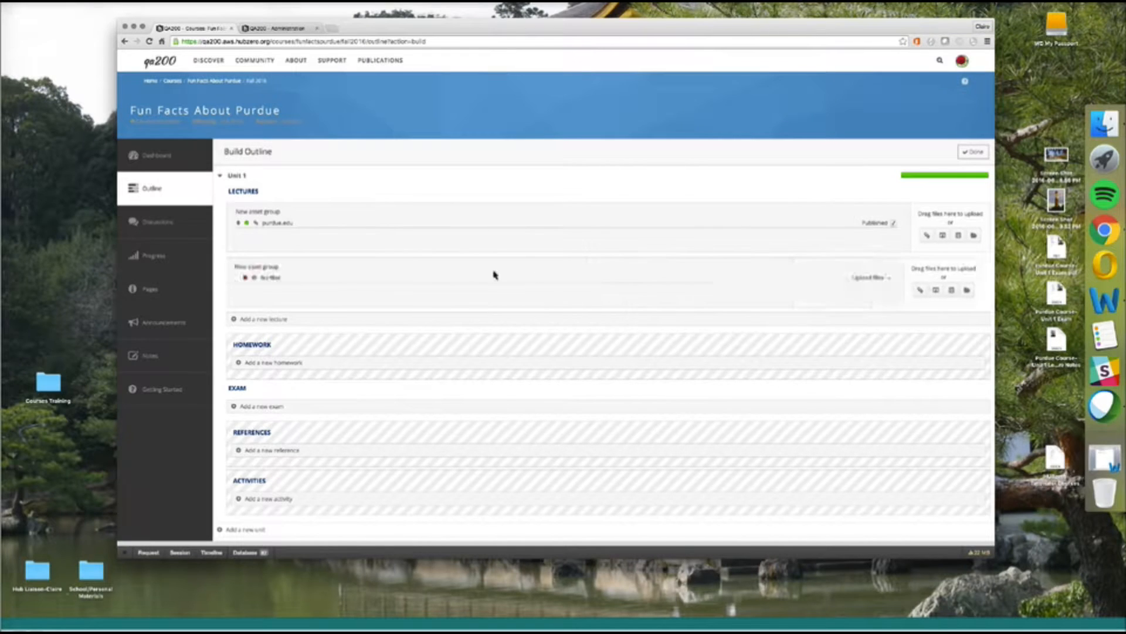
{"action": "left_click", "coordinate": [945, 292]}
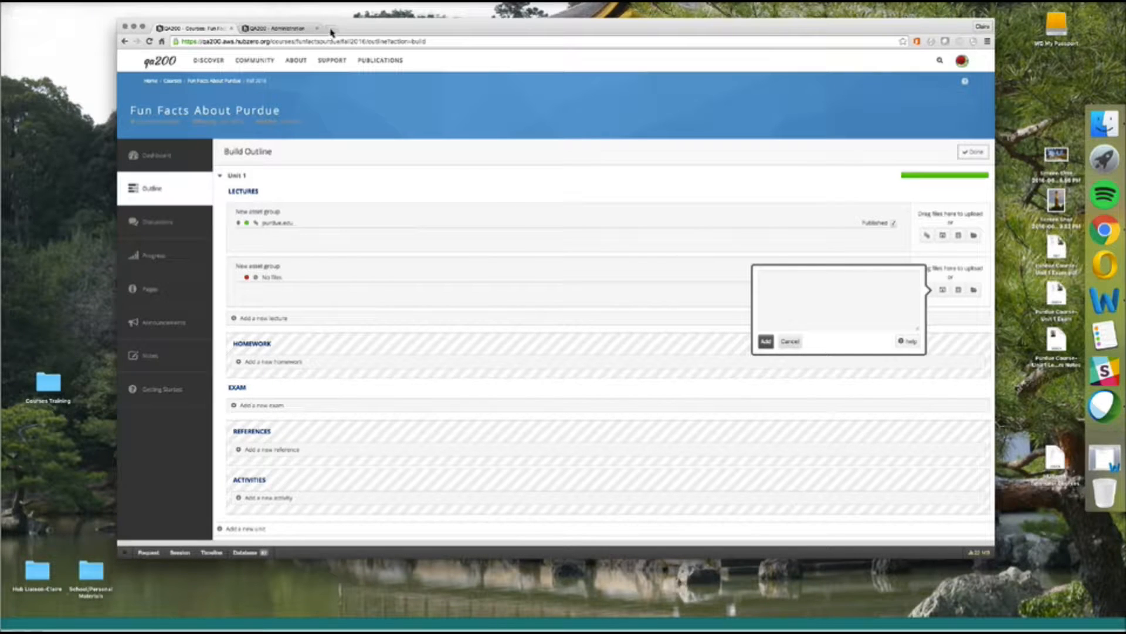
{"action": "left_click", "coordinate": [1092, 462]}
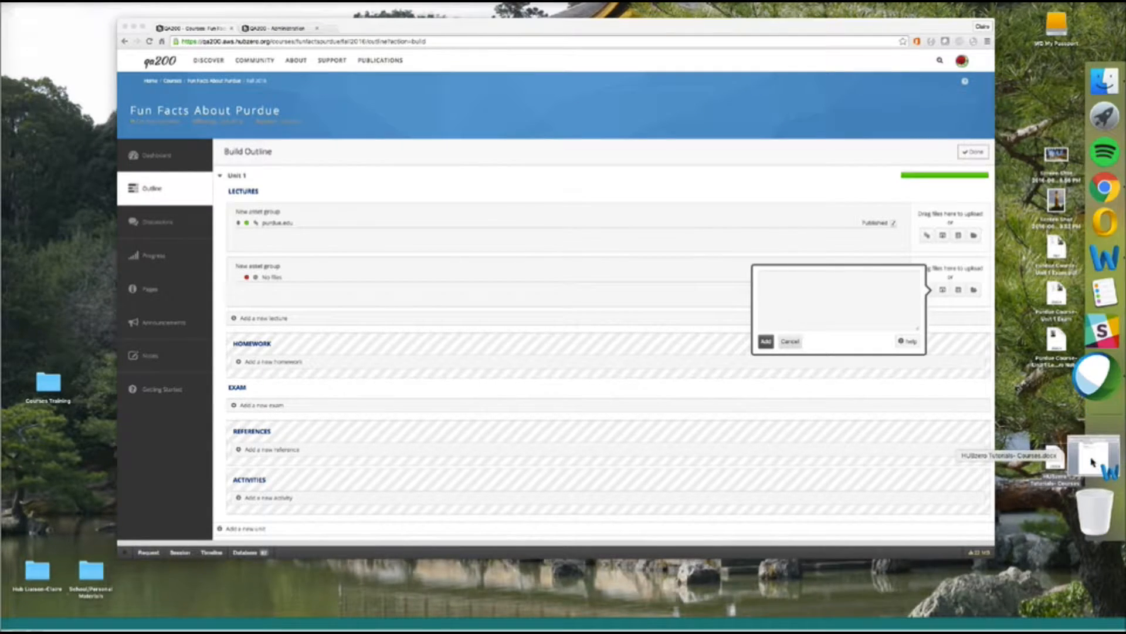
{"action": "scroll", "coordinate": [420, 268], "scroll_direction": "up", "scroll_amount": 3}
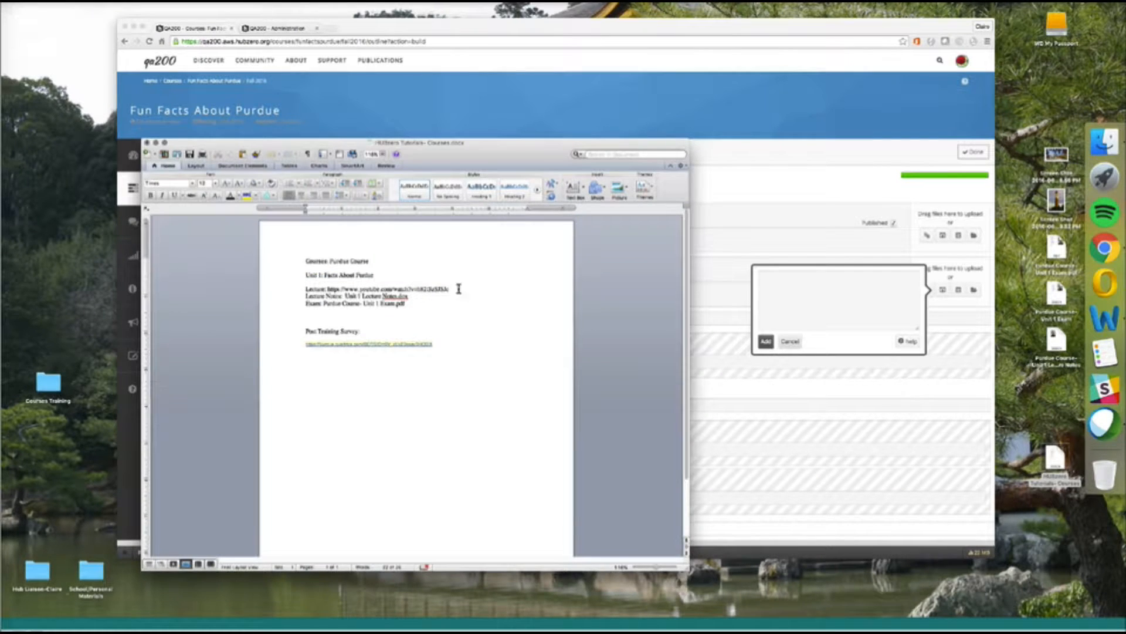
{"action": "left_click_drag", "start_coordinate": [456, 288], "coordinate": [331, 289]}
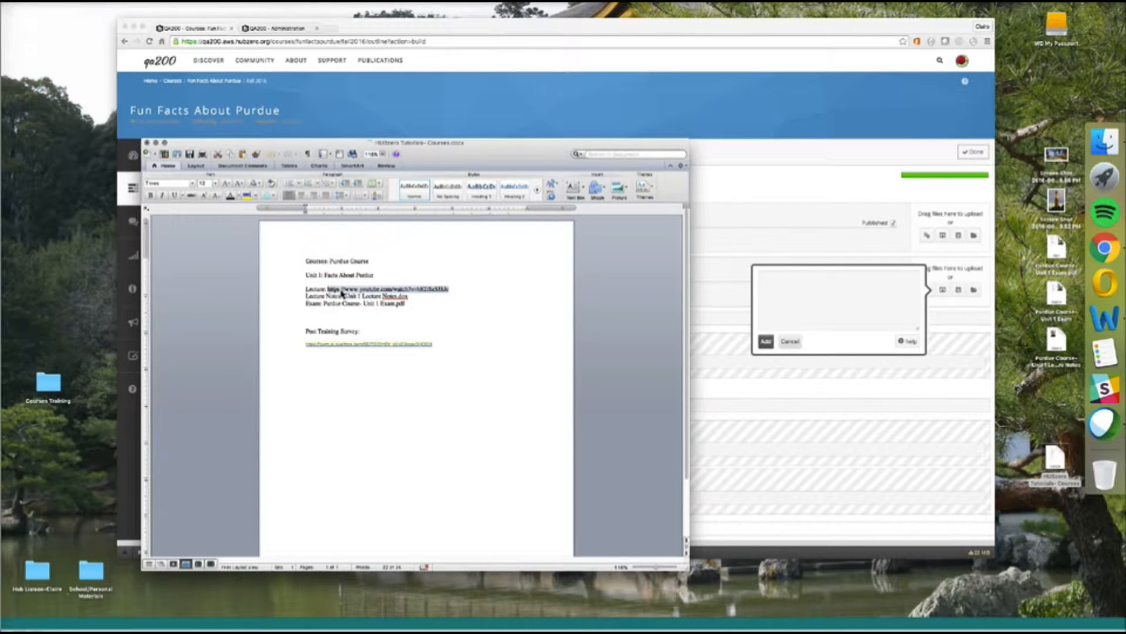
{"action": "left_click", "coordinate": [343, 29]}
{"action": "key", "text": "super+t"}
{"action": "type", "text": "https://www.youtube.com/watch?v=h82iSzSJSJc"}
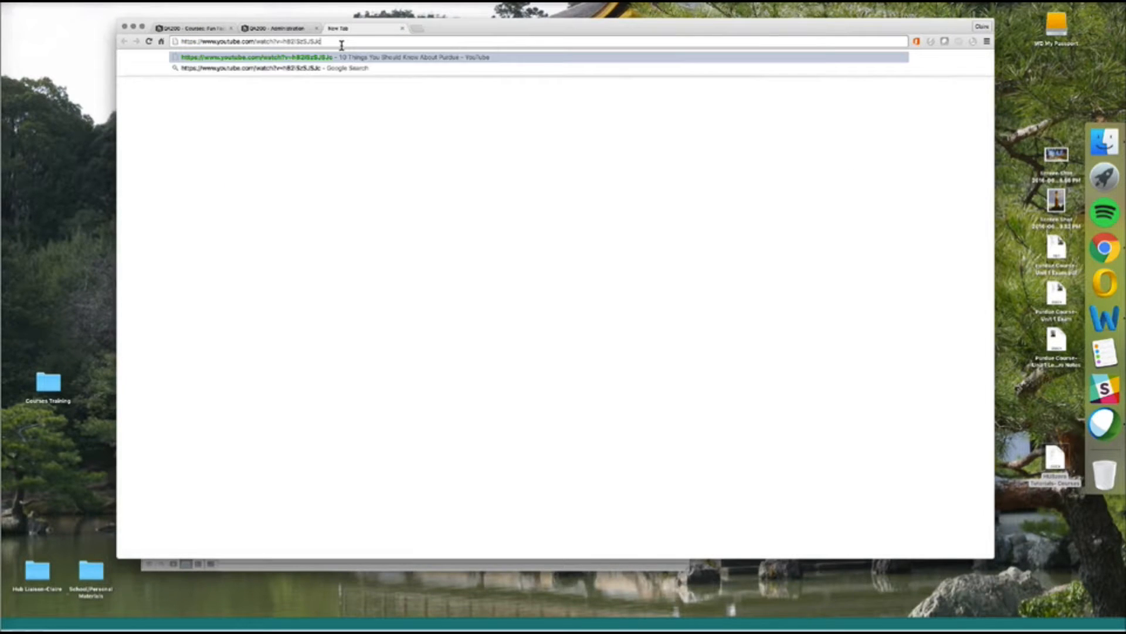
Load the We Are Boilermakers lecture video on YouTube and pause it.
{"action": "key", "text": "Return"}
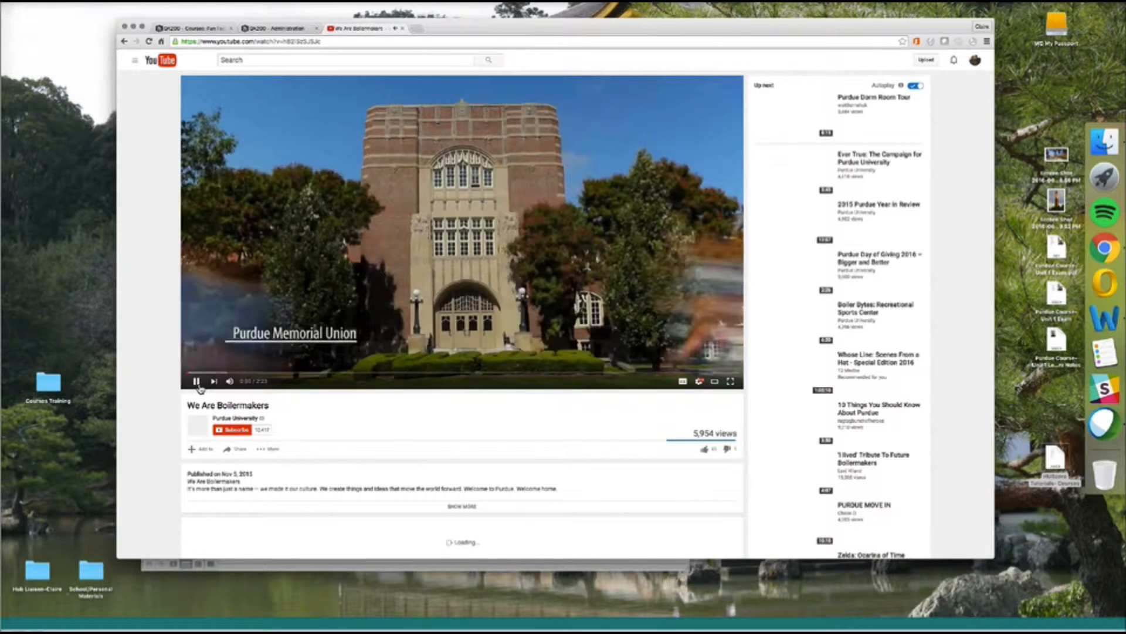
{"action": "left_click", "coordinate": [196, 381]}
{"action": "scroll", "coordinate": [392, 419], "scroll_direction": "down", "scroll_amount": 5}
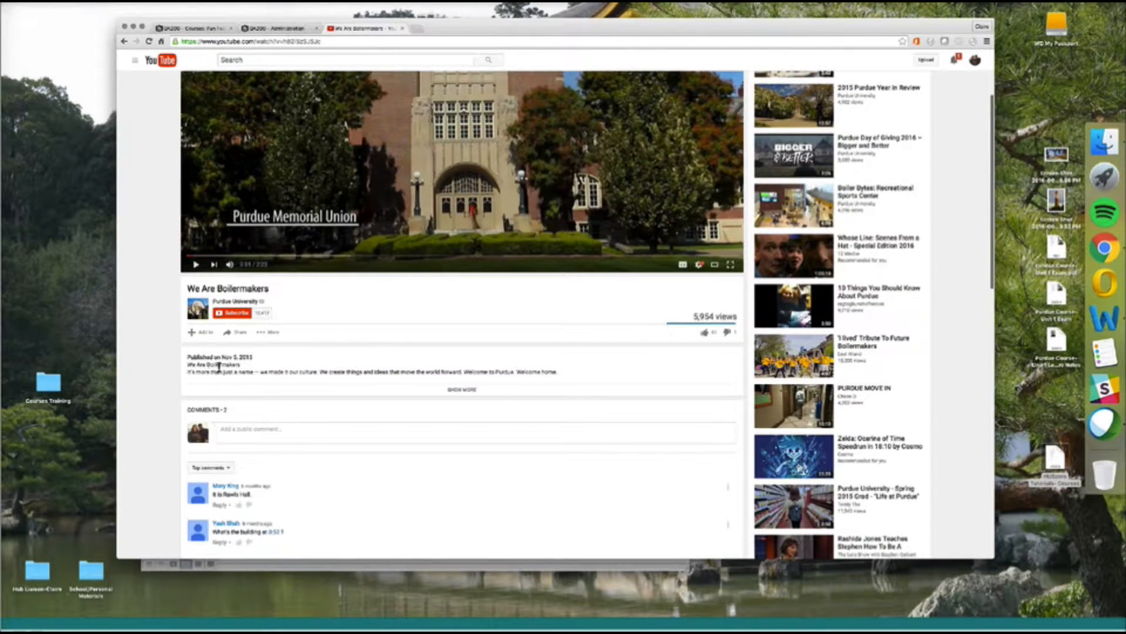
Copy the video's 560×315 iframe embed code from its Share > Embed options.
{"action": "left_click", "coordinate": [273, 335]}
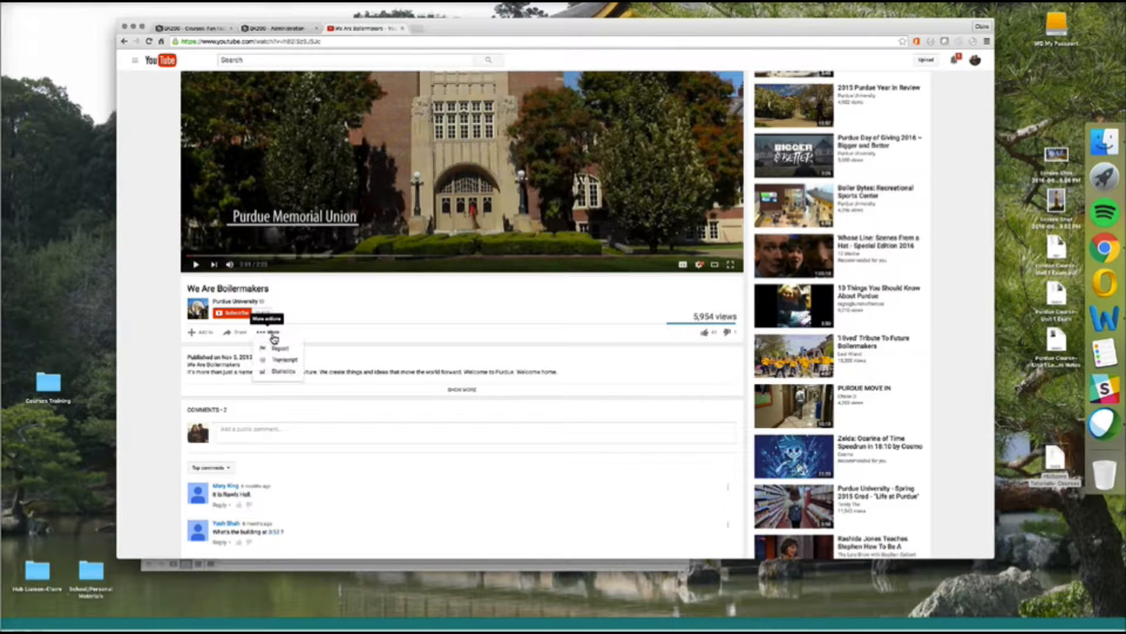
{"action": "left_click", "coordinate": [237, 333]}
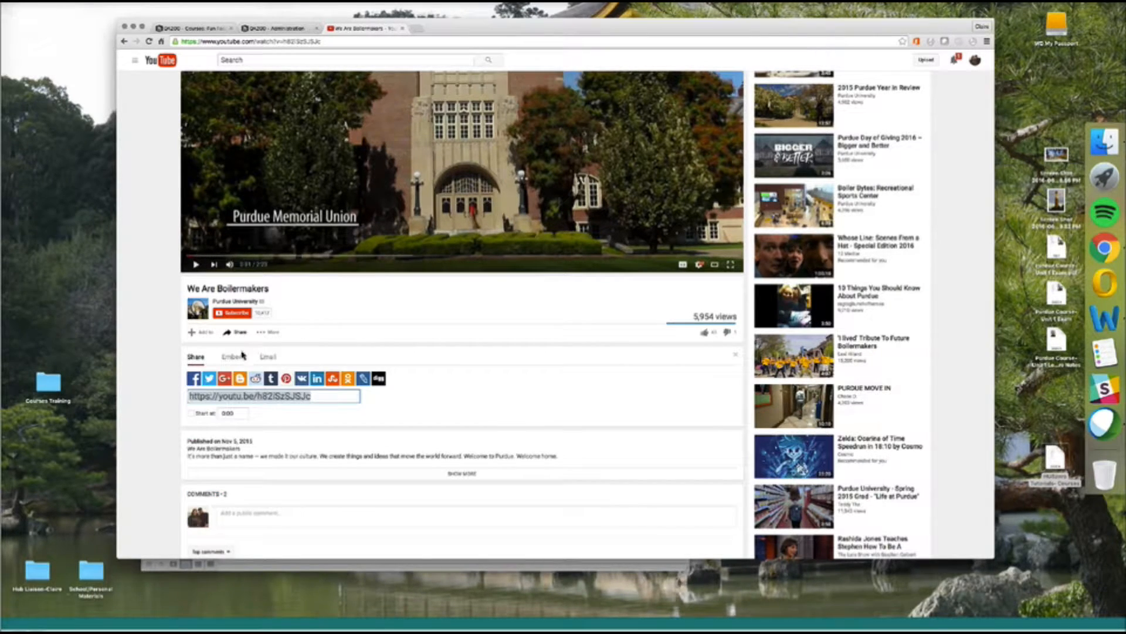
{"action": "left_click", "coordinate": [238, 362]}
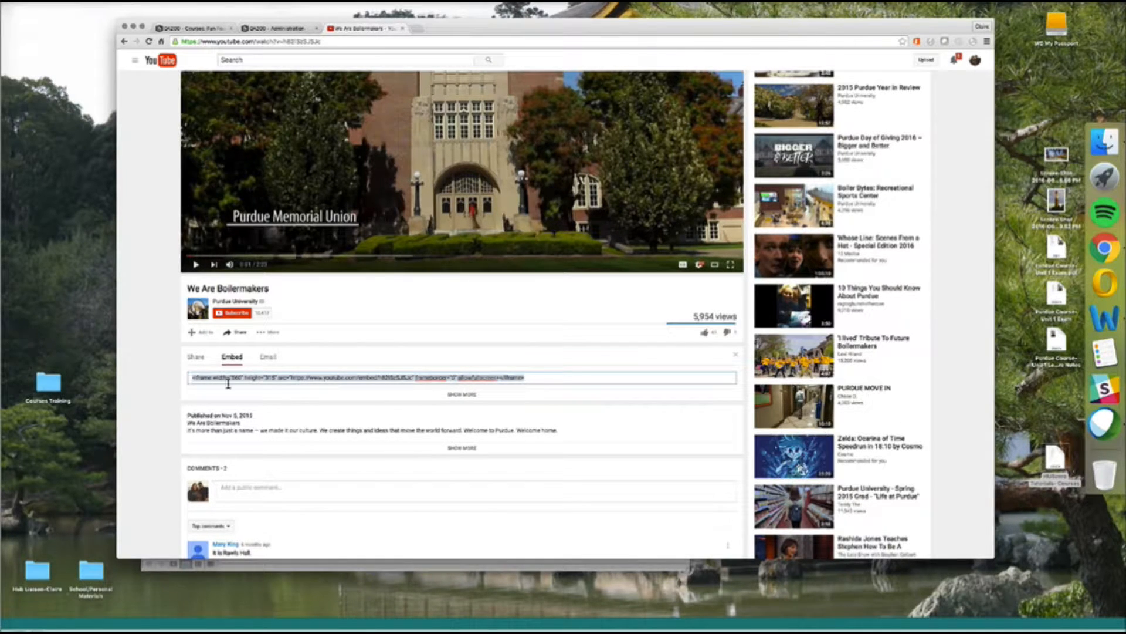
{"action": "right_click", "coordinate": [454, 376]}
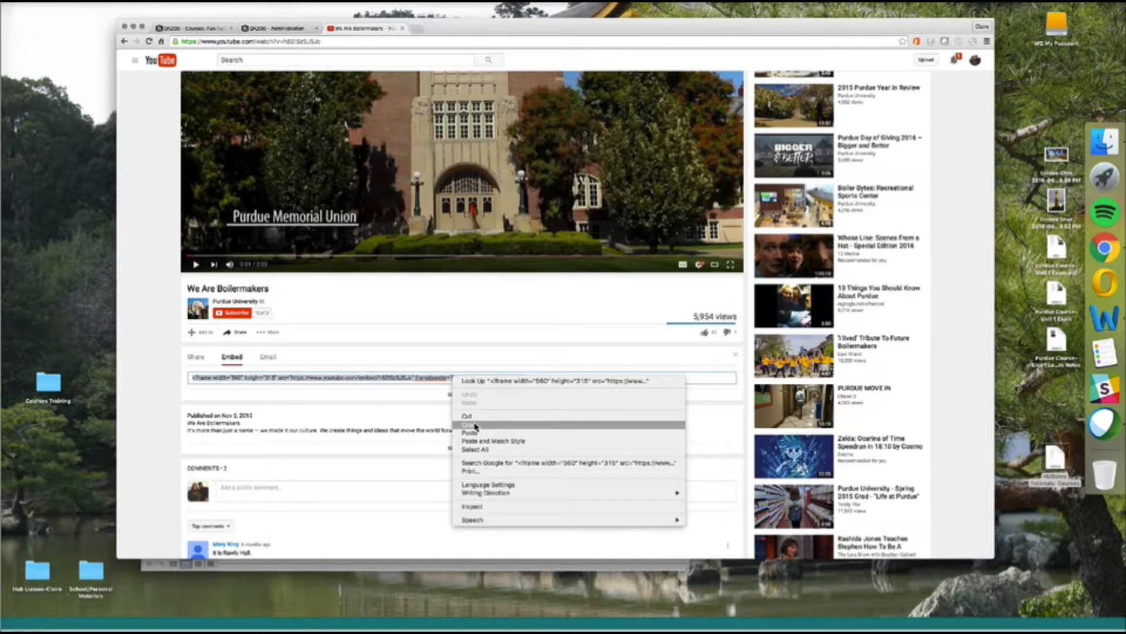
{"action": "left_click", "coordinate": [471, 424]}
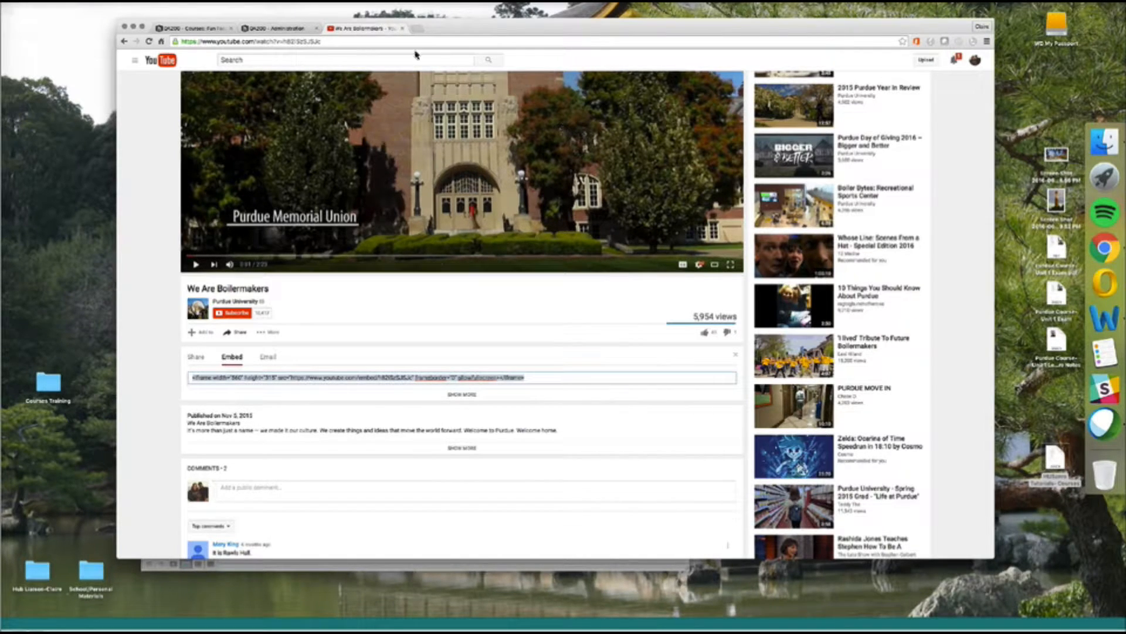
Paste the YouTube iframe embed code into the second lecture group and add it as a new video item.
{"action": "left_click", "coordinate": [216, 31]}
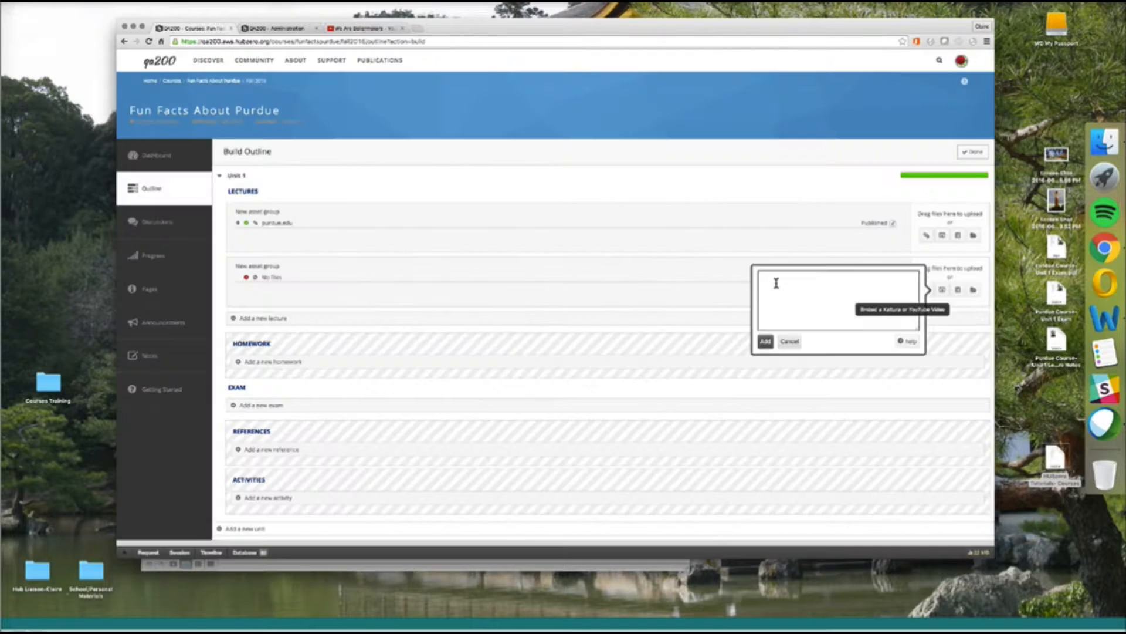
{"action": "key", "text": "super+v"}
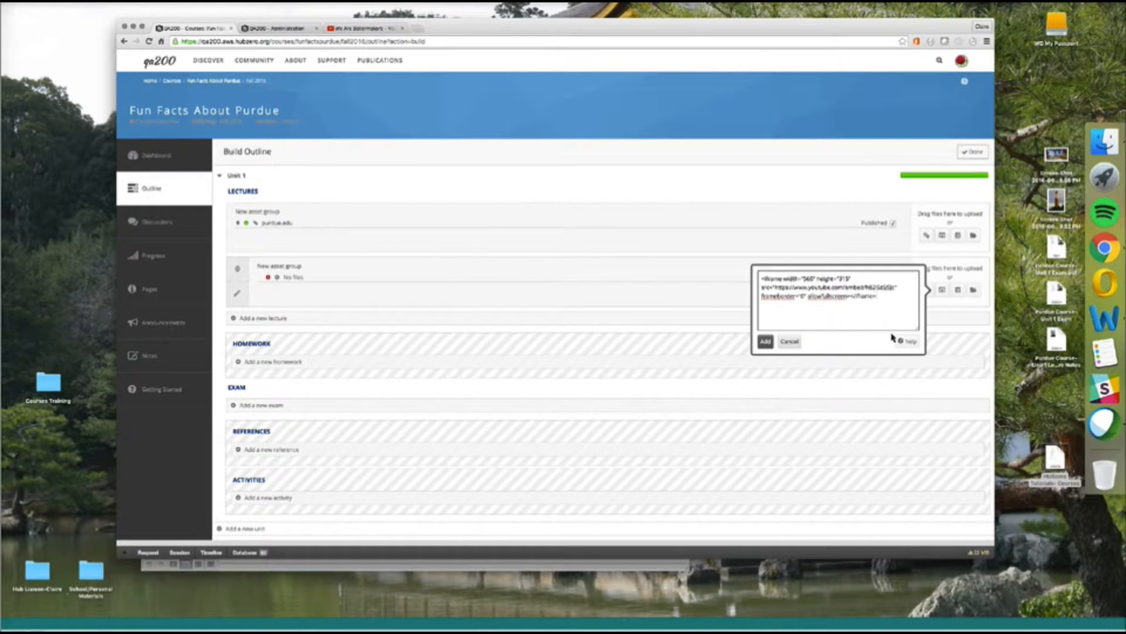
{"action": "left_click", "coordinate": [766, 342]}
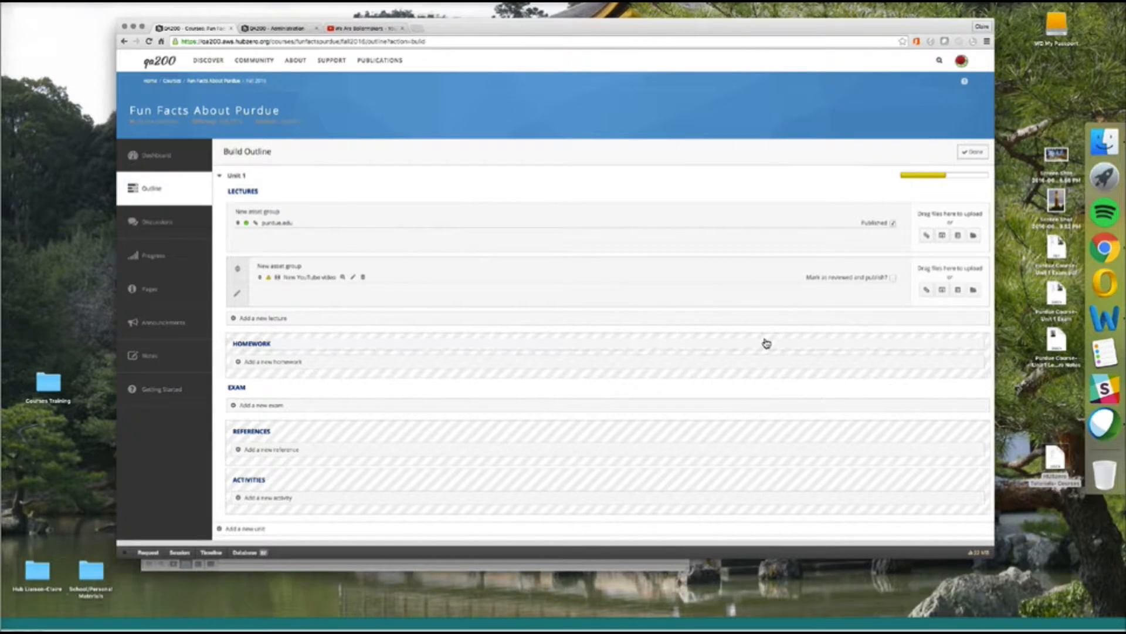
{"action": "left_click", "coordinate": [376, 29]}
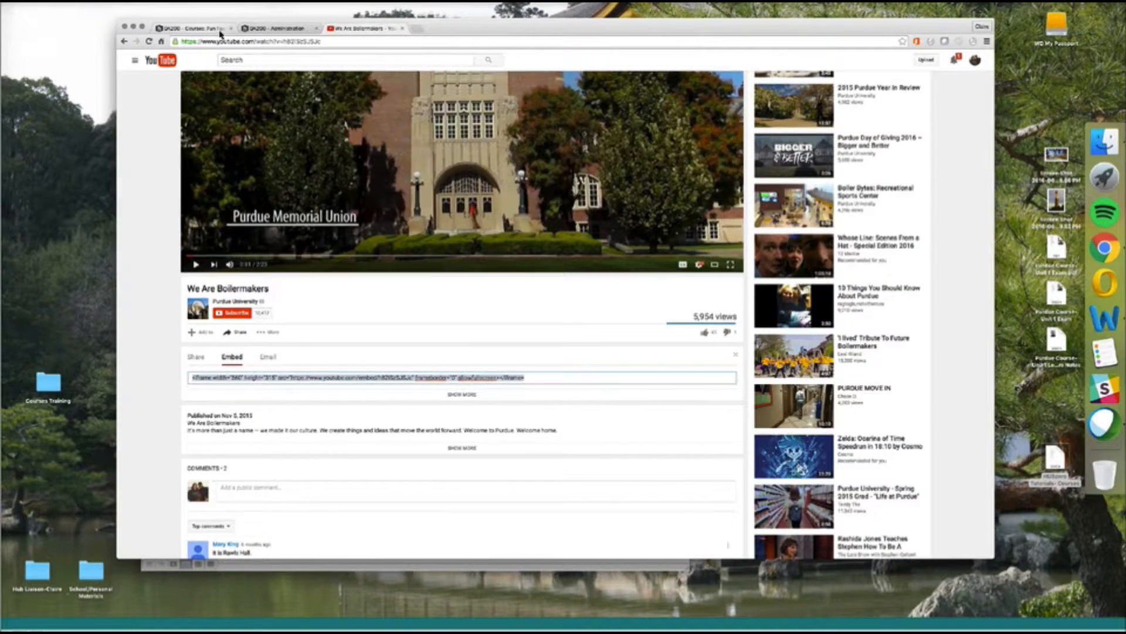
{"action": "left_click", "coordinate": [202, 28]}
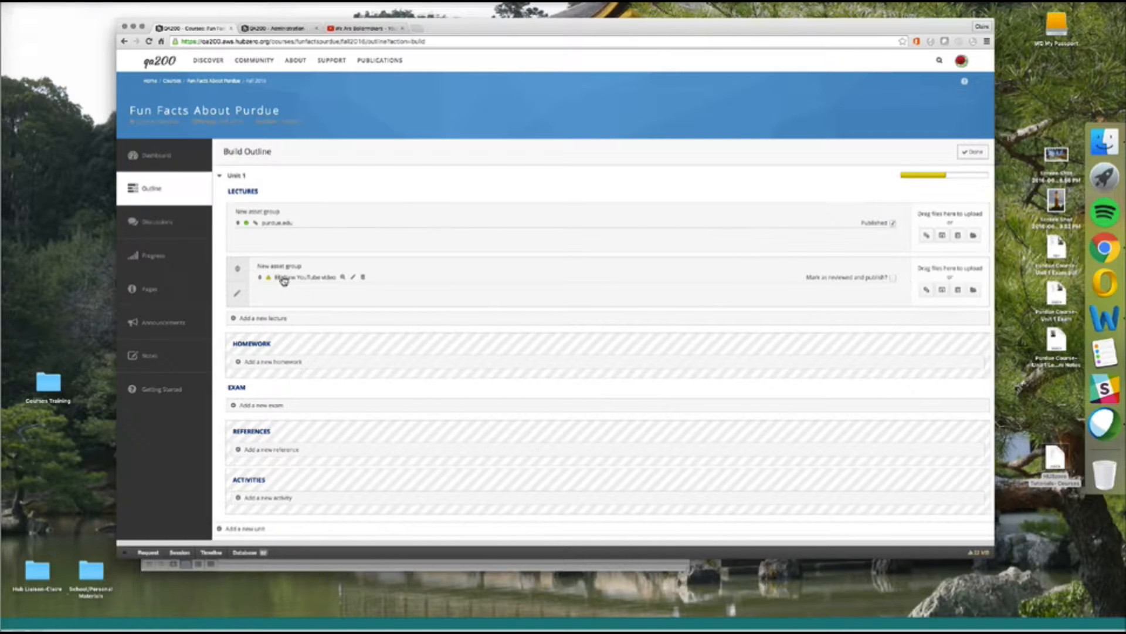
Mark the New YouTube video as reviewed and published so Unit 1's progress bar turns green.
{"action": "left_click", "coordinate": [892, 279]}
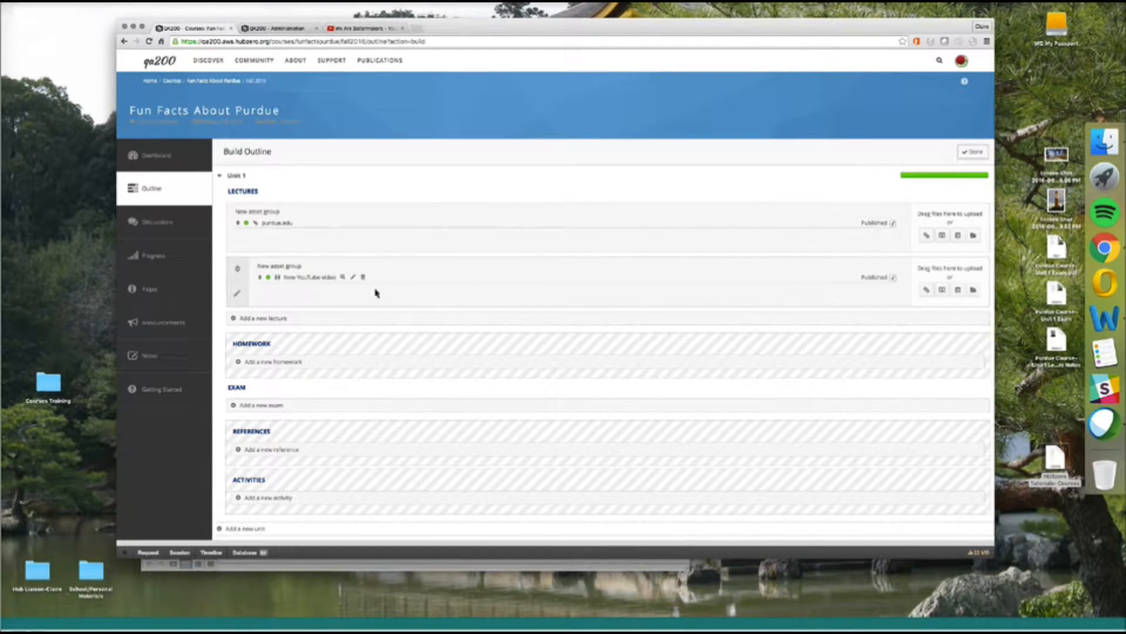
{"action": "mouse_move", "coordinate": [324, 284]}
Rename the New YouTube video item to 'Unit 1 Lecture Video'.
{"action": "left_click", "coordinate": [320, 282]}
{"action": "left_click_drag", "start_coordinate": [354, 281], "coordinate": [284, 276]}
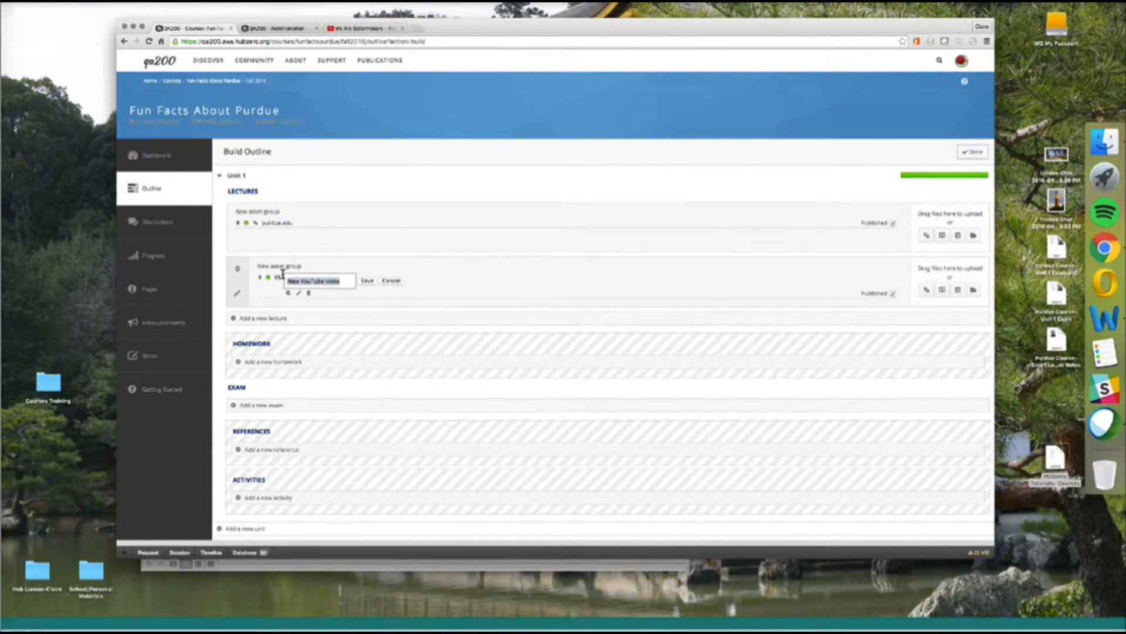
{"action": "type", "text": "Unit"}
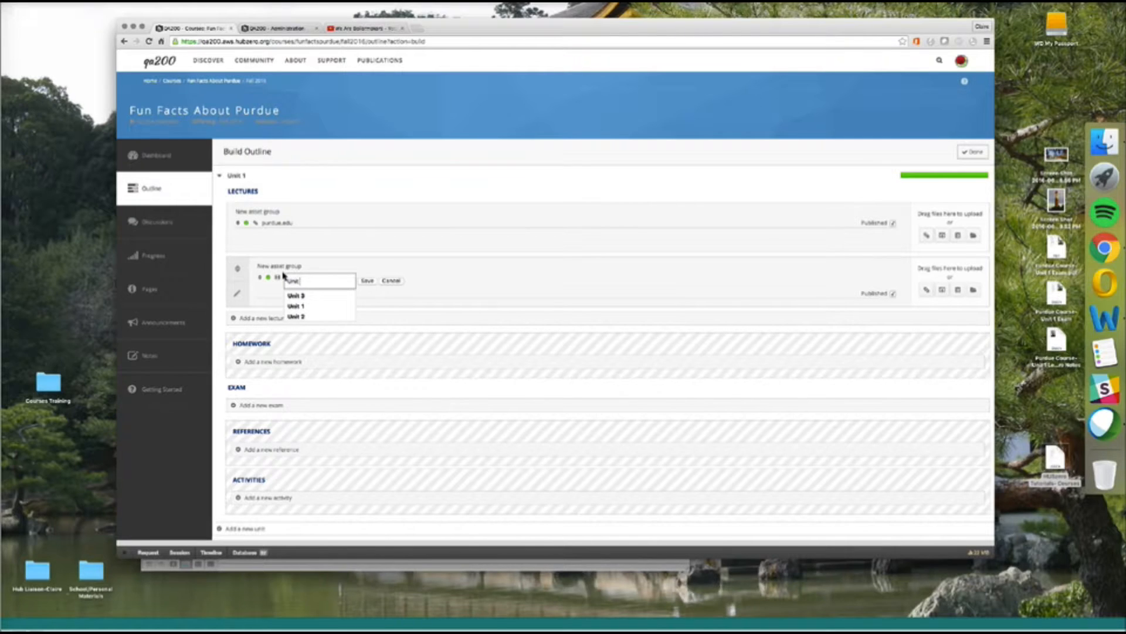
{"action": "type", "text": " 1 Lecture "}
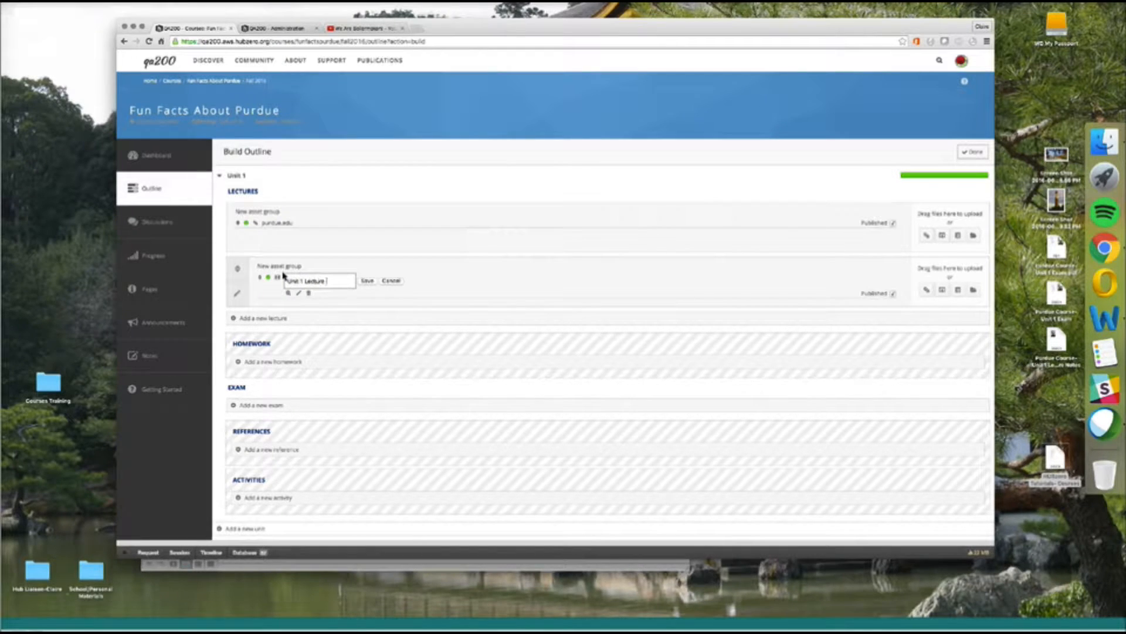
{"action": "type", "text": "Video"}
{"action": "left_click", "coordinate": [367, 281]}
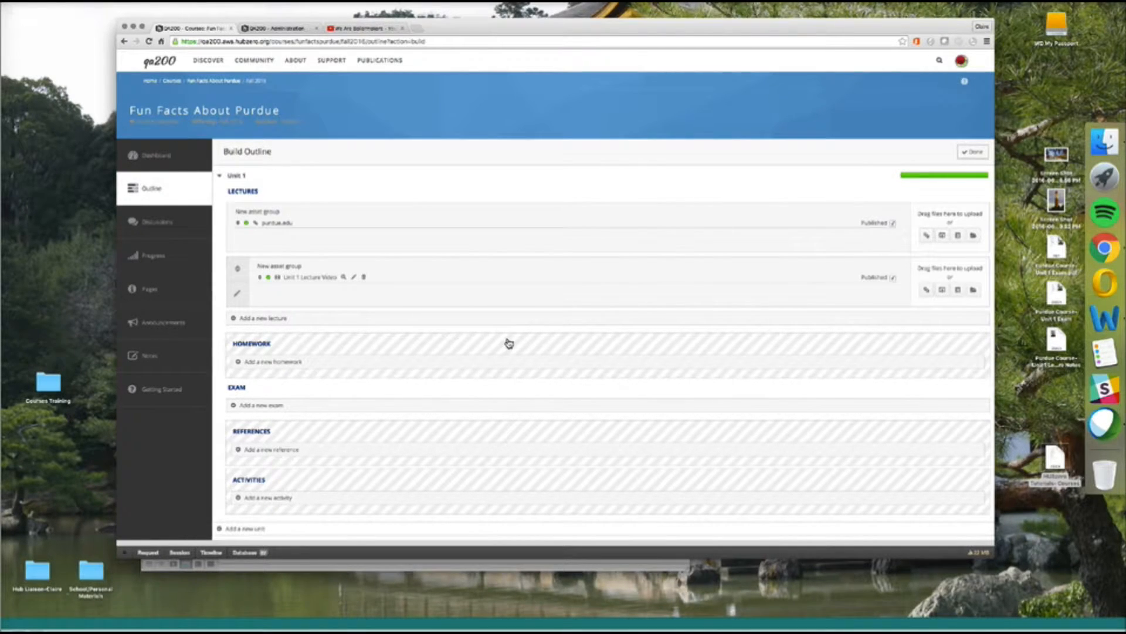
Retitle the second lecture group 'Lecture Videos'.
{"action": "mouse_move", "coordinate": [283, 270]}
{"action": "left_click", "coordinate": [282, 268]}
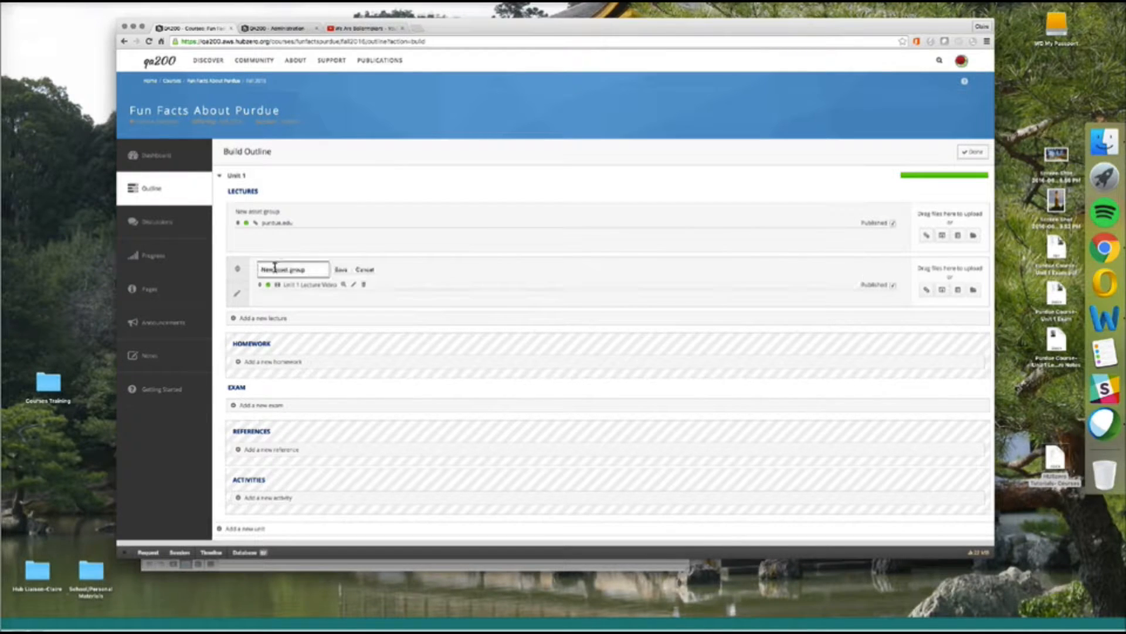
{"action": "key", "text": "super+a"}
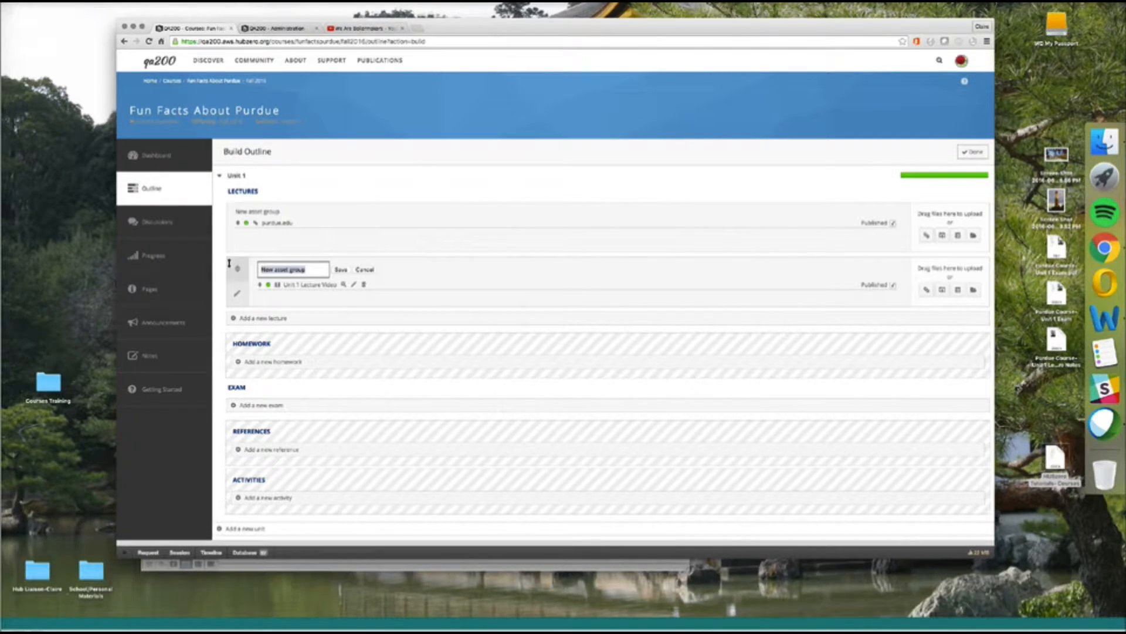
{"action": "type", "text": "Lecture Videos"}
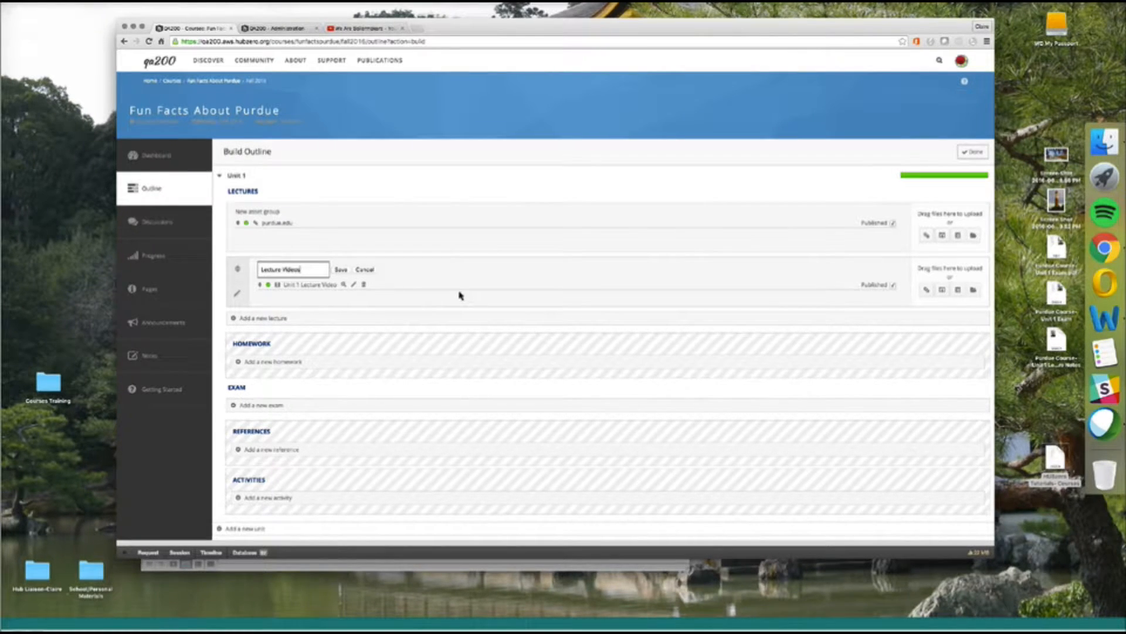
{"action": "left_click", "coordinate": [341, 270]}
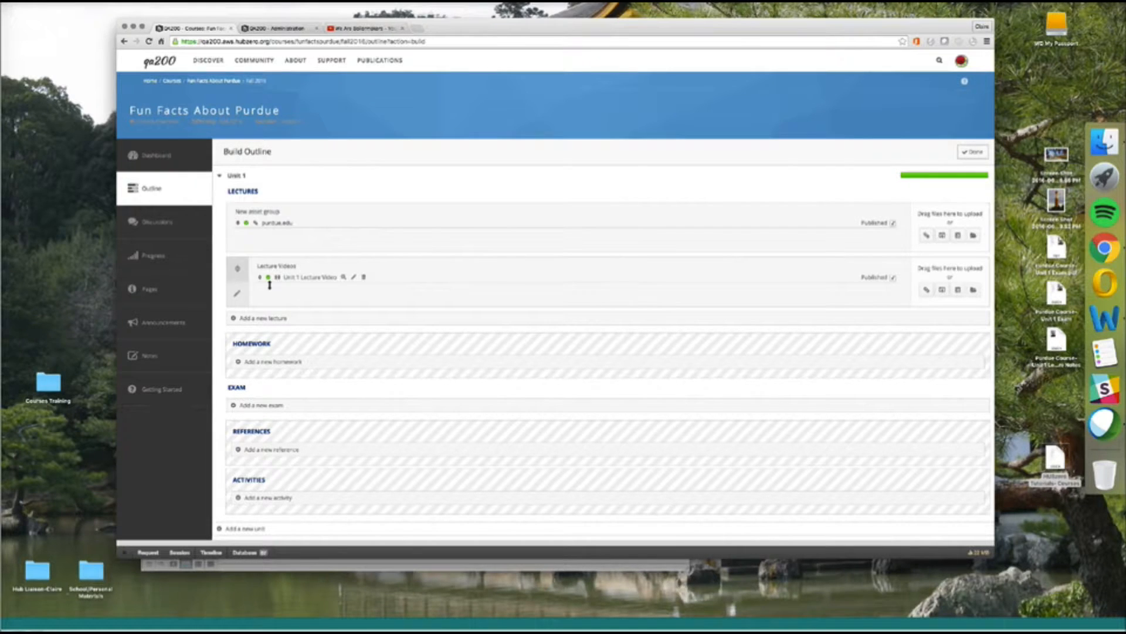
Retitle the 'New asset group' holding the purdue.edu link to 'Links'.
{"action": "left_click", "coordinate": [268, 211]}
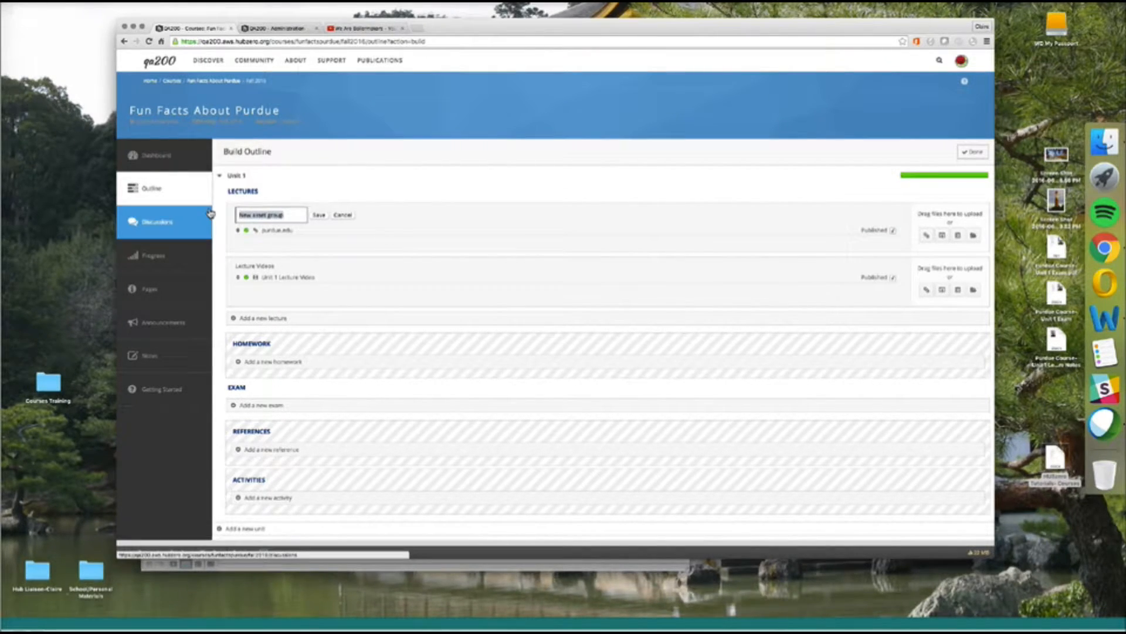
{"action": "type", "text": "Links"}
{"action": "left_click", "coordinate": [319, 214]}
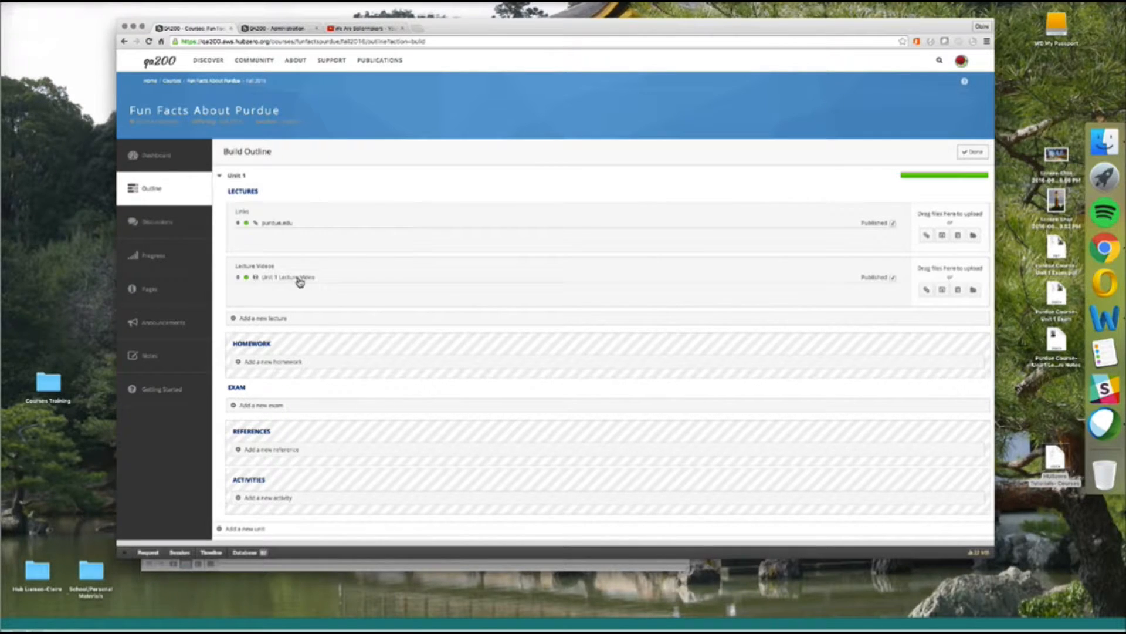
{"action": "mouse_move", "coordinate": [277, 284]}
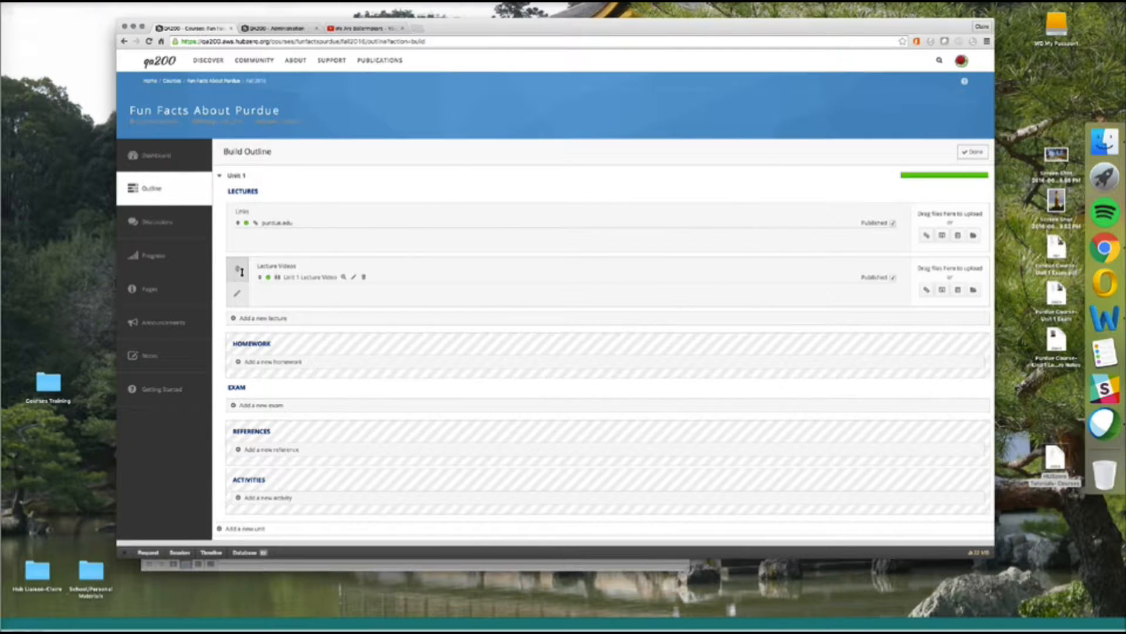
Drag the Lecture Videos group above the Links group in Unit 1's Lectures section.
{"action": "left_click_drag", "start_coordinate": [242, 272], "coordinate": [260, 213]}
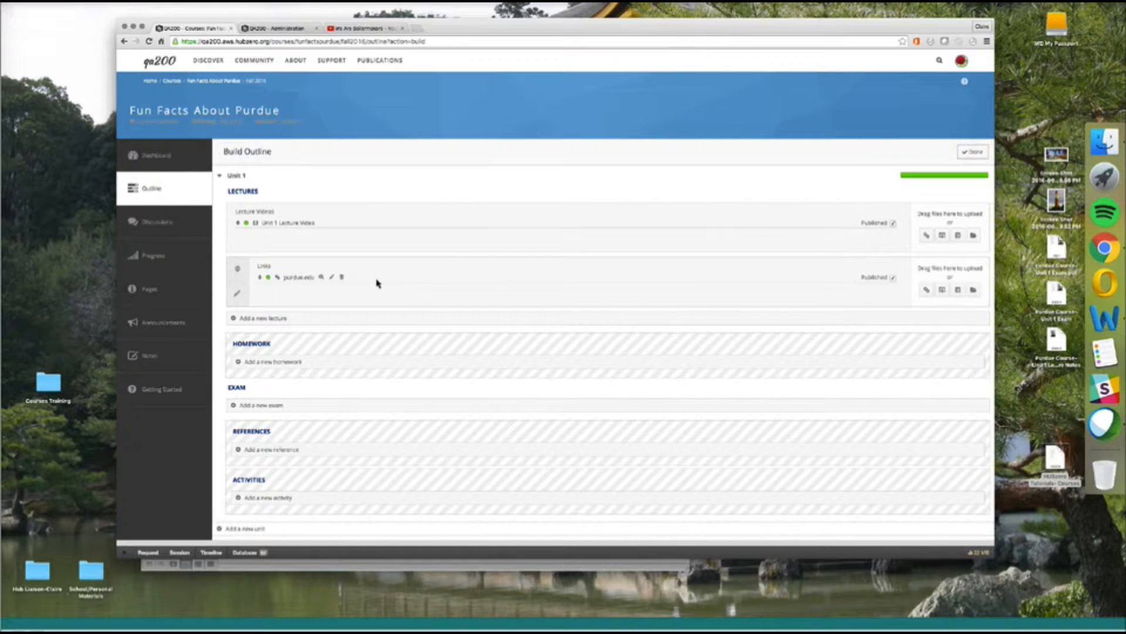
Add a new exam group to Unit 1 and upload Purdue Course- Unit 1 Exam.pdf into it.
{"action": "left_click", "coordinate": [262, 405]}
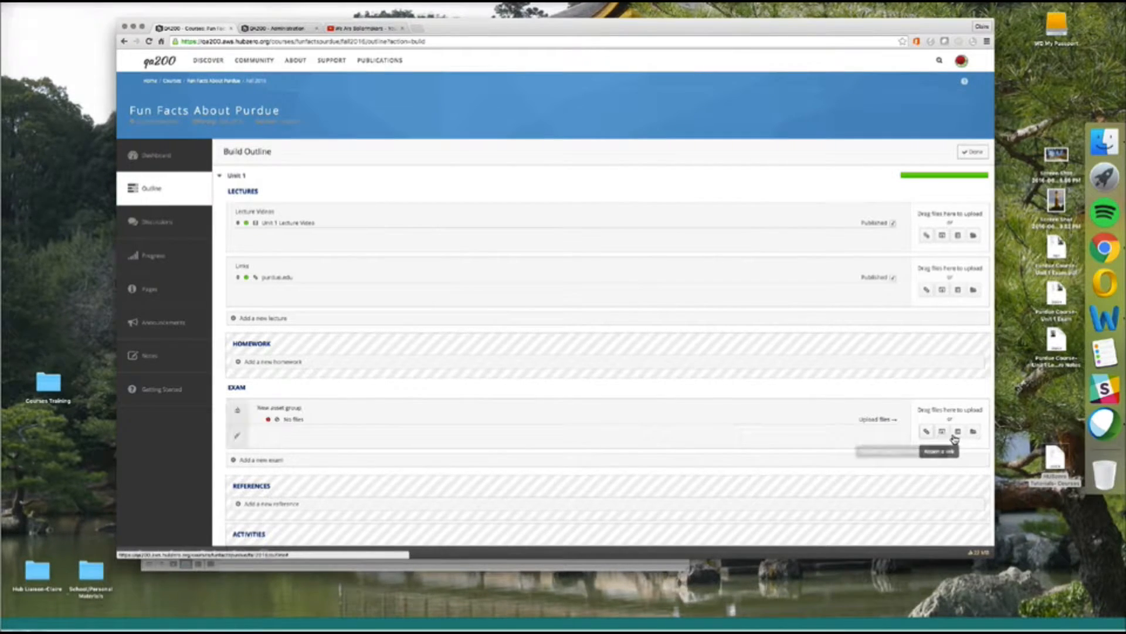
{"action": "left_click", "coordinate": [974, 433]}
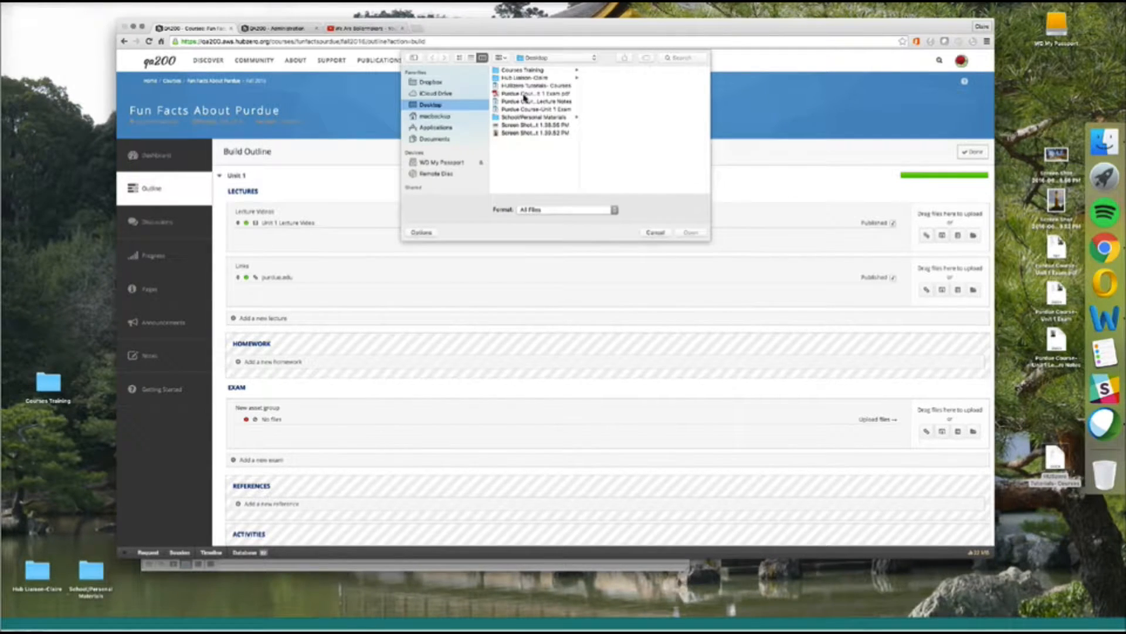
{"action": "left_click", "coordinate": [526, 94]}
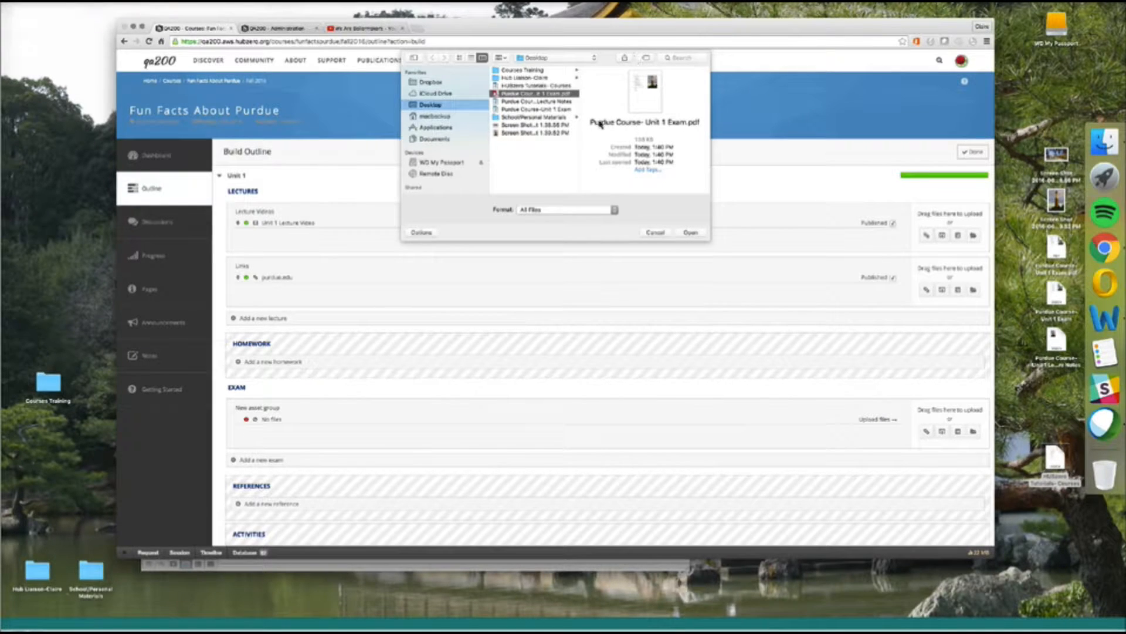
{"action": "left_click", "coordinate": [691, 232]}
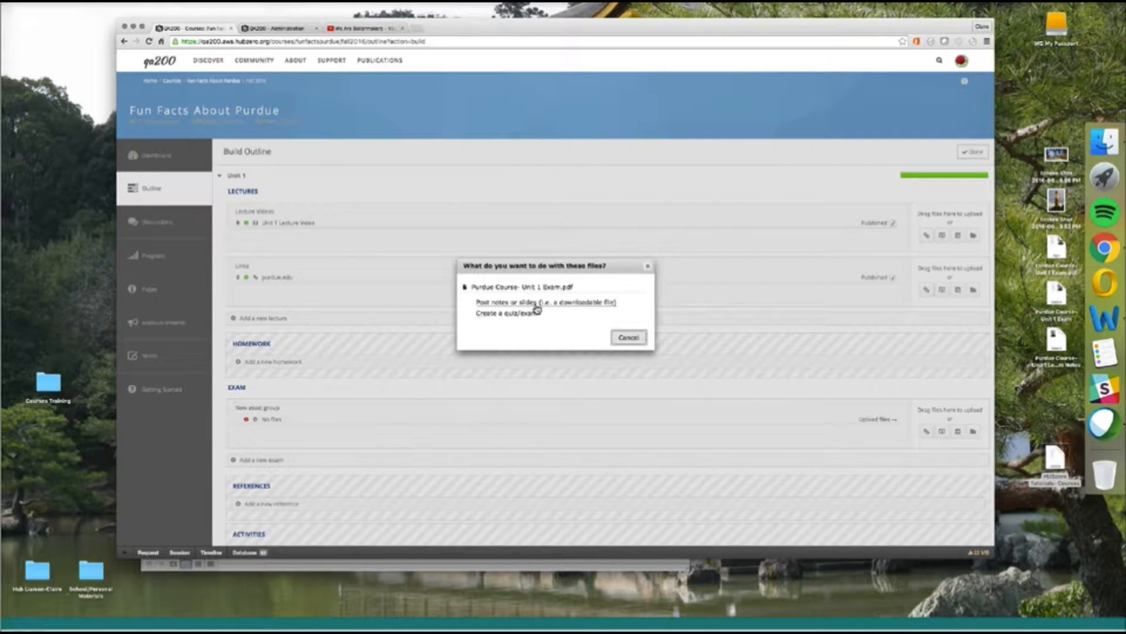
Turn the uploaded PDF into a quiz/exam titled 'Unit 1: Exam'.
{"action": "left_click", "coordinate": [519, 315]}
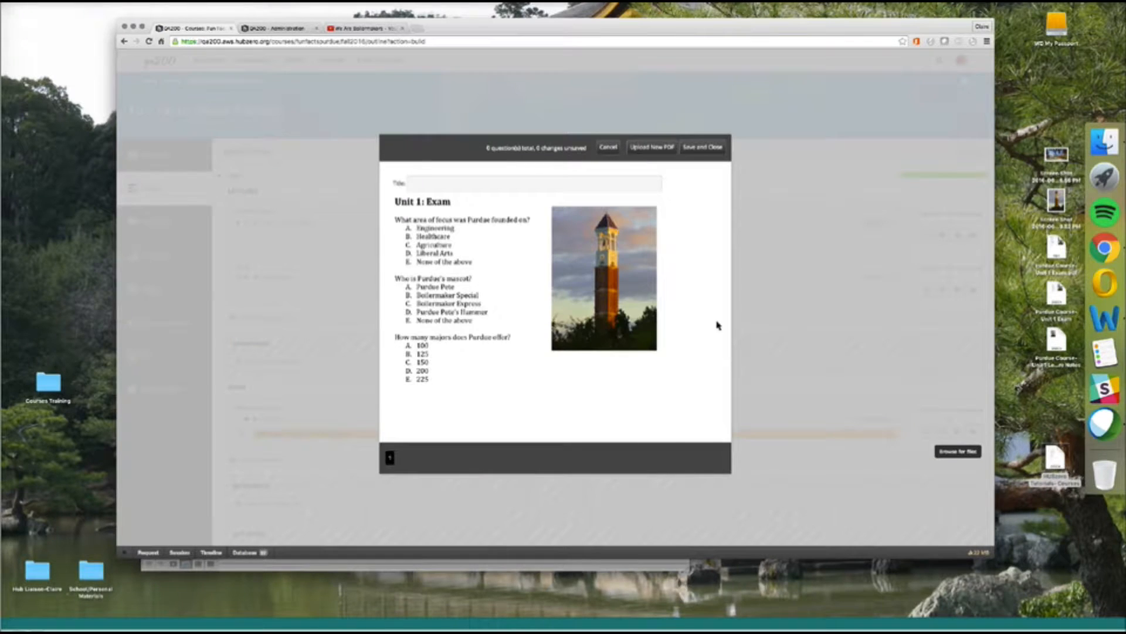
{"action": "left_click", "coordinate": [433, 181]}
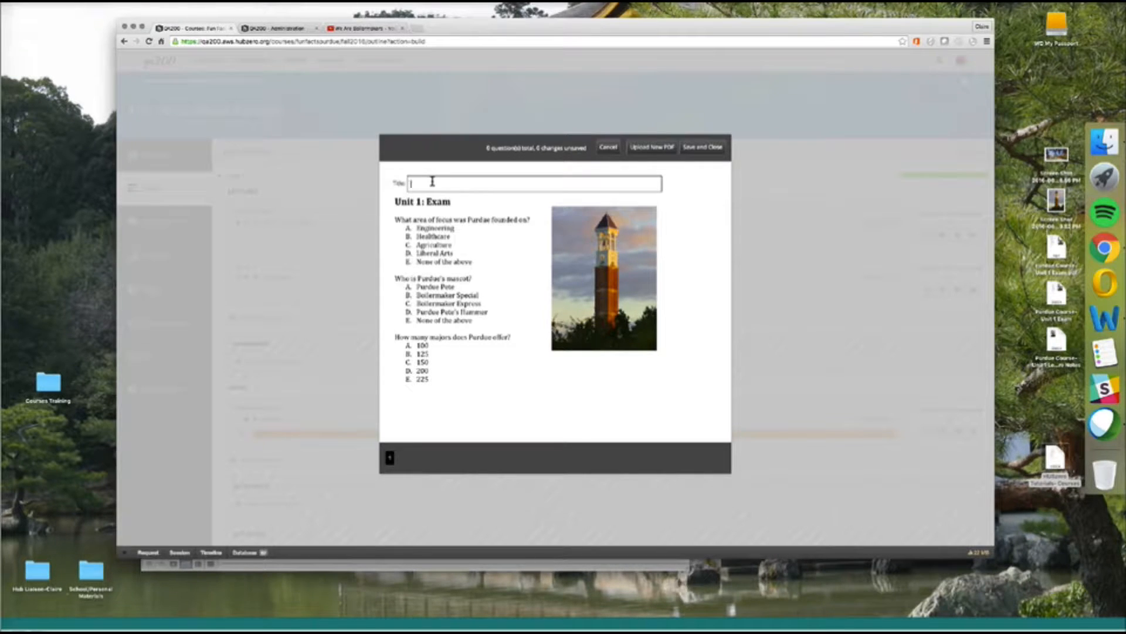
{"action": "type", "text": "U"}
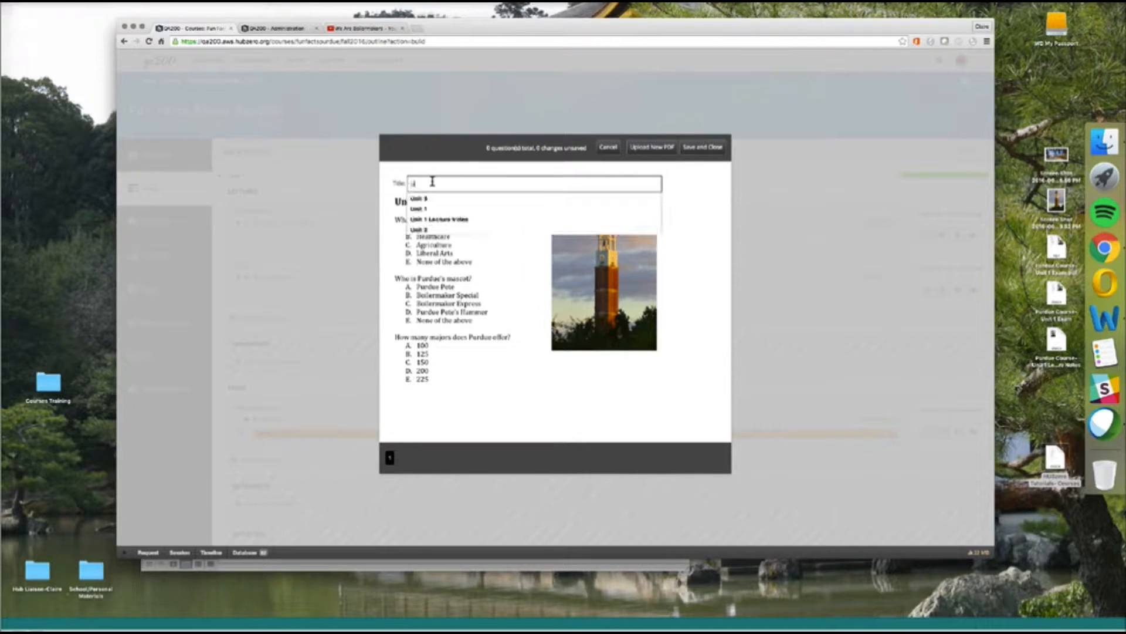
{"action": "type", "text": "nit 1"}
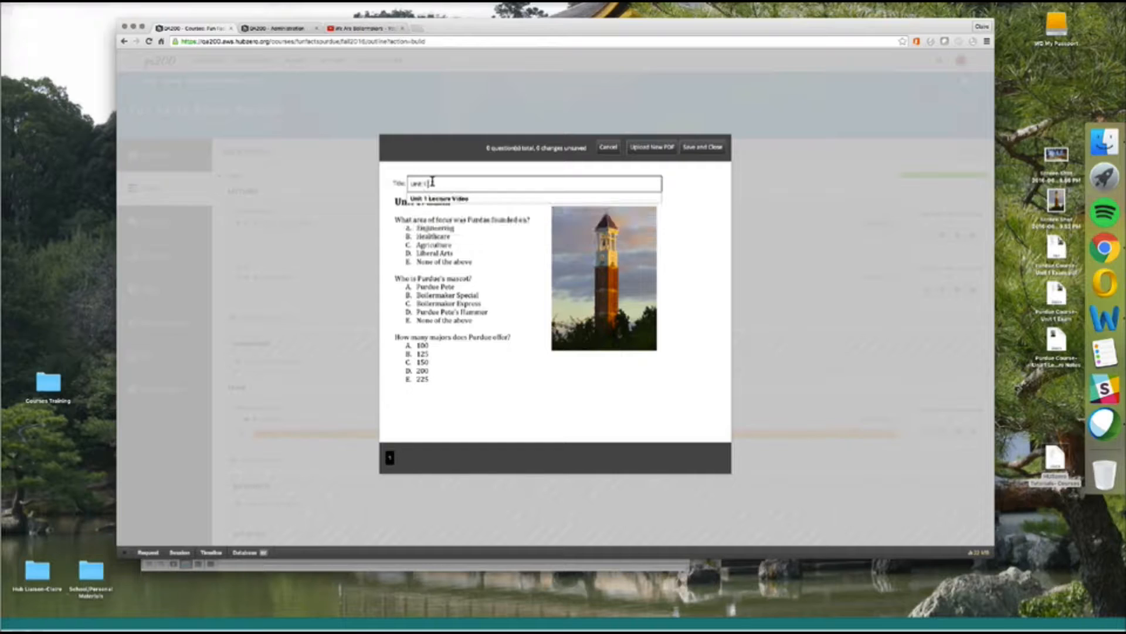
{"action": "type", "text": ": Exam"}
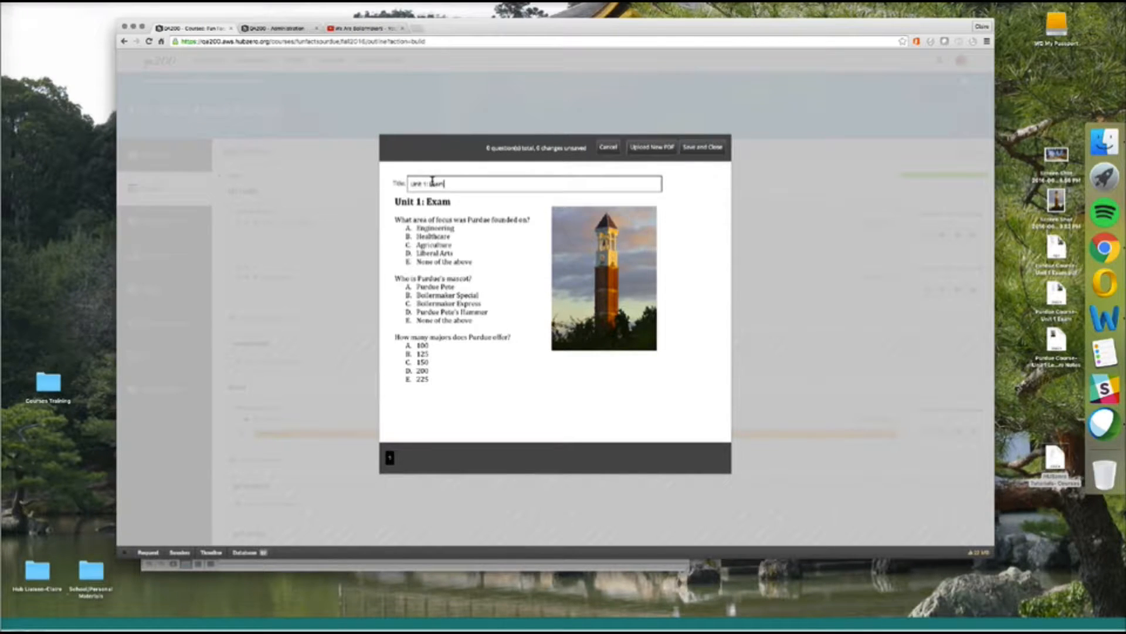
{"action": "left_click", "coordinate": [514, 210]}
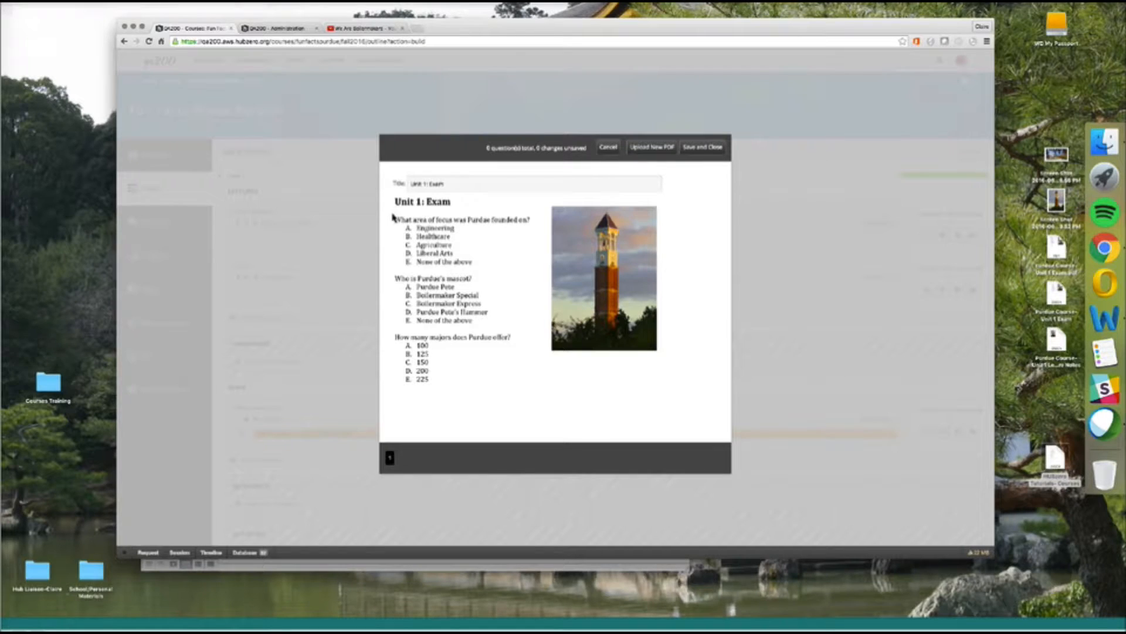
Map question one with choices Engineering, Healthcare, Agriculture, Liberal Arts, None of the above; Agriculture correct.
{"action": "left_click_drag", "start_coordinate": [393, 216], "coordinate": [539, 274]}
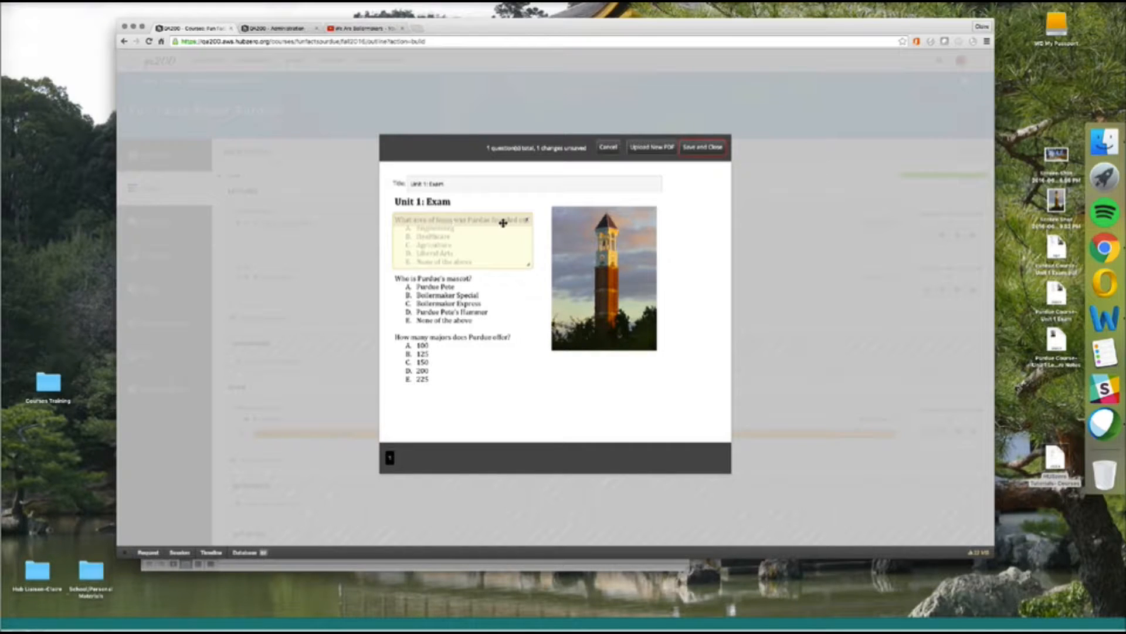
{"action": "left_click", "coordinate": [407, 230]}
{"action": "left_click", "coordinate": [409, 236]}
{"action": "left_click", "coordinate": [408, 245]}
{"action": "left_click", "coordinate": [409, 253]}
{"action": "left_click", "coordinate": [409, 262]}
{"action": "left_click", "coordinate": [408, 245]}
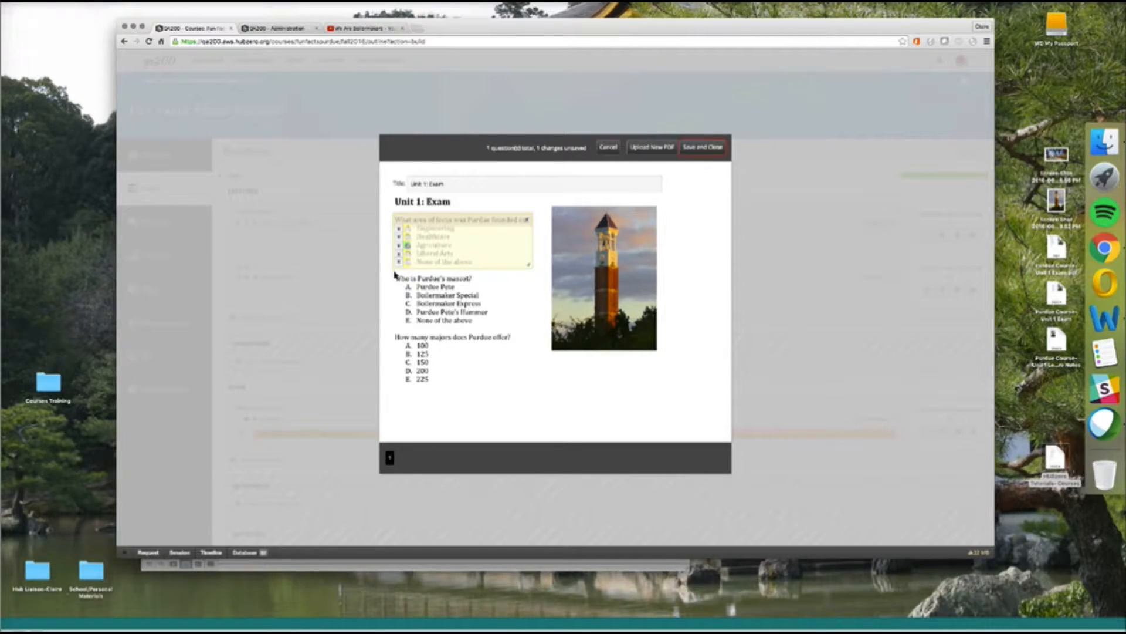
Map the mascot question's five choices, with Boilermaker Special as the correct answer.
{"action": "mouse_move", "coordinate": [416, 287]}
{"action": "left_mouse_down"}
{"action": "mouse_move", "coordinate": [544, 332]}
{"action": "mouse_move", "coordinate": [533, 332]}
{"action": "left_mouse_up"}
{"action": "left_click_drag", "start_coordinate": [459, 283], "coordinate": [456, 280]}
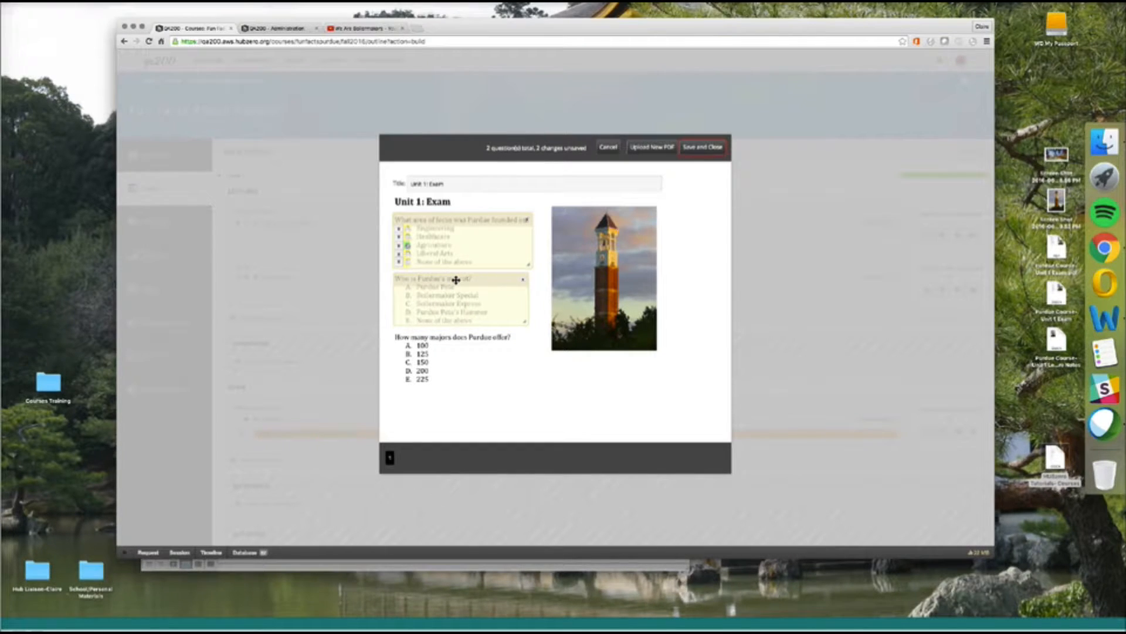
{"action": "left_click", "coordinate": [409, 287]}
{"action": "left_click", "coordinate": [408, 295]}
{"action": "left_click", "coordinate": [408, 304]}
{"action": "left_click", "coordinate": [408, 312]}
{"action": "left_click", "coordinate": [408, 320]}
{"action": "left_click", "coordinate": [408, 296]}
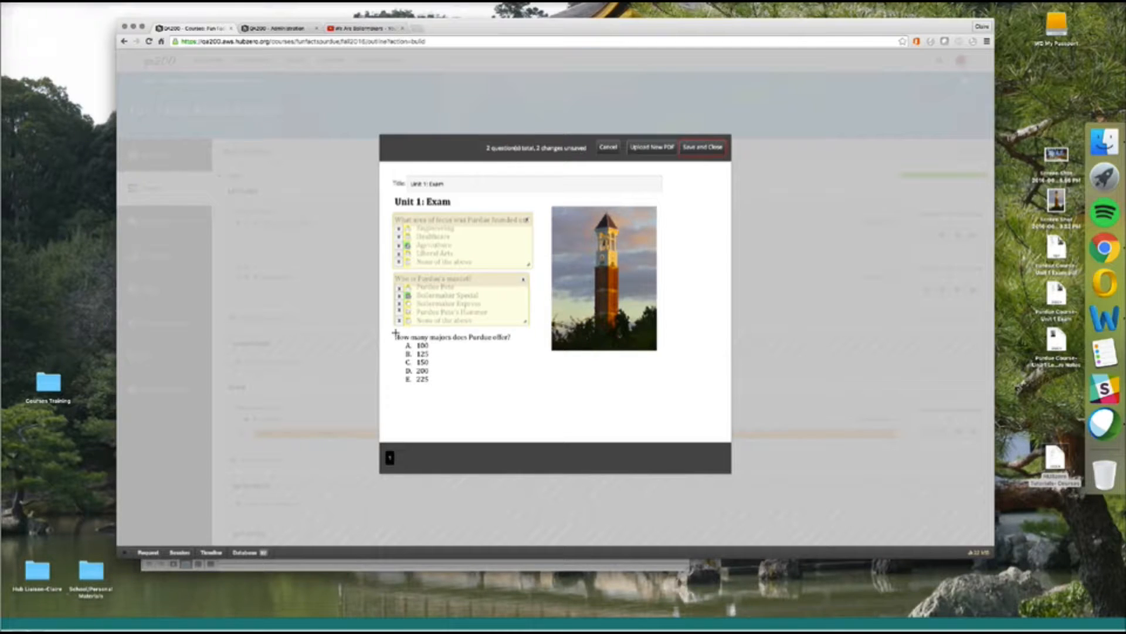
Outline the majors question and add choices 100, 125, 150, 200 and 225.
{"action": "mouse_move", "coordinate": [395, 333]}
{"action": "left_mouse_down"}
{"action": "mouse_move", "coordinate": [520, 387]}
{"action": "mouse_move", "coordinate": [515, 368]}
{"action": "mouse_move", "coordinate": [532, 386]}
{"action": "left_mouse_up"}
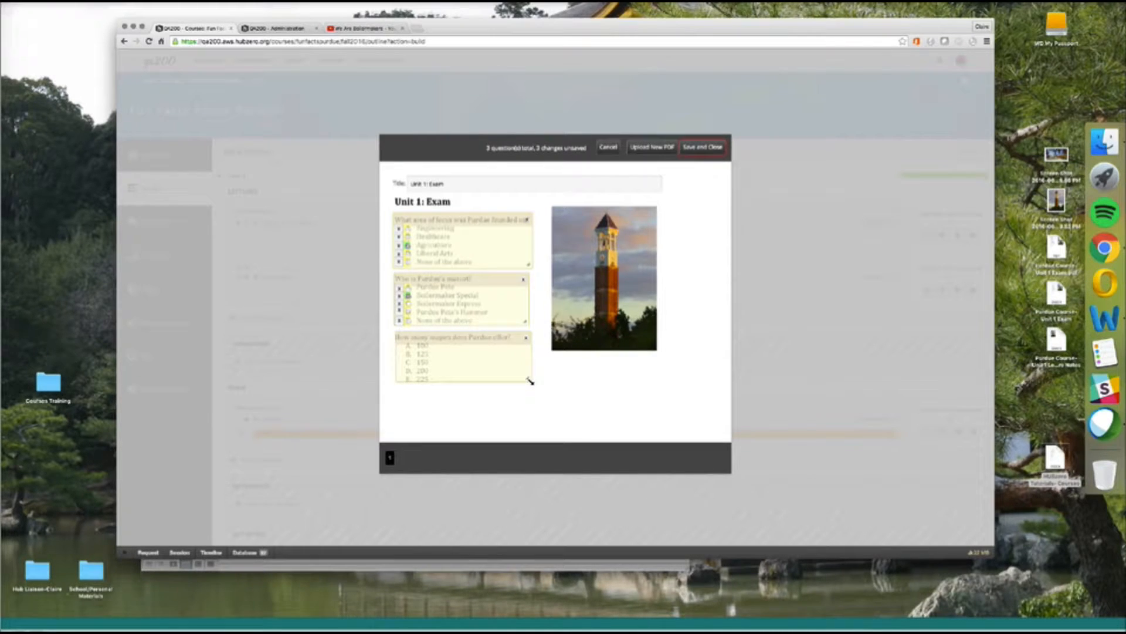
{"action": "left_click_drag", "start_coordinate": [530, 382], "coordinate": [536, 385]}
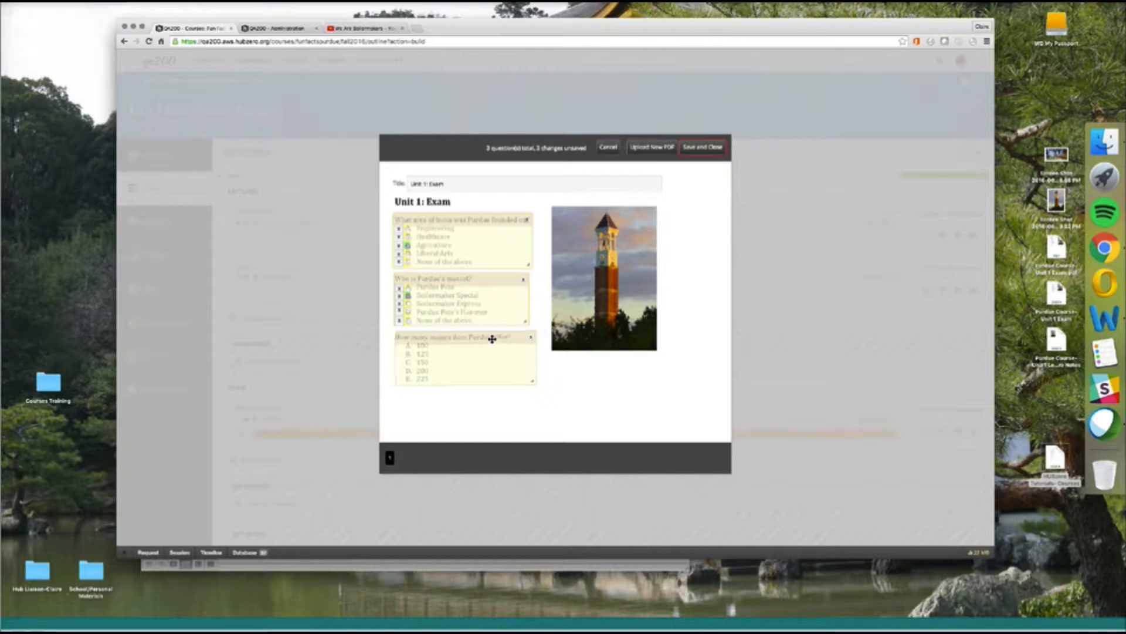
{"action": "left_click_drag", "start_coordinate": [495, 341], "coordinate": [493, 341]}
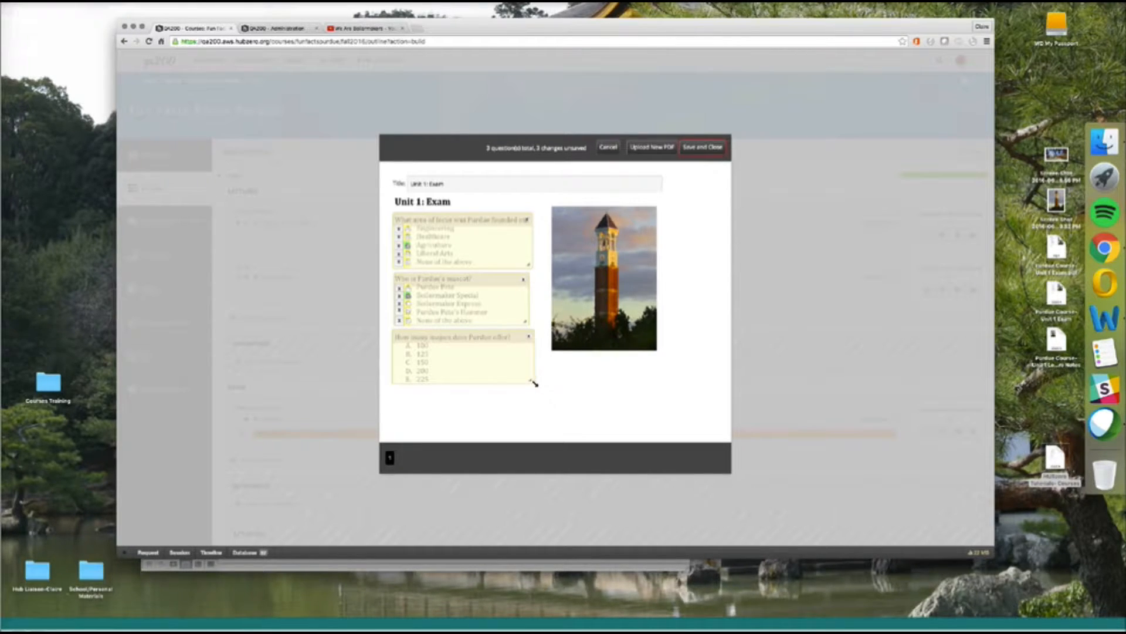
{"action": "mouse_move", "coordinate": [536, 385]}
{"action": "left_mouse_down"}
{"action": "mouse_move", "coordinate": [547, 391]}
{"action": "mouse_move", "coordinate": [529, 387]}
{"action": "left_mouse_up"}
{"action": "left_click", "coordinate": [409, 347]}
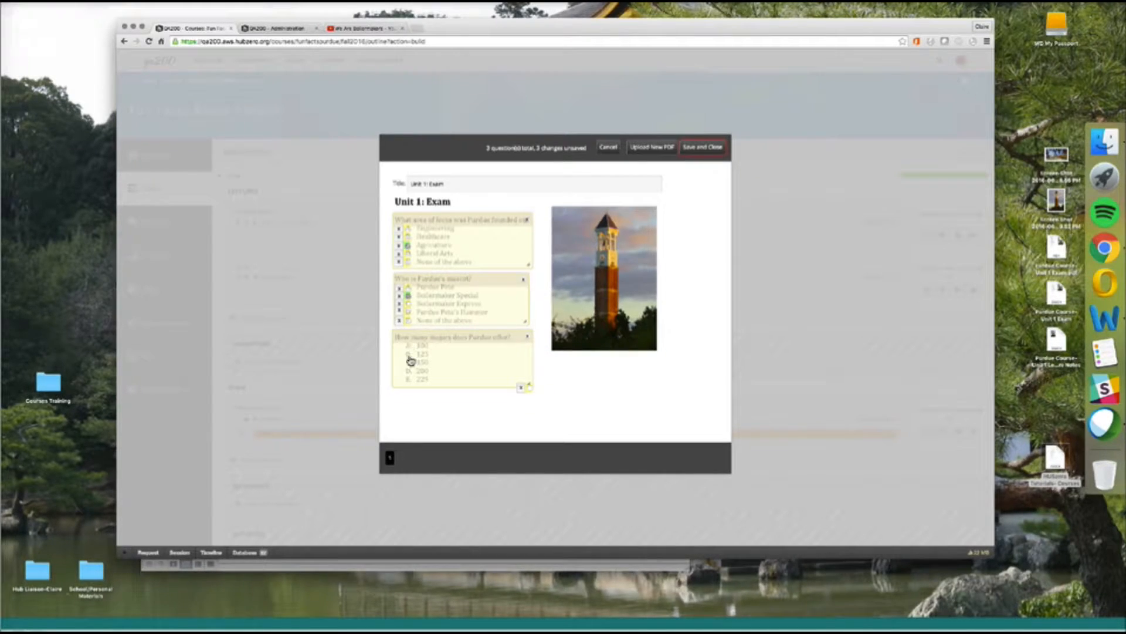
{"action": "left_click", "coordinate": [409, 354]}
{"action": "left_click", "coordinate": [409, 362]}
{"action": "left_click", "coordinate": [409, 370]}
{"action": "left_click", "coordinate": [409, 379]}
Make 200 the correct majors answer and widen the question area to the right.
{"action": "left_click", "coordinate": [408, 380]}
{"action": "left_click", "coordinate": [408, 362]}
{"action": "left_click", "coordinate": [409, 370]}
{"action": "left_click", "coordinate": [410, 371]}
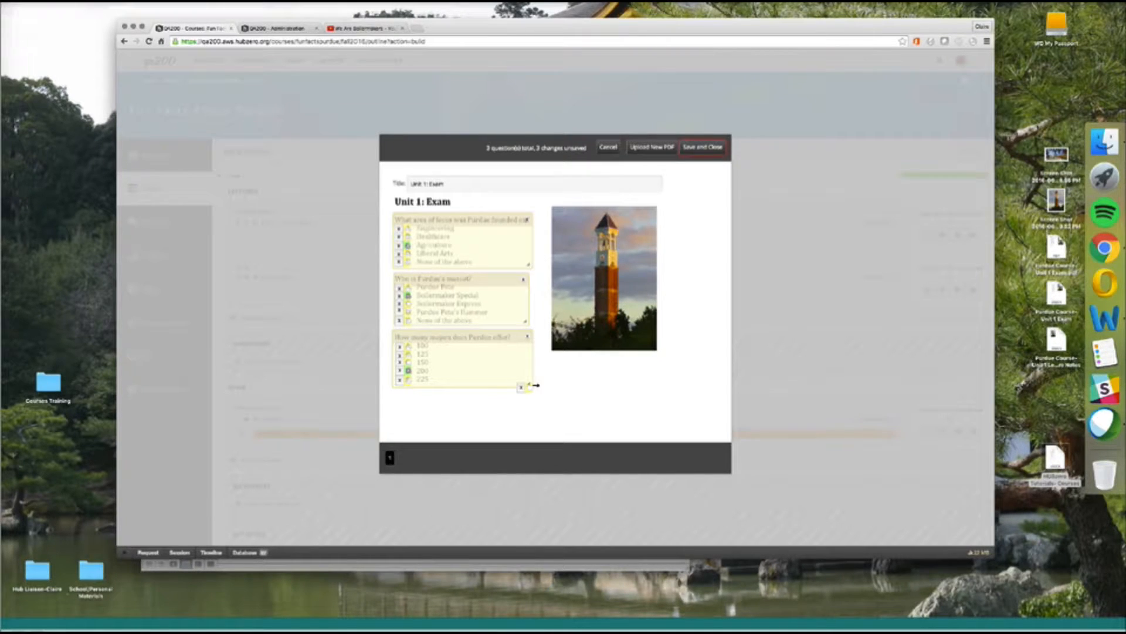
{"action": "left_click_drag", "start_coordinate": [530, 385], "coordinate": [544, 394]}
Save the three-question 'Unit 1: Exam' and close the exam editor.
{"action": "left_click", "coordinate": [690, 151]}
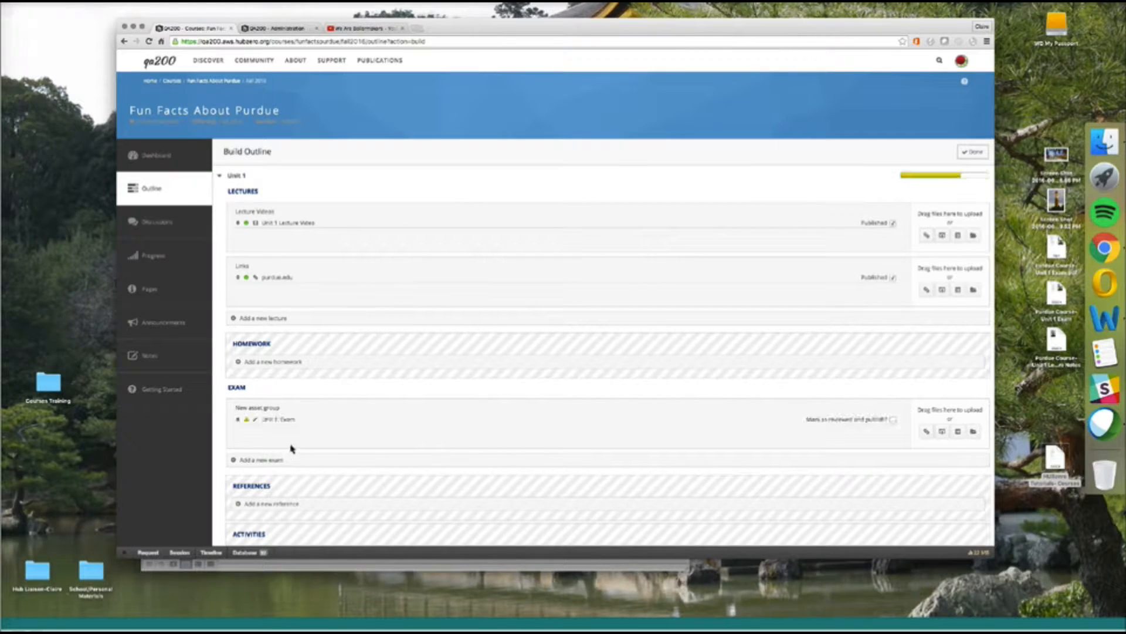
Mark Unit 1: Exam for publishing with a 90-minute limit, 1 attempt, and scores shown while open.
{"action": "left_click", "coordinate": [894, 420]}
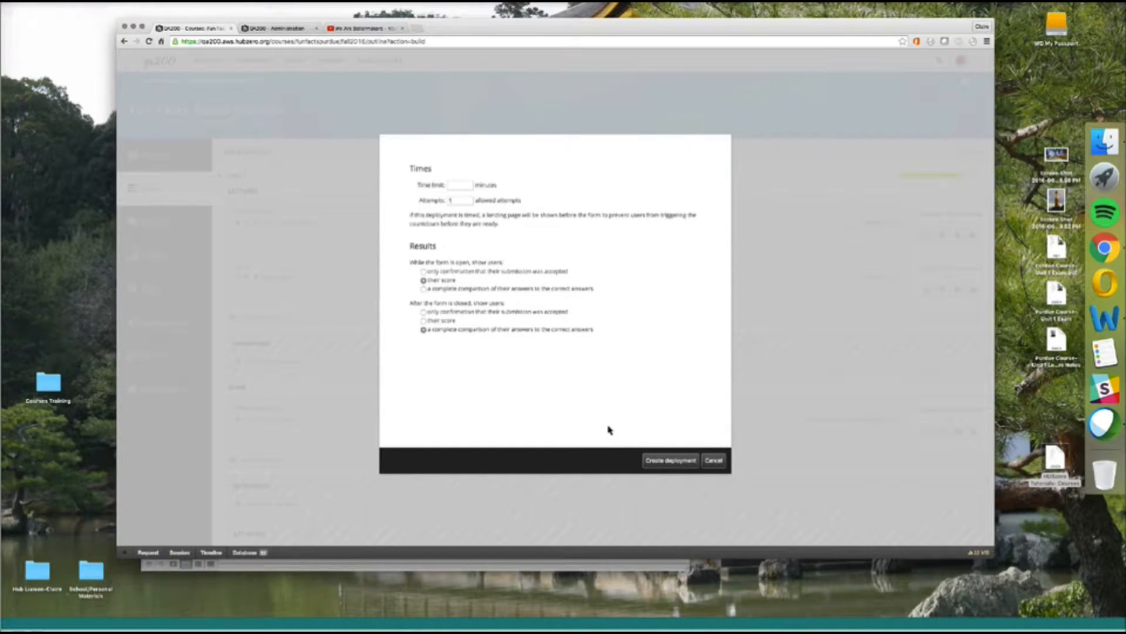
{"action": "left_click", "coordinate": [466, 185]}
{"action": "type", "text": "90"}
{"action": "left_click", "coordinate": [460, 199]}
{"action": "left_click", "coordinate": [424, 280]}
Create the exam deployment and confirm Unit 1: Exam appears as Published in the outline.
{"action": "left_click", "coordinate": [671, 461]}
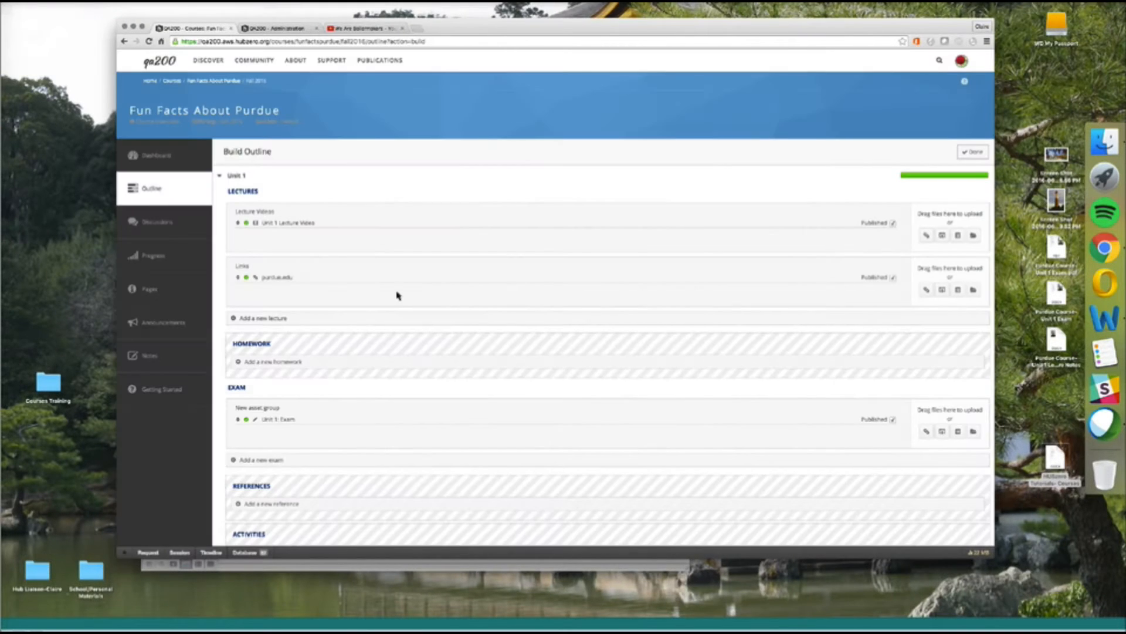
{"action": "scroll", "coordinate": [671, 426], "scroll_direction": "down", "scroll_amount": 1}
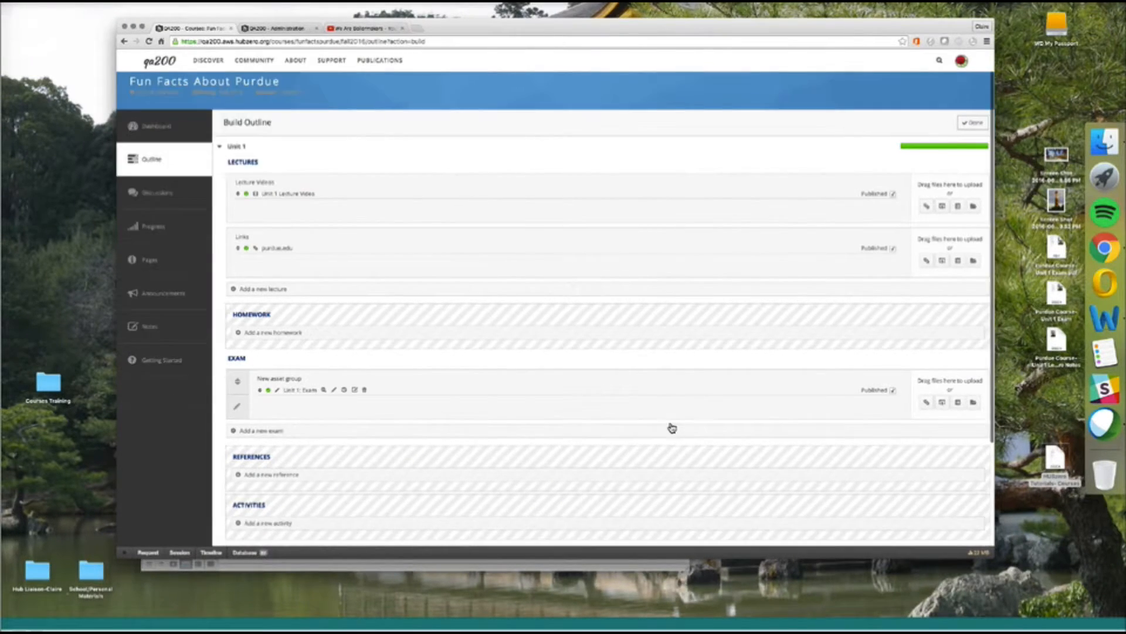
{"action": "scroll", "coordinate": [672, 428], "scroll_direction": "down", "scroll_amount": 5}
{"action": "scroll", "coordinate": [673, 428], "scroll_direction": "up", "scroll_amount": 6}
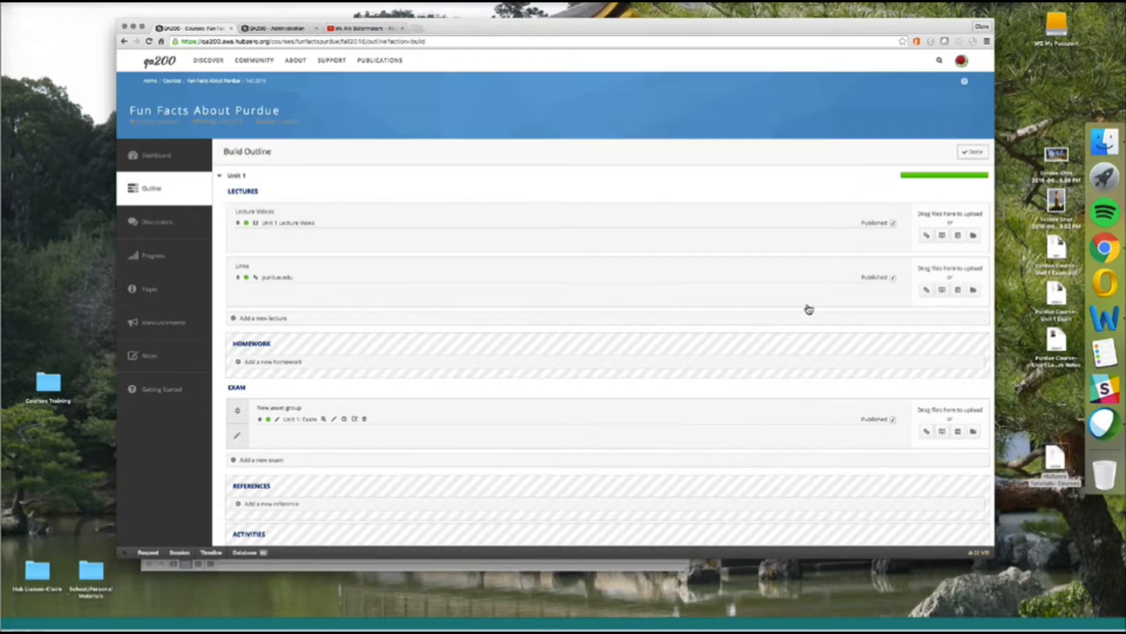
Finish Build Outline with Done and go to the course's empty Discussions forum.
{"action": "left_click", "coordinate": [973, 153]}
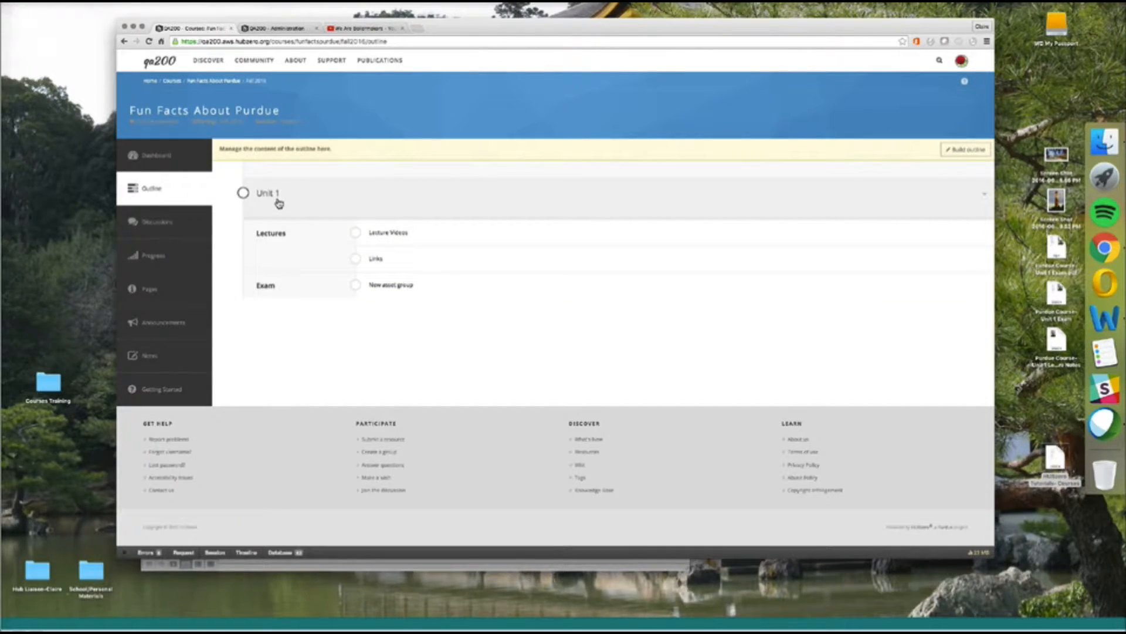
{"action": "left_click", "coordinate": [199, 233]}
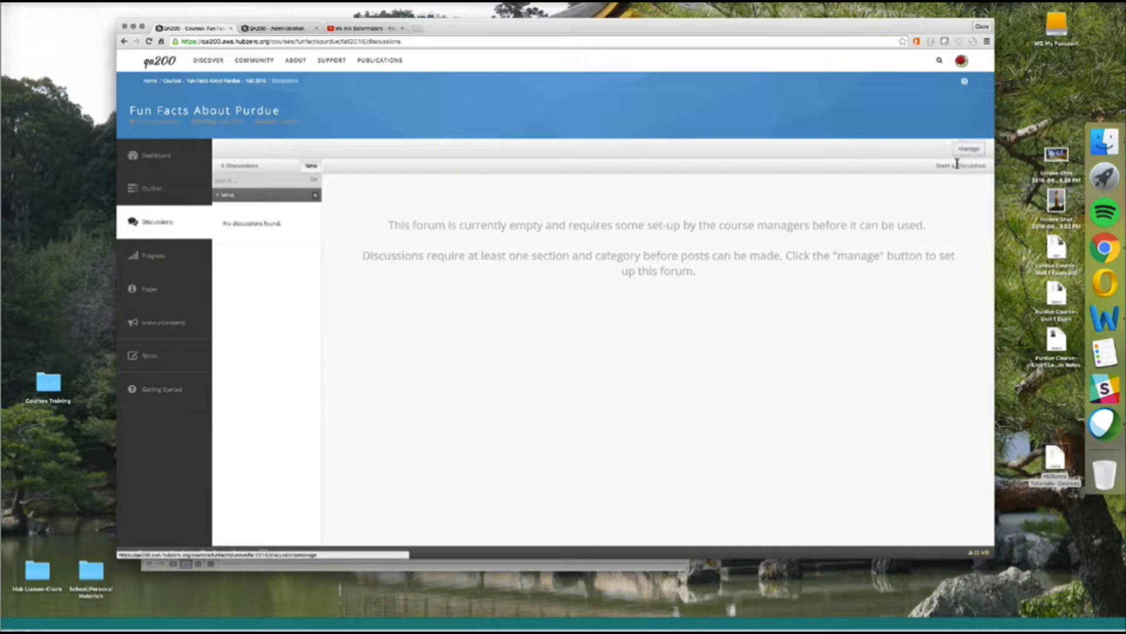
Create a 'Q & A' forum section and start a new category inside it.
{"action": "left_click", "coordinate": [969, 150]}
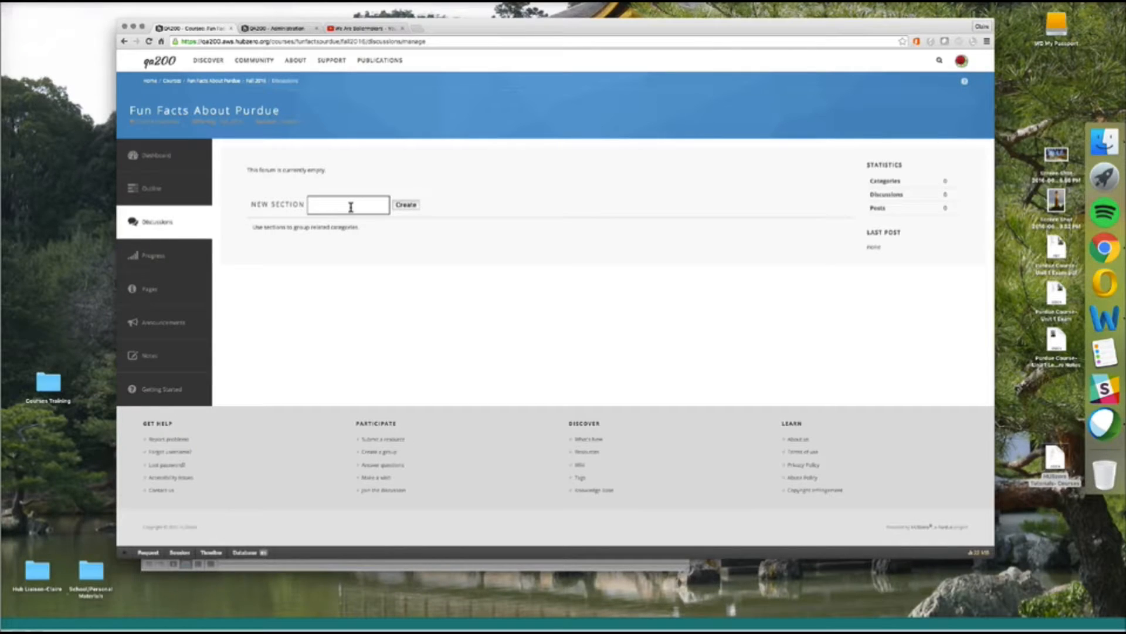
{"action": "type", "text": "Q&A"}
{"action": "left_click", "coordinate": [406, 205]}
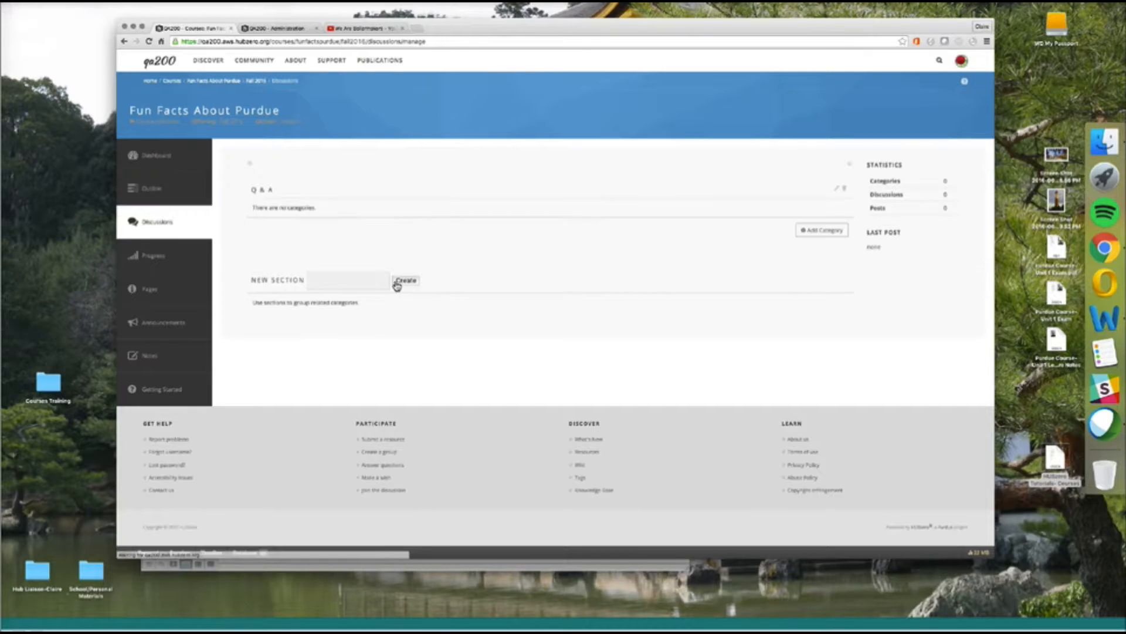
{"action": "left_click", "coordinate": [833, 234]}
{"action": "left_click", "coordinate": [364, 237]}
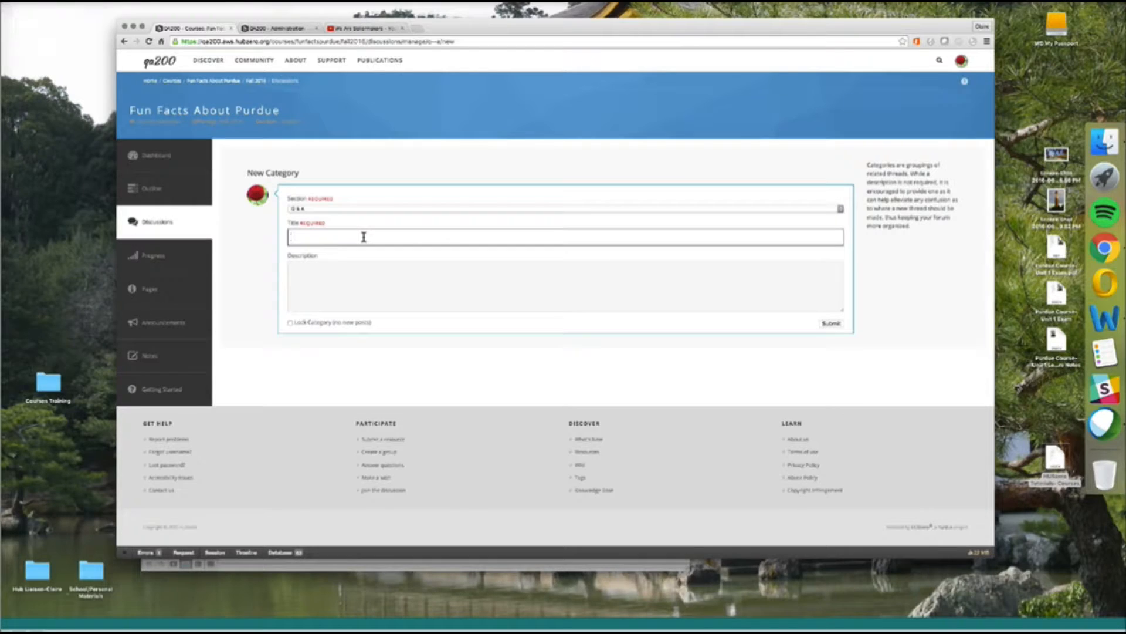
Submit unlocked category 'Q & A about Purdue Pete', described 'Ask your questions here about Purdue Pete.'.
{"action": "type", "text": "Purdue"}
{"action": "type", "text": " Pets"}
{"action": "left_click", "coordinate": [294, 236]}
{"action": "type", "text": "WH"}
{"action": "key", "text": "BackSpace"}
{"action": "type", "text": "& A about"}
{"action": "left_click", "coordinate": [366, 280]}
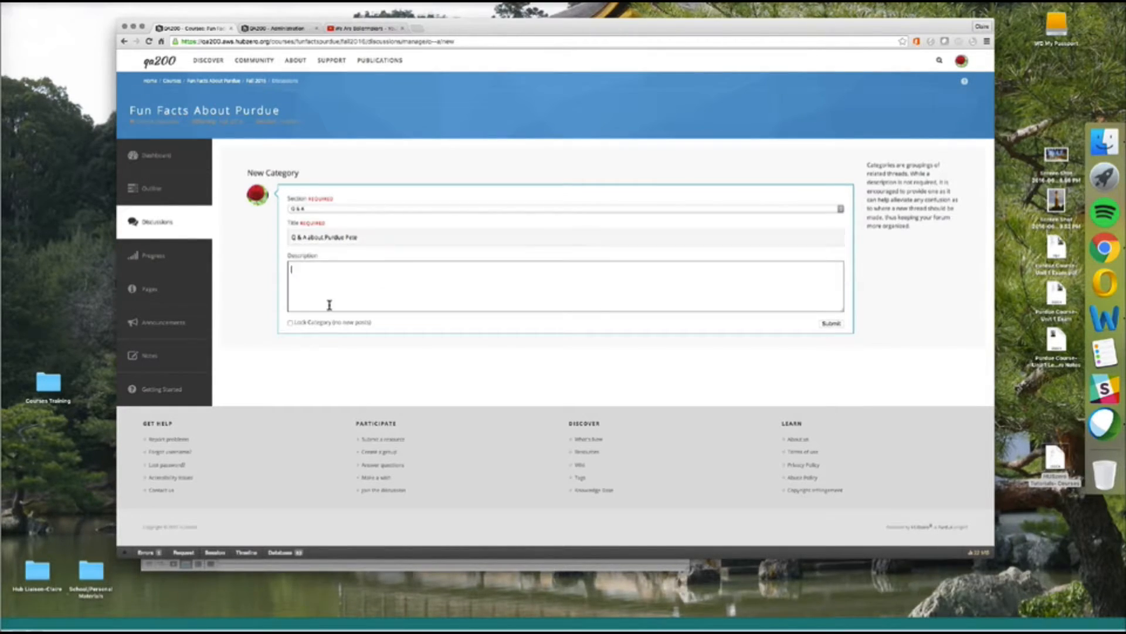
{"action": "type", "text": "Ask your questions"}
{"action": "type", "text": "ns here about Purdue Pete."}
{"action": "left_click", "coordinate": [311, 326]}
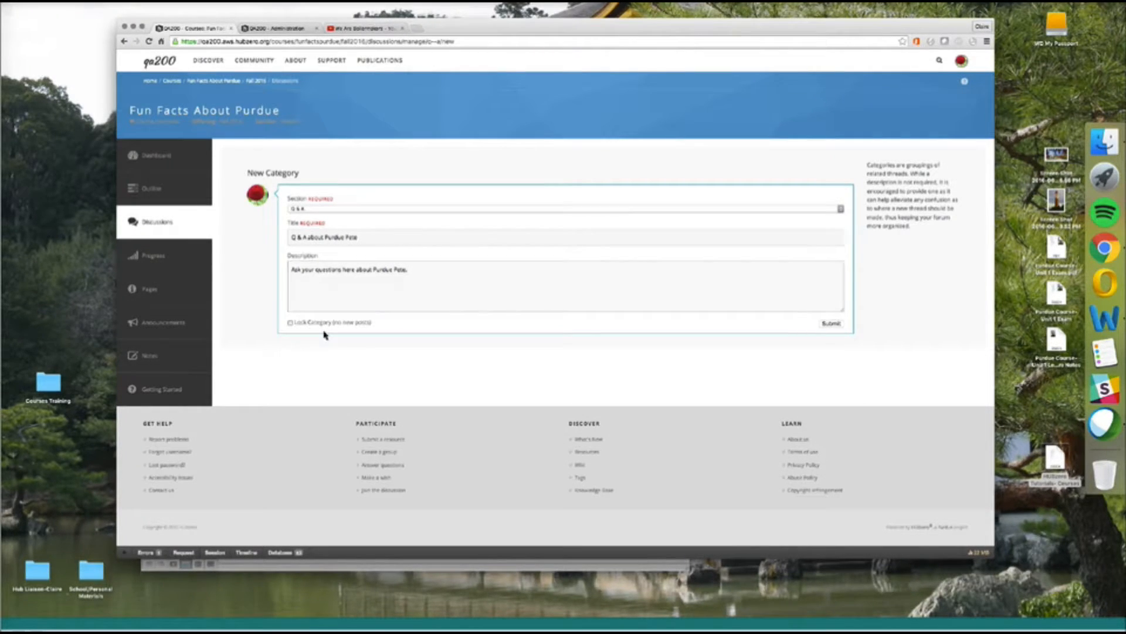
{"action": "left_click", "coordinate": [325, 326]}
{"action": "left_click", "coordinate": [832, 324]}
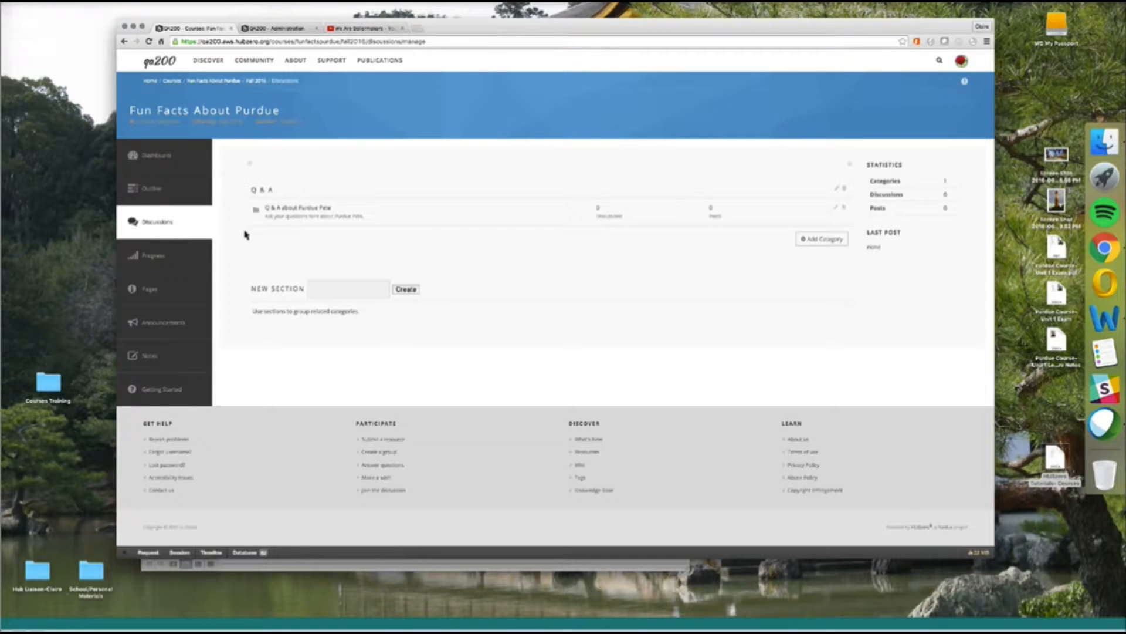
On the course Progress page, view the Unit 1: Exam results summary, then the per-student gradebook.
{"action": "left_click", "coordinate": [191, 264]}
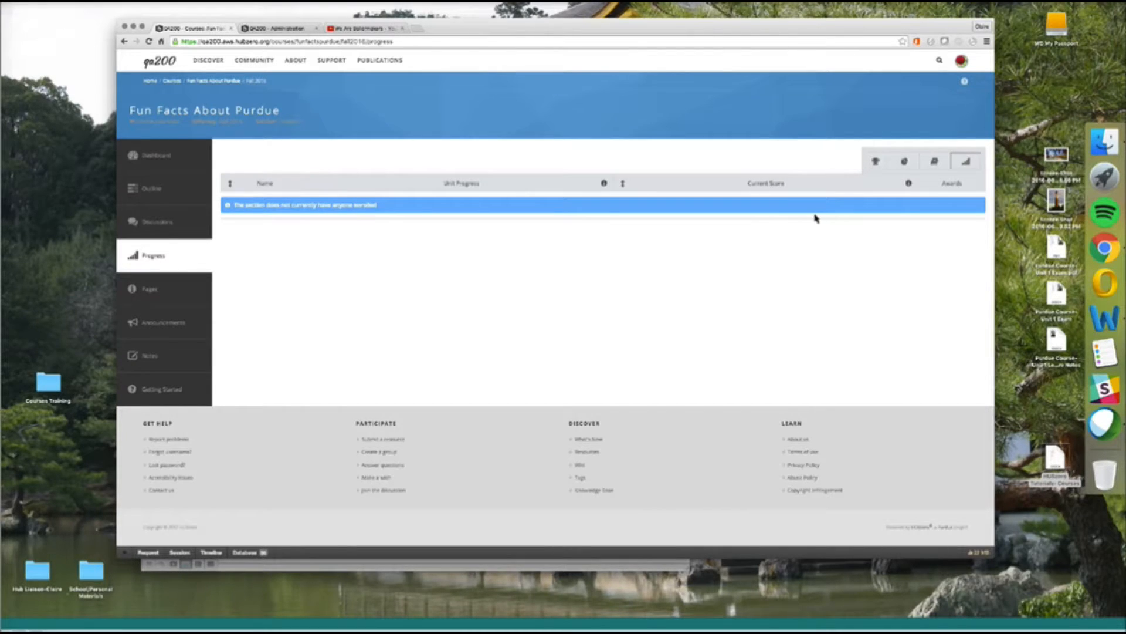
{"action": "left_click", "coordinate": [907, 163]}
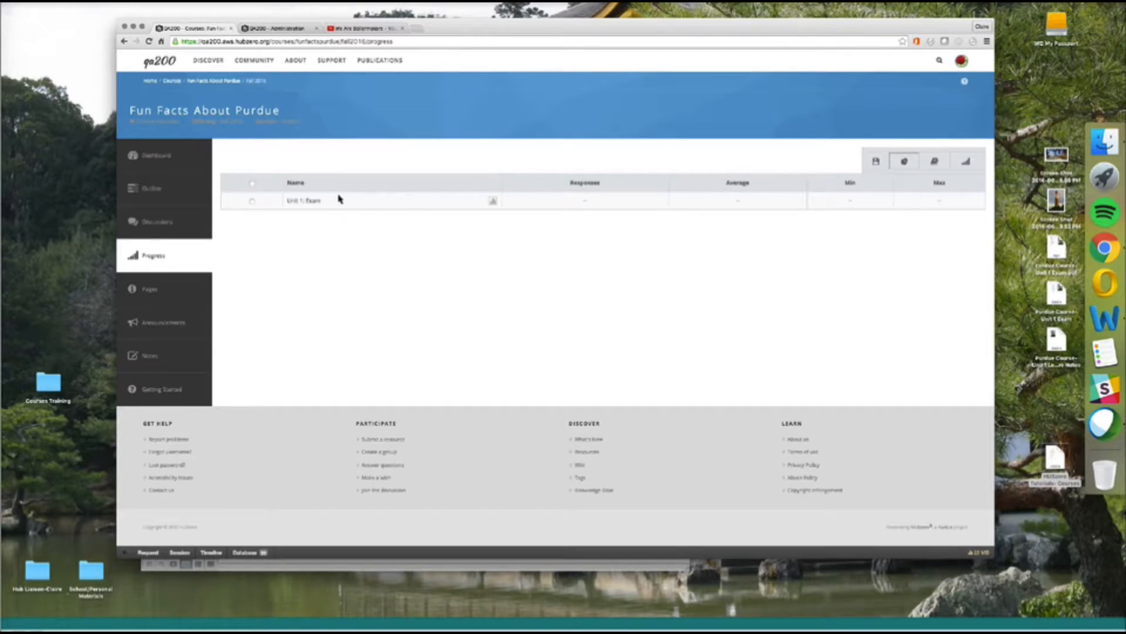
{"action": "left_click", "coordinate": [936, 165]}
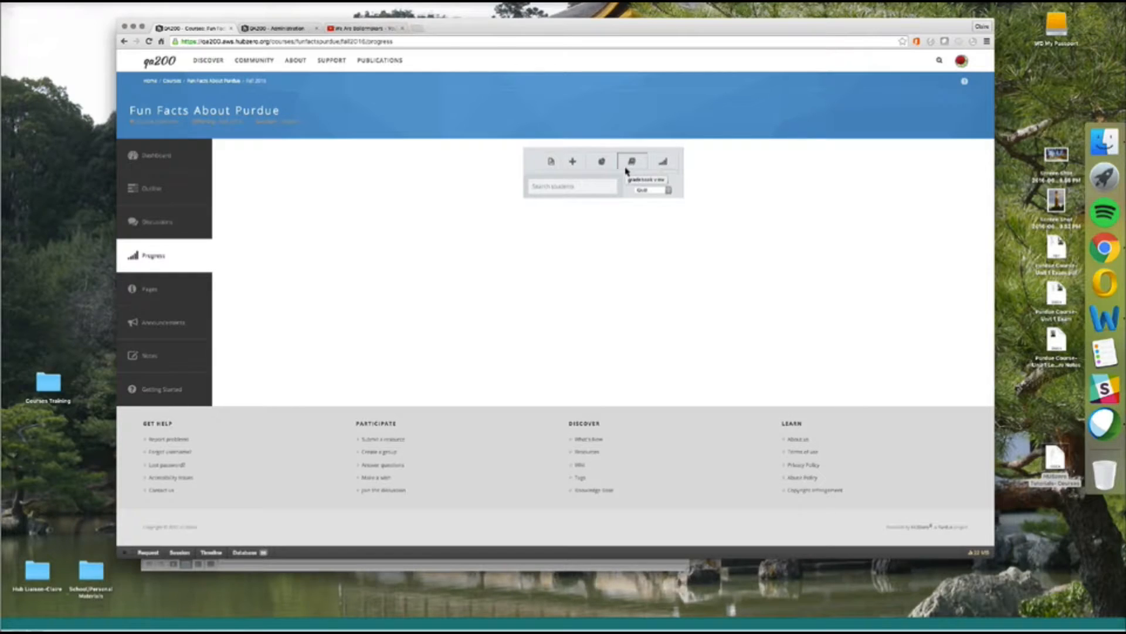
Open the course outline and check where the Links item points.
{"action": "left_click", "coordinate": [183, 189]}
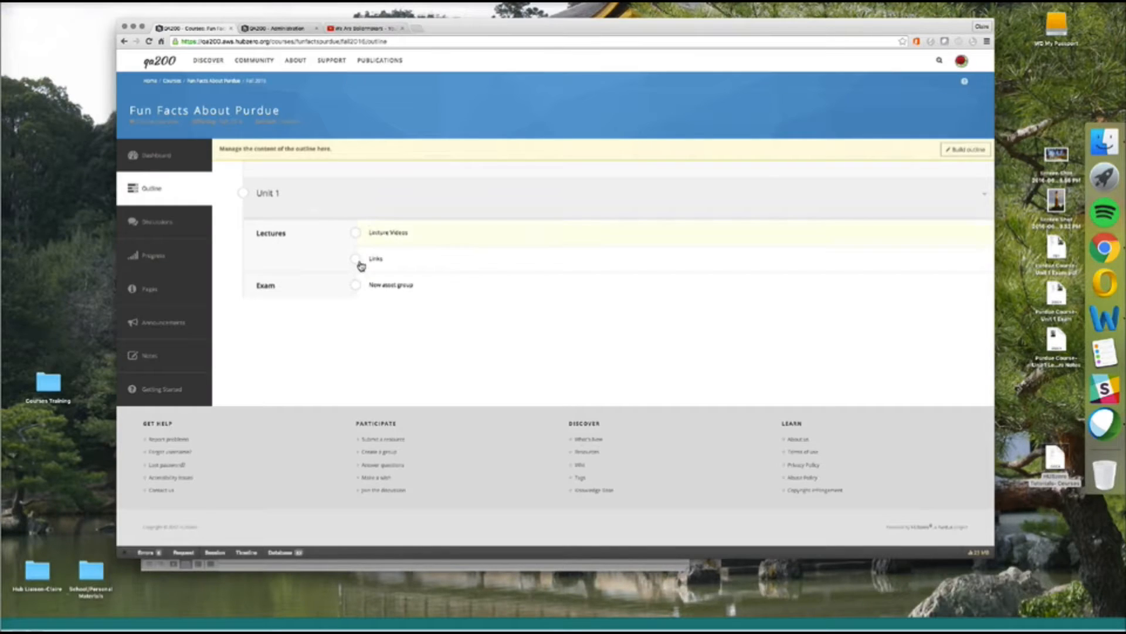
{"action": "left_click", "coordinate": [377, 259]}
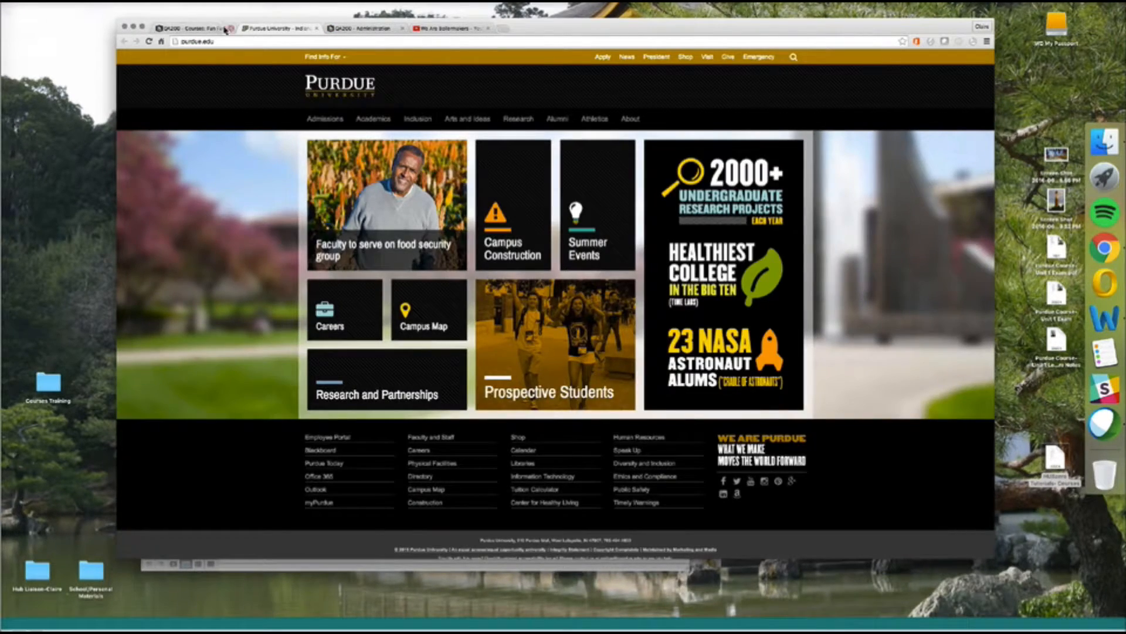
{"action": "left_click", "coordinate": [208, 28]}
In the outline builder, expand Unit 1 to show its videos, link and exam, checking the Word instructions.
{"action": "left_click", "coordinate": [967, 150]}
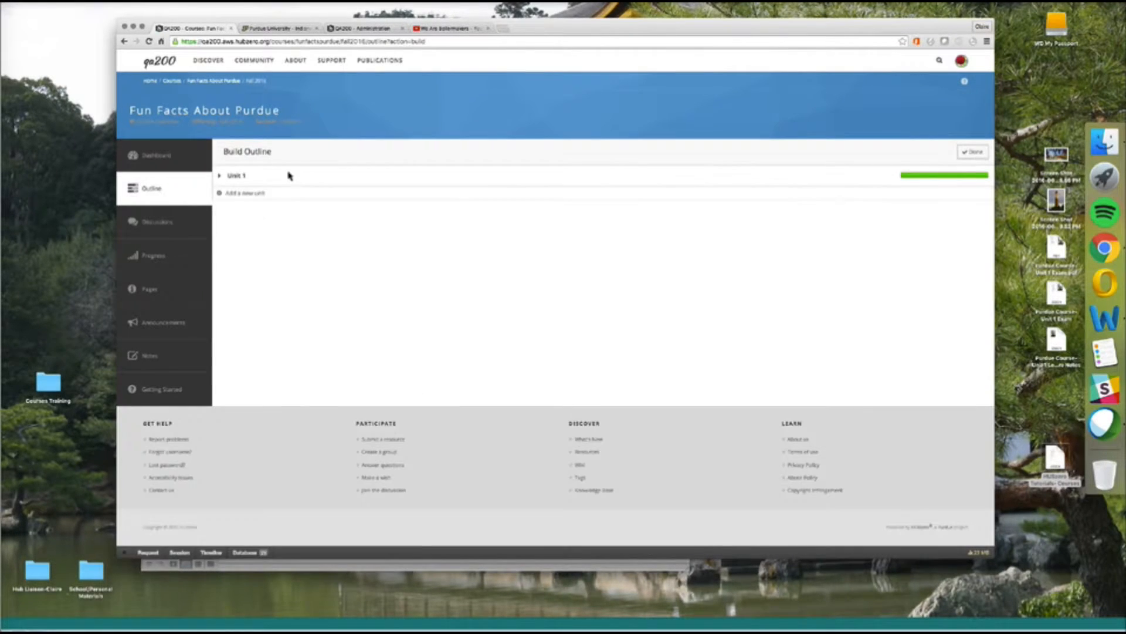
{"action": "left_click", "coordinate": [222, 178]}
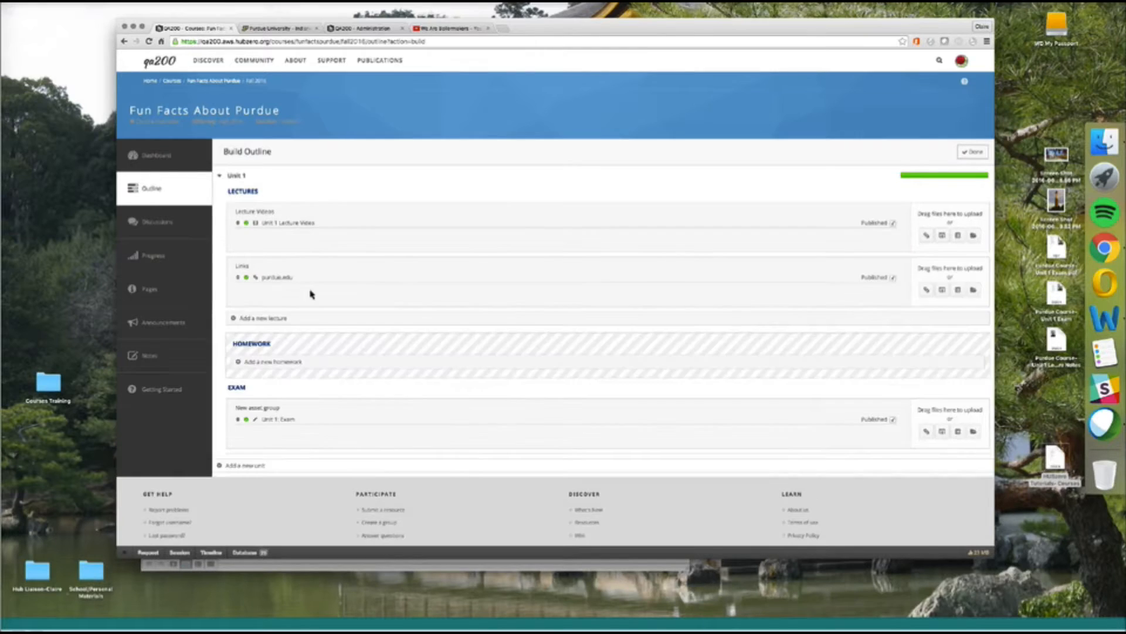
{"action": "scroll", "coordinate": [294, 183], "scroll_direction": "down", "scroll_amount": 4}
{"action": "mouse_move", "coordinate": [293, 170]}
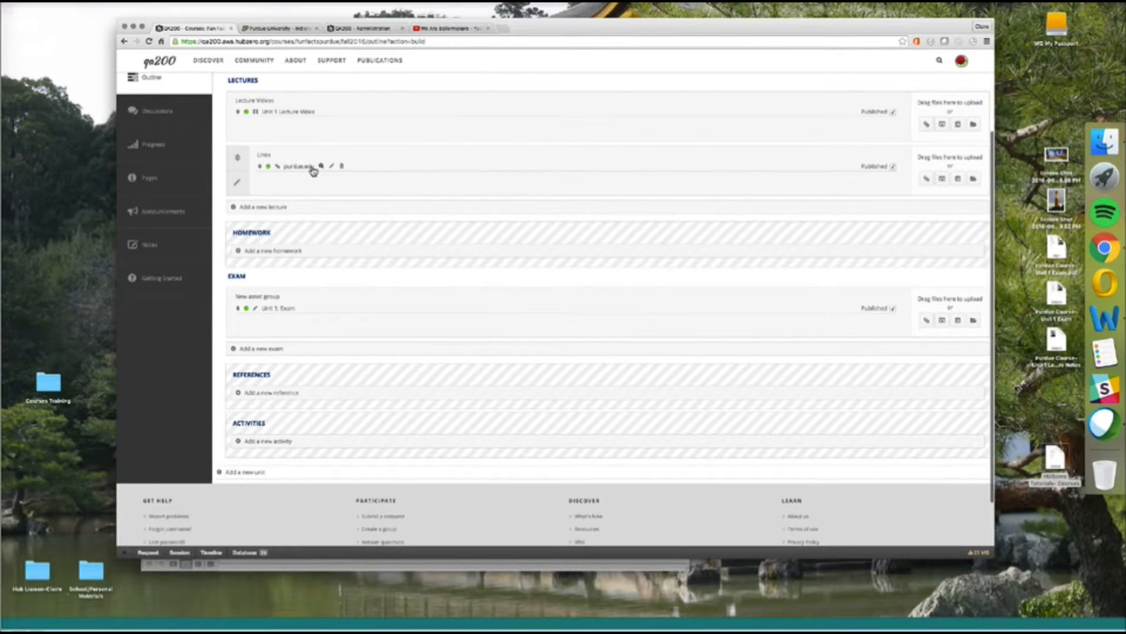
{"action": "left_click", "coordinate": [347, 567]}
{"action": "left_click", "coordinate": [784, 186]}
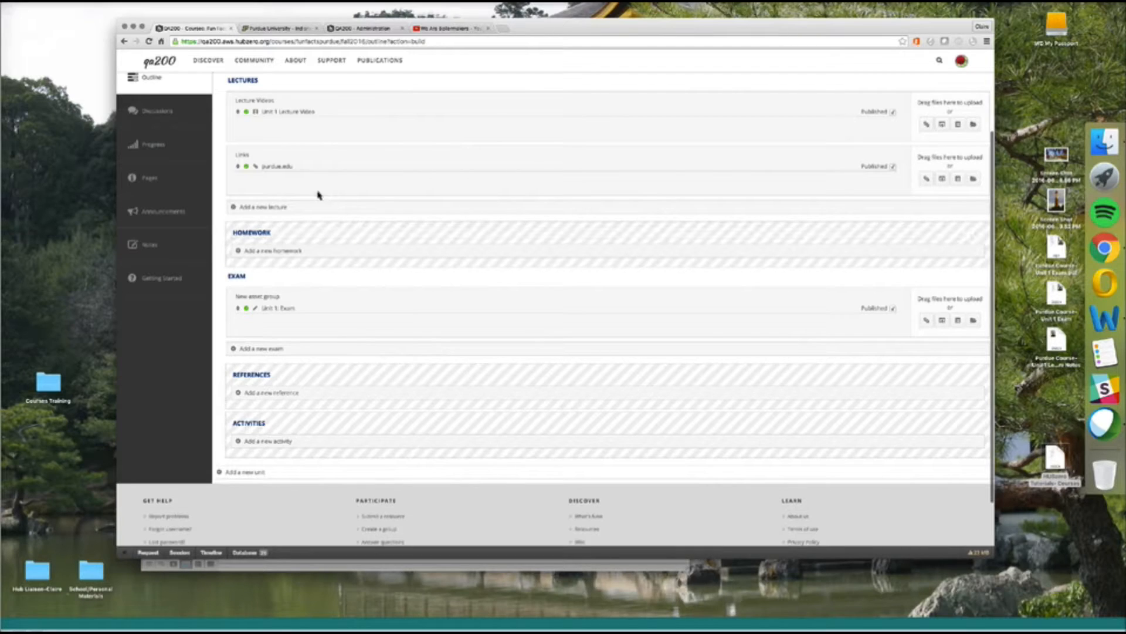
{"action": "mouse_move", "coordinate": [338, 175]}
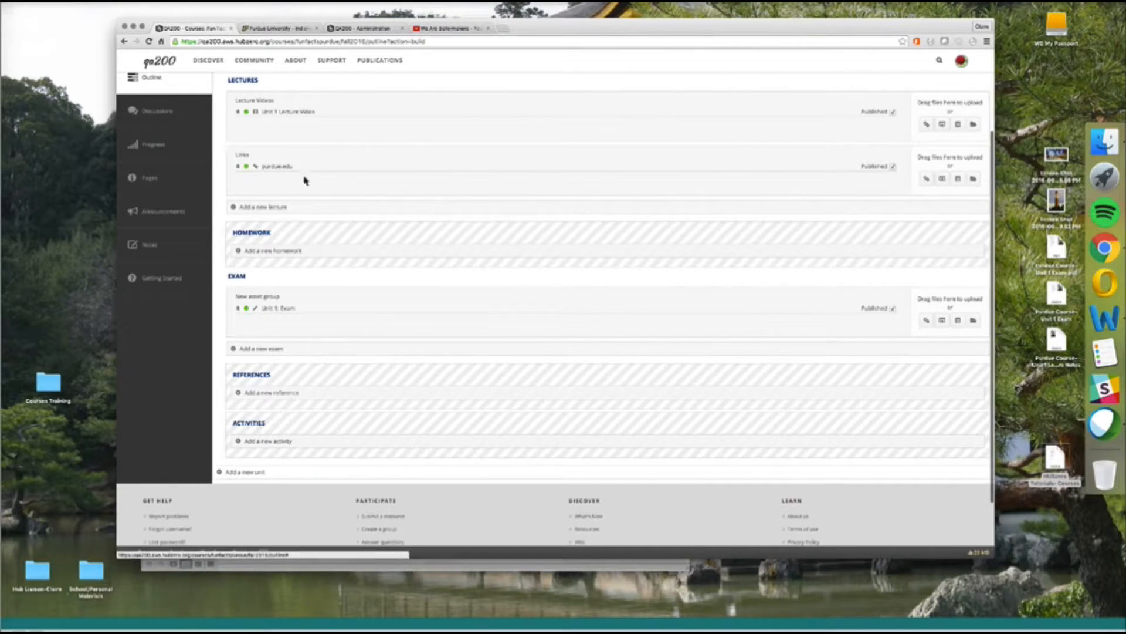
Retitle the purdue.edu link 'Purdue Link: Click this link to access the Purdue Home page' and submit.
{"action": "left_click", "coordinate": [333, 167]}
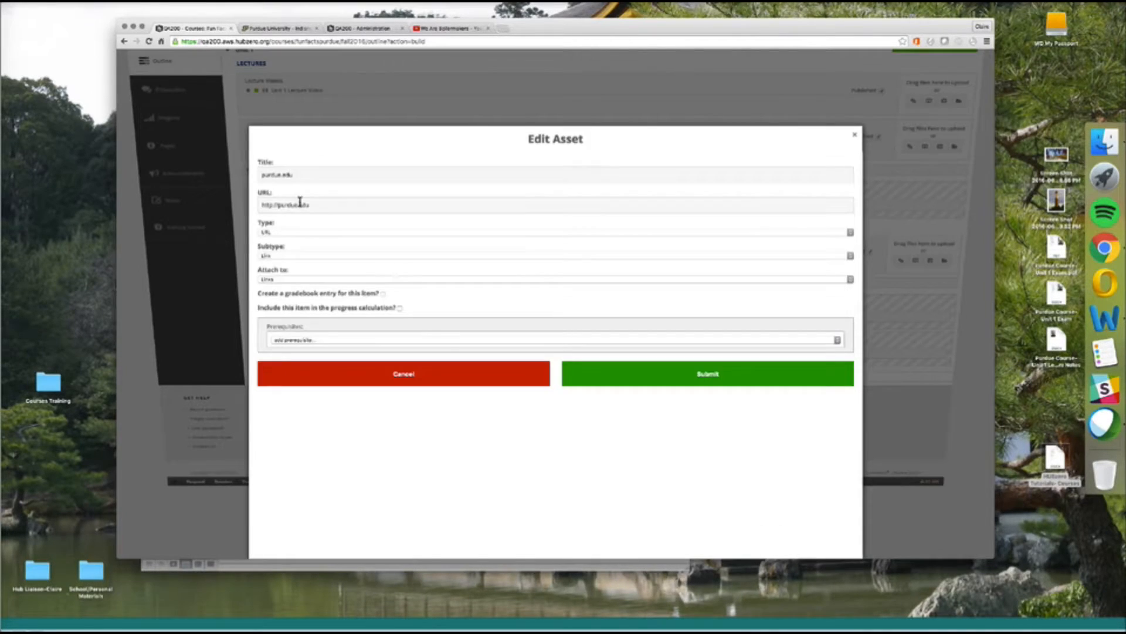
{"action": "left_click_drag", "start_coordinate": [308, 175], "coordinate": [234, 174]}
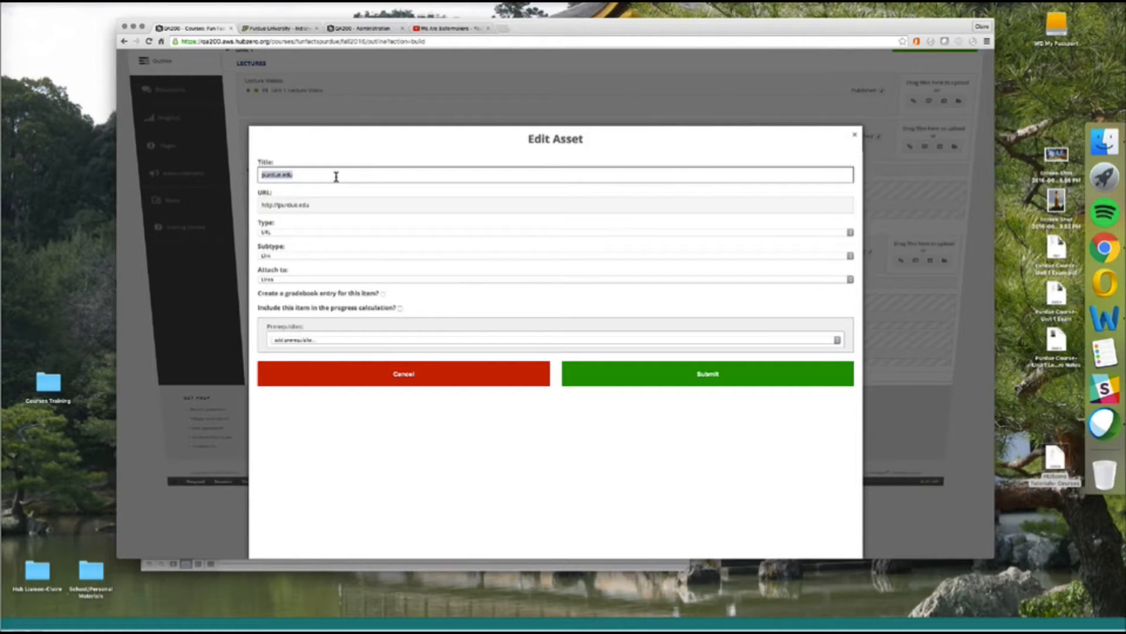
{"action": "type", "text": "Purdue Link: Click this link to access the pu"}
{"action": "key", "text": "BackSpace"}
{"action": "key", "text": "BackSpace"}
{"action": "type", "text": "Purdue Pa"}
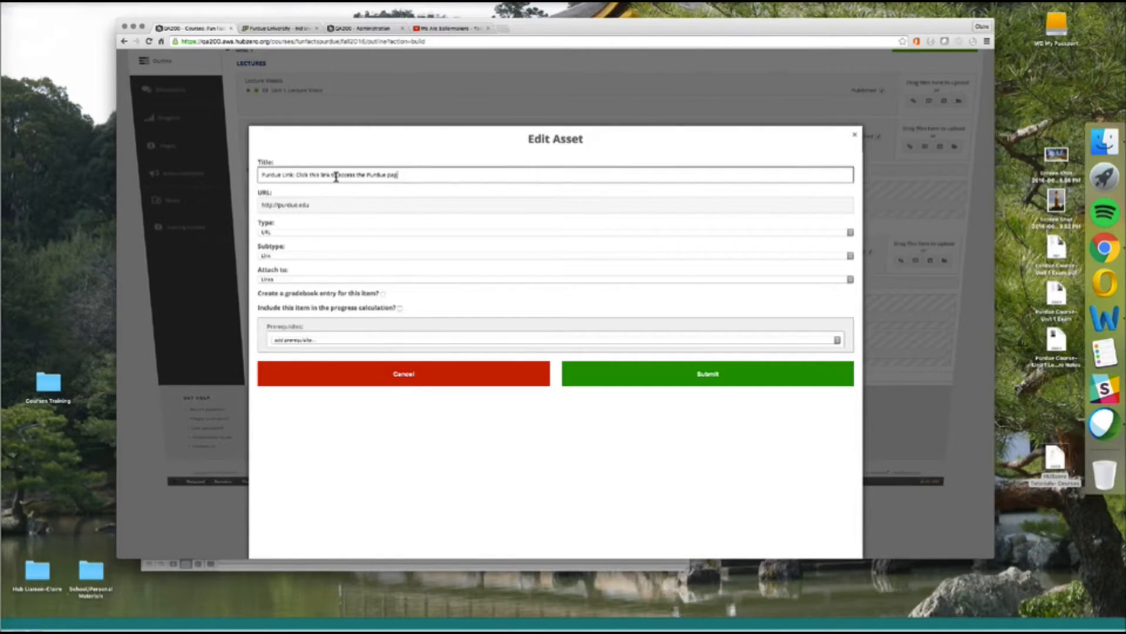
{"action": "key", "text": "BackSpace"}
{"action": "type", "text": "ome page"}
{"action": "left_click", "coordinate": [669, 382]}
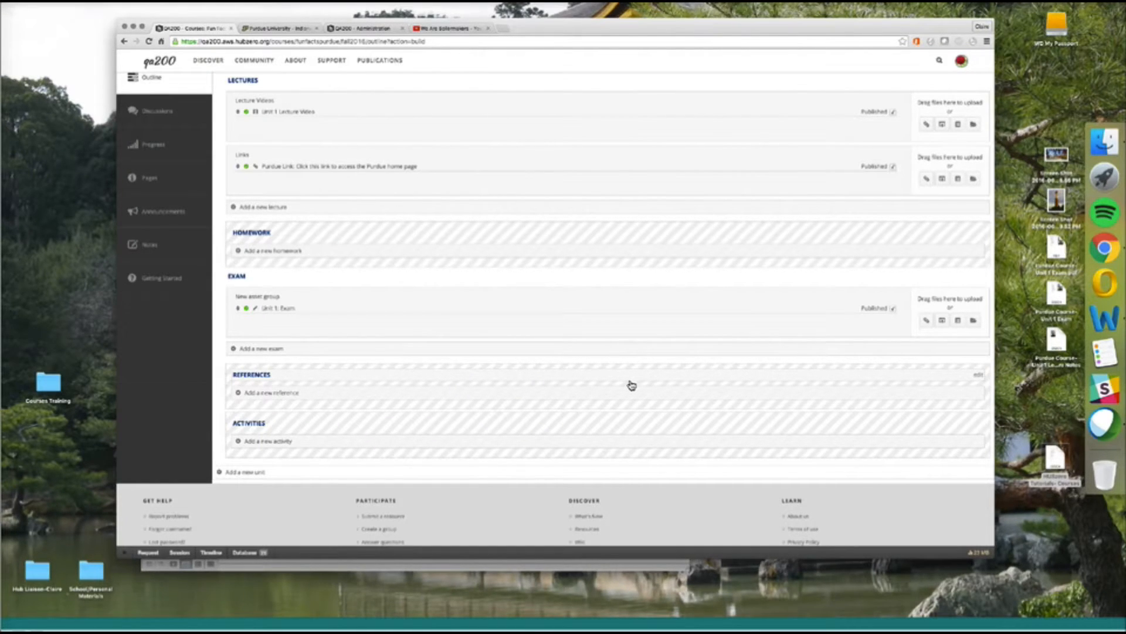
Return to the browser and open the course's Pages section, which has no pages yet.
{"action": "left_click", "coordinate": [682, 29]}
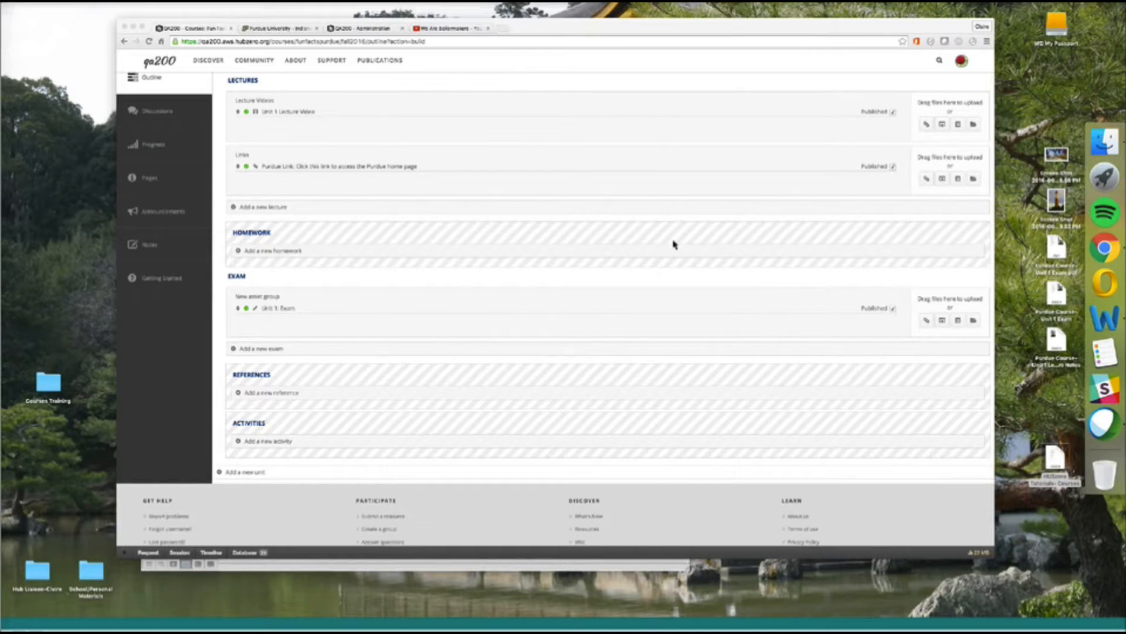
{"action": "scroll", "coordinate": [555, 231], "scroll_direction": "up", "scroll_amount": 3}
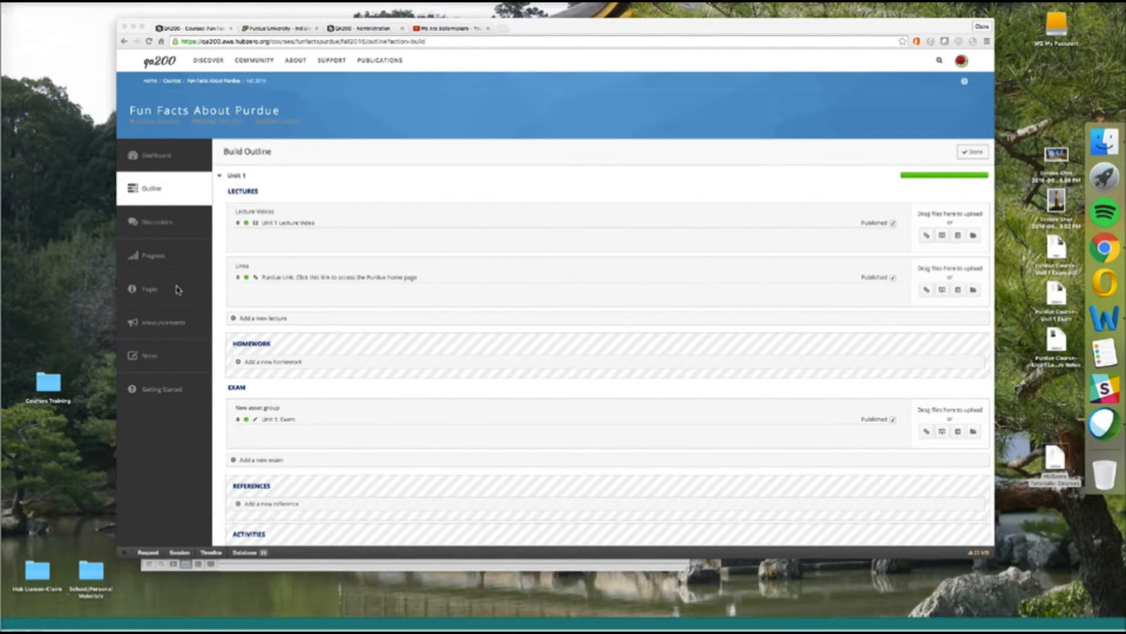
{"action": "left_click", "coordinate": [149, 303]}
Go from the course Pages section to its Announcements page, currently showing no results.
{"action": "left_click", "coordinate": [148, 302]}
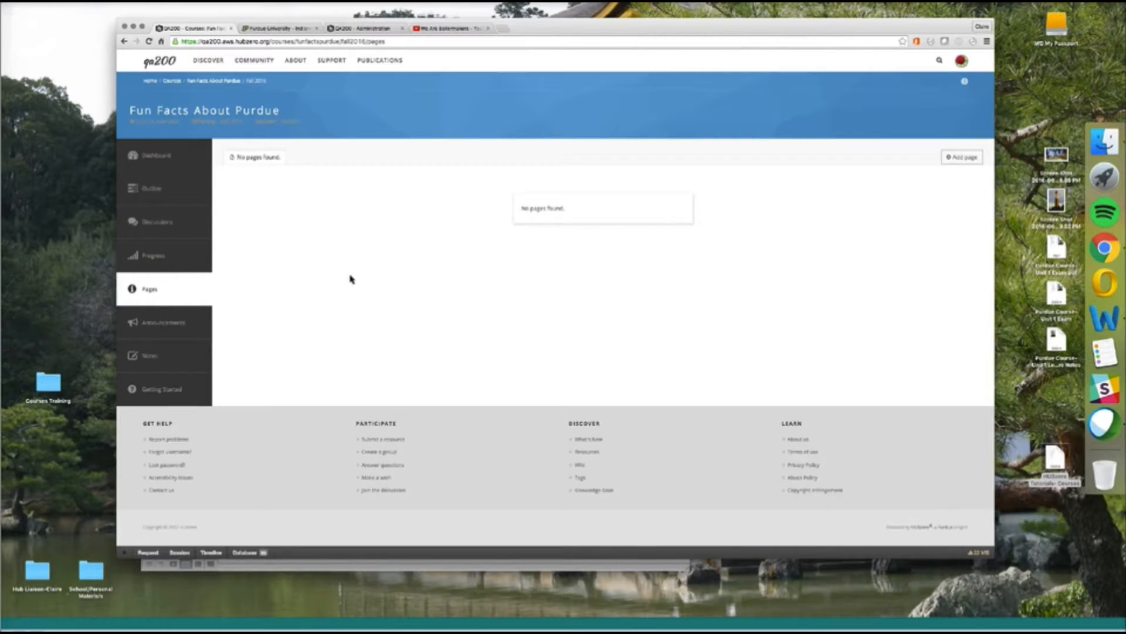
{"action": "left_click", "coordinate": [144, 334]}
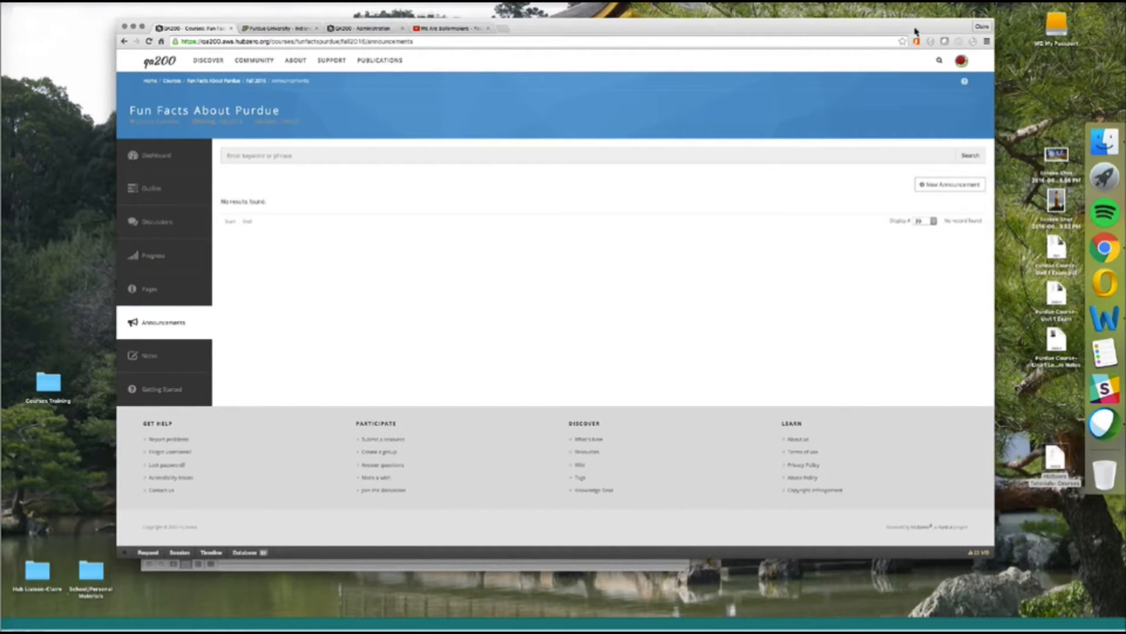
{"action": "left_click_drag", "start_coordinate": [914, 30], "coordinate": [794, 38]}
Start a new announcement reading 'View the syllabus in the Pages tab'.
{"action": "left_click", "coordinate": [830, 193]}
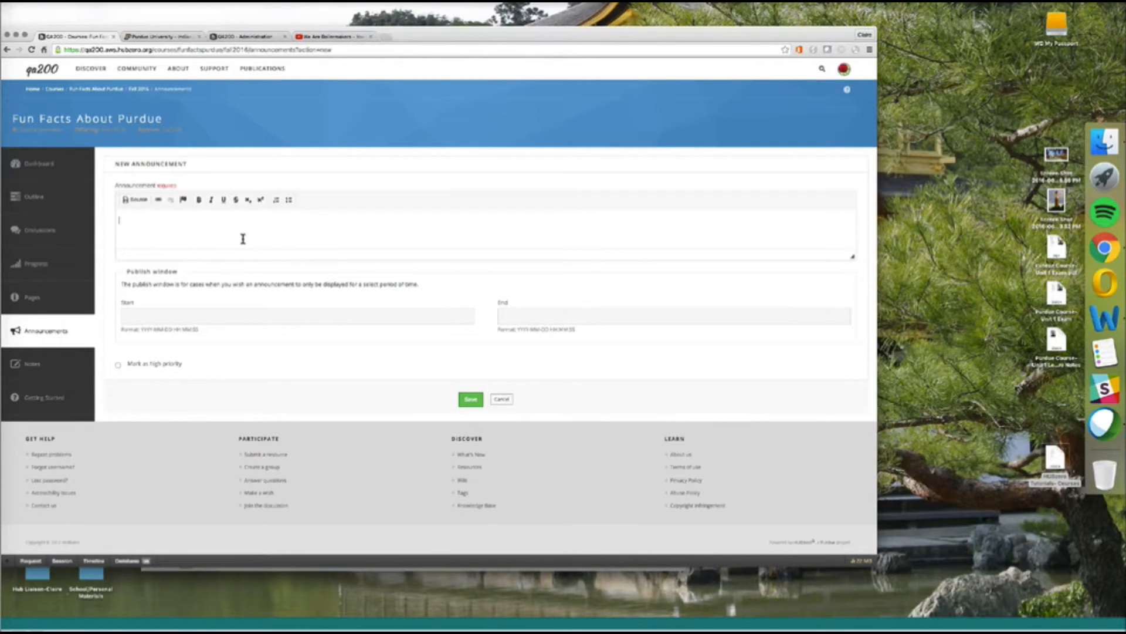
{"action": "type", "text": "View thi"}
{"action": "type", "text": " s"}
{"action": "type", "text": "u"}
{"action": "type", "text": "yllabus"}
{"action": "type", "text": "in Page"}
{"action": "key", "text": "BackSpace"}
{"action": "key", "text": "BackSpace"}
{"action": "key", "text": "BackSpace"}
{"action": "key", "text": "BackSpace"}
{"action": "key", "text": "BackSpace"}
{"action": "type", "text": "the Pages Tab"}
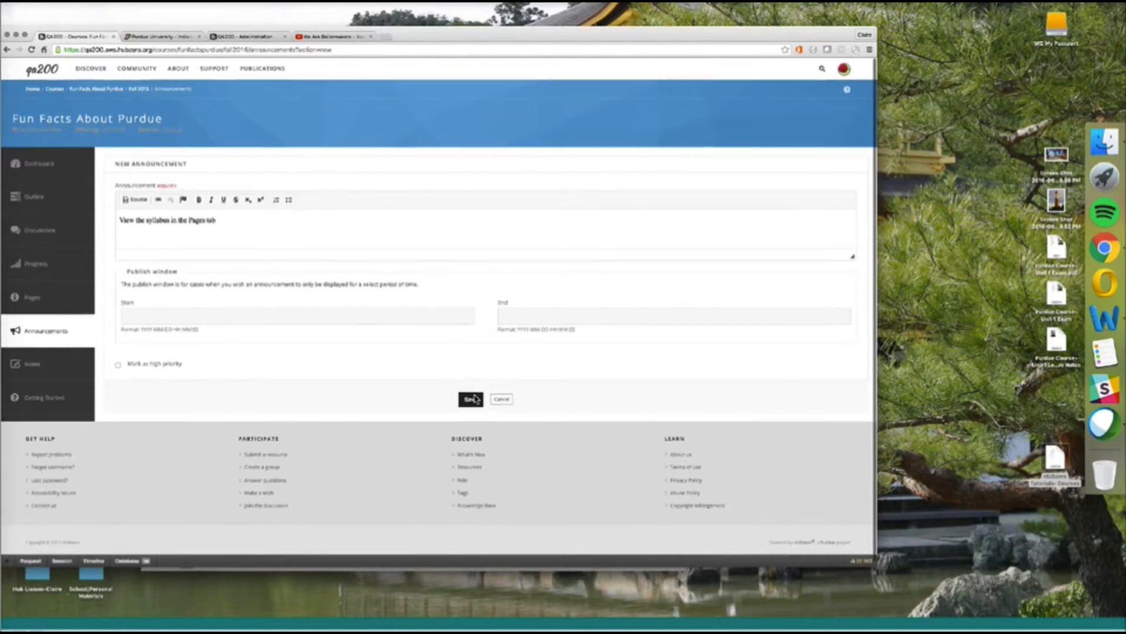
Schedule the announcement from June 2 to June 9, 2016, mark it high priority, and save.
{"action": "left_click", "coordinate": [283, 311]}
{"action": "left_click", "coordinate": [192, 362]}
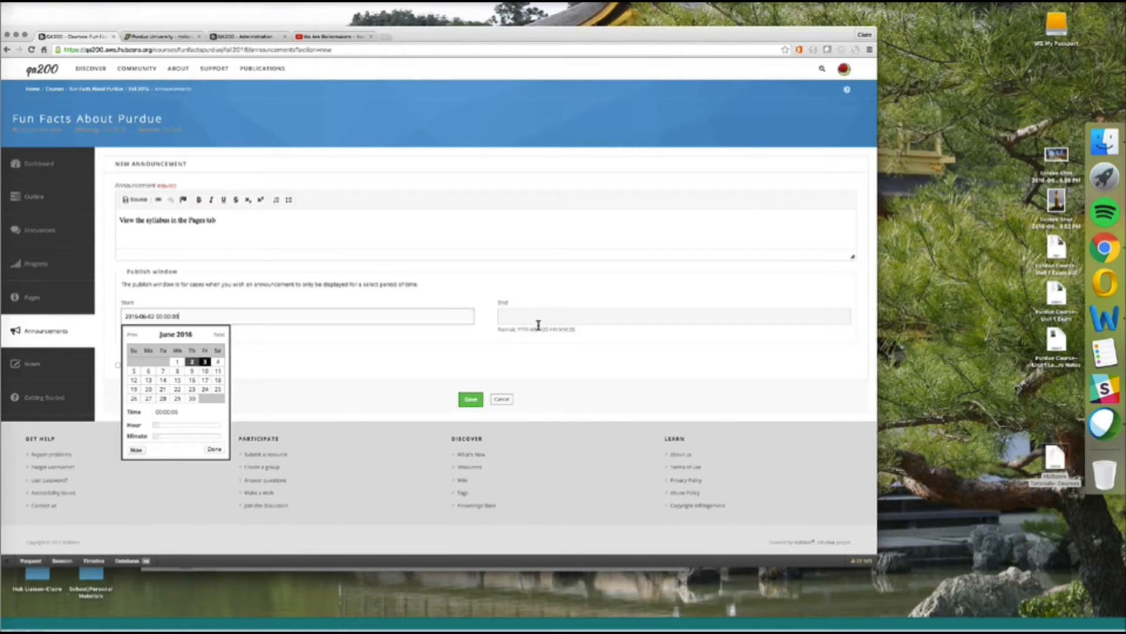
{"action": "left_click", "coordinate": [566, 318]}
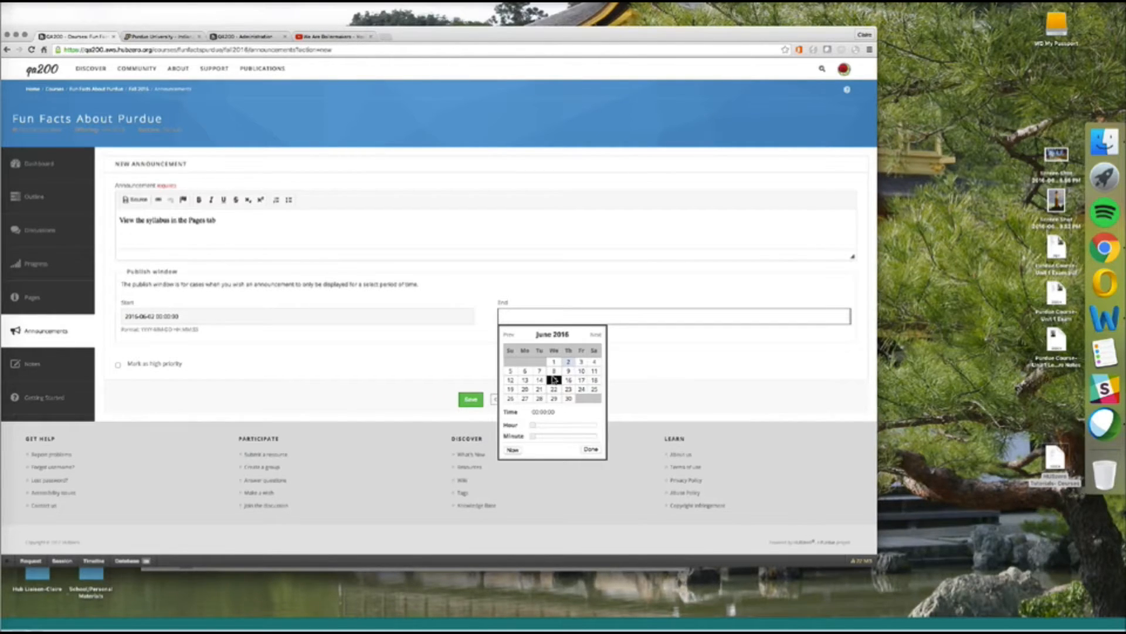
{"action": "left_click", "coordinate": [567, 372]}
{"action": "left_click", "coordinate": [473, 368]}
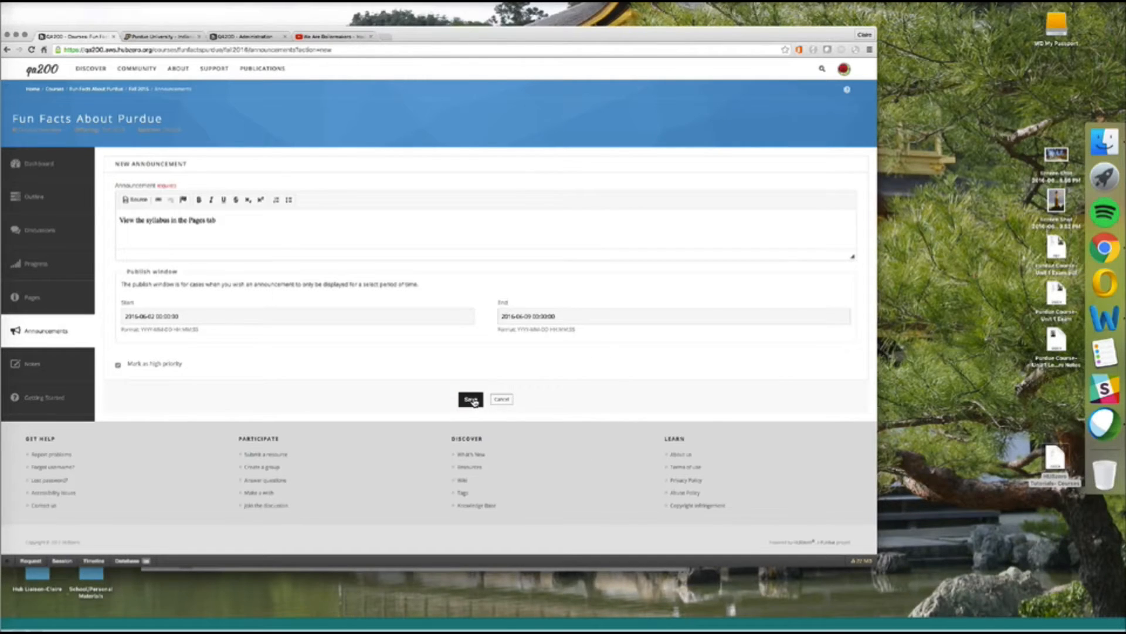
{"action": "left_click", "coordinate": [477, 401]}
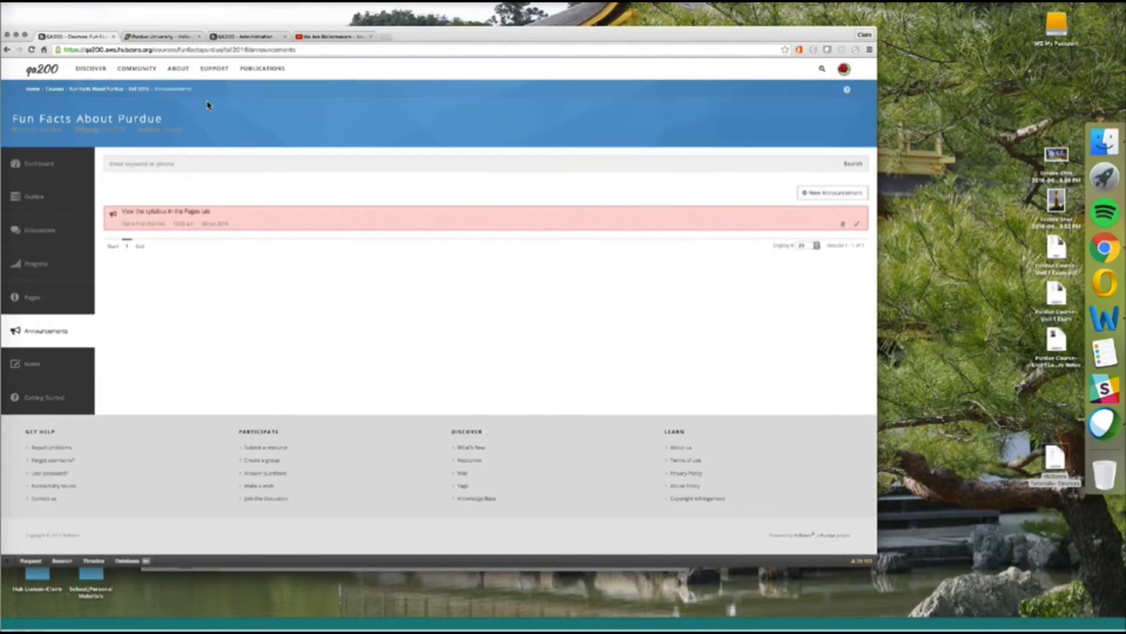
Check the course outline and empty Pages section, confirming the announcement banner above Unit 1.
{"action": "left_click_drag", "start_coordinate": [470, 36], "coordinate": [545, 32]}
{"action": "left_click", "coordinate": [113, 203]}
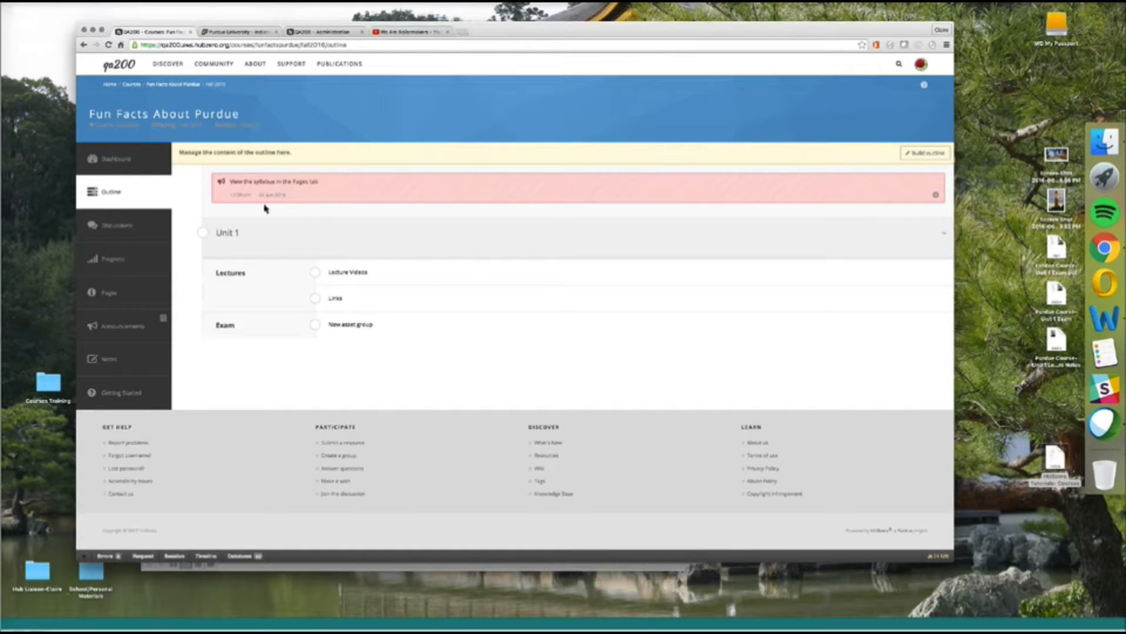
{"action": "left_click", "coordinate": [140, 305]}
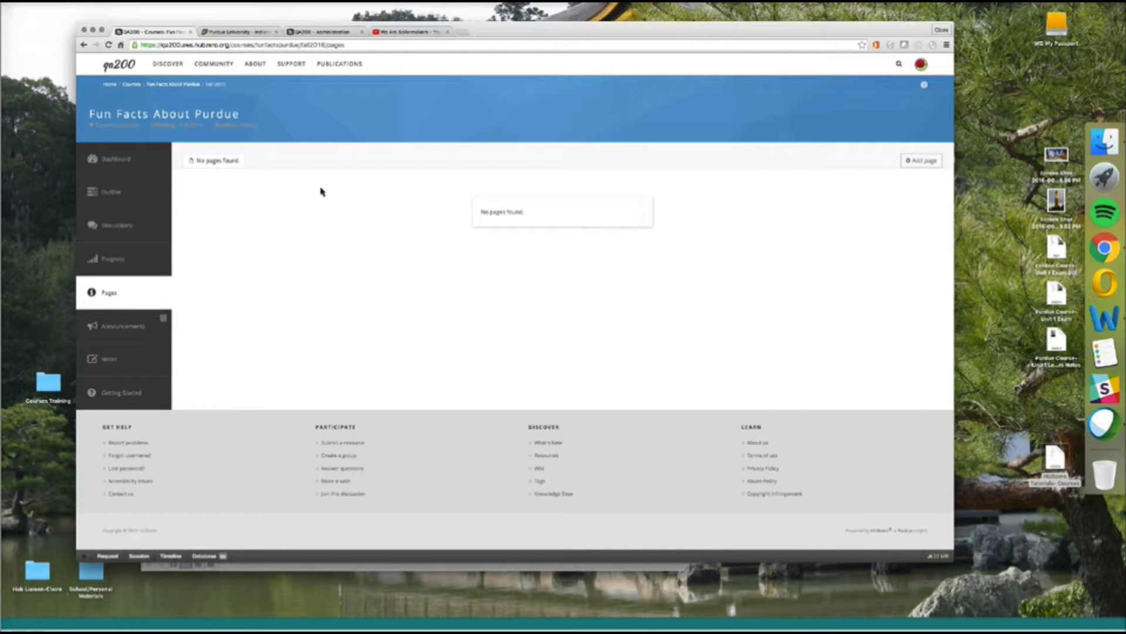
{"action": "left_click", "coordinate": [145, 191]}
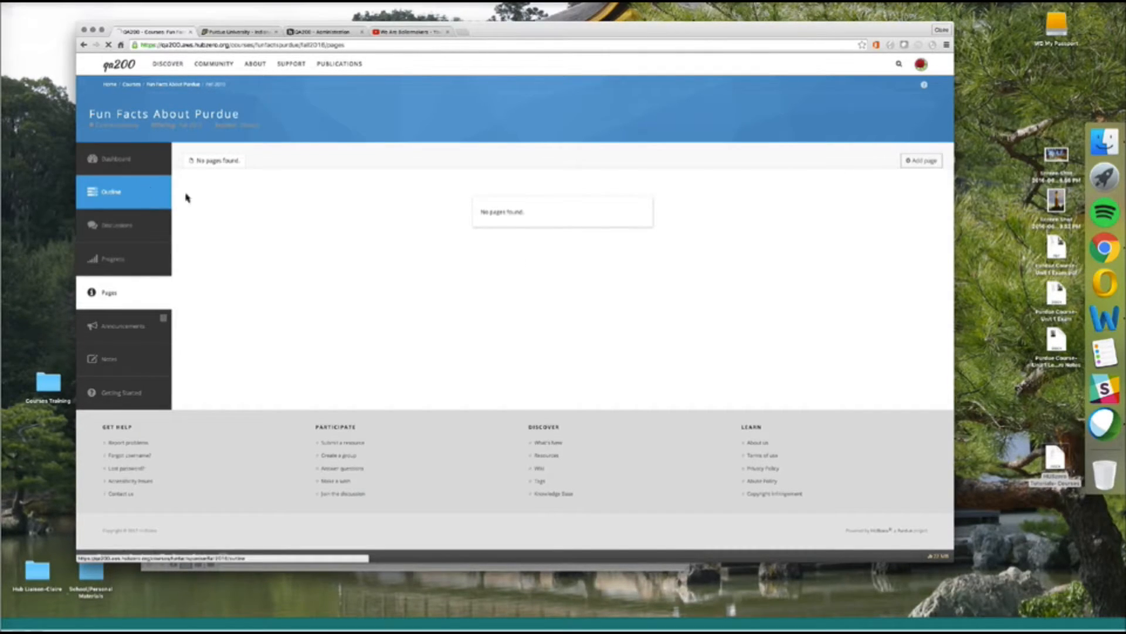
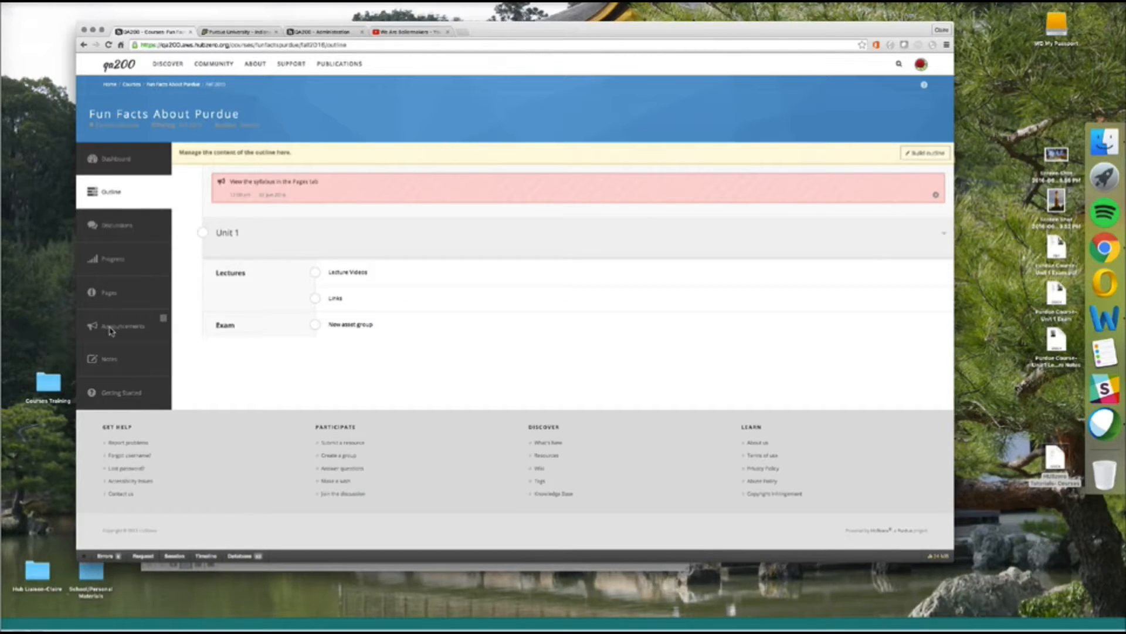
View the course's Notes page with its note-taking instructions, then go back to the hub home page.
{"action": "left_click", "coordinate": [121, 363]}
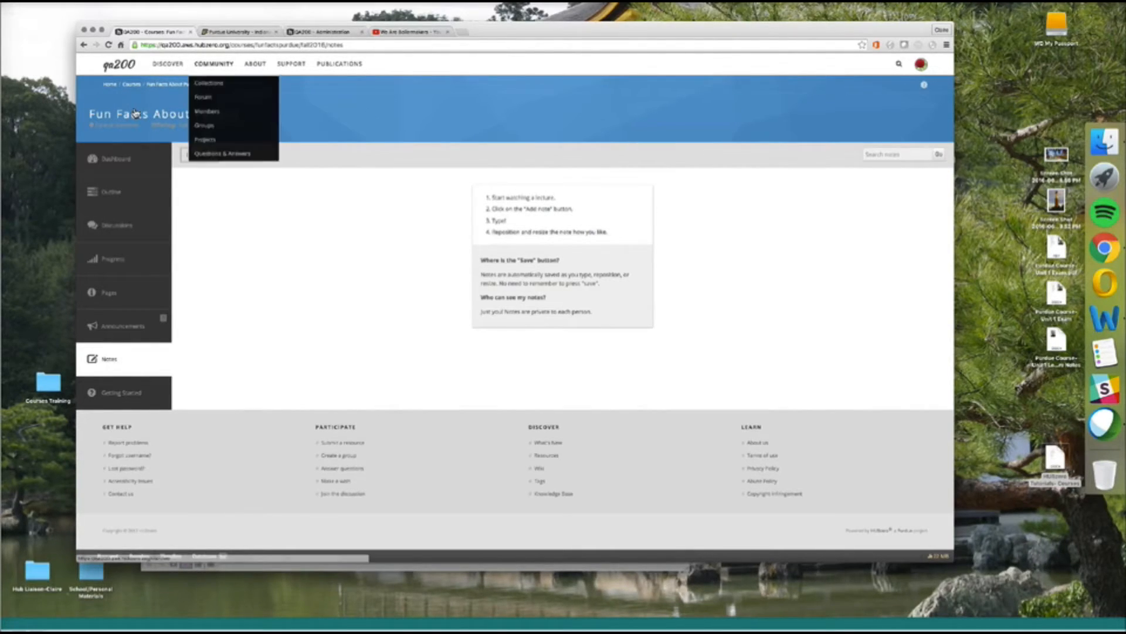
{"action": "left_click", "coordinate": [112, 87]}
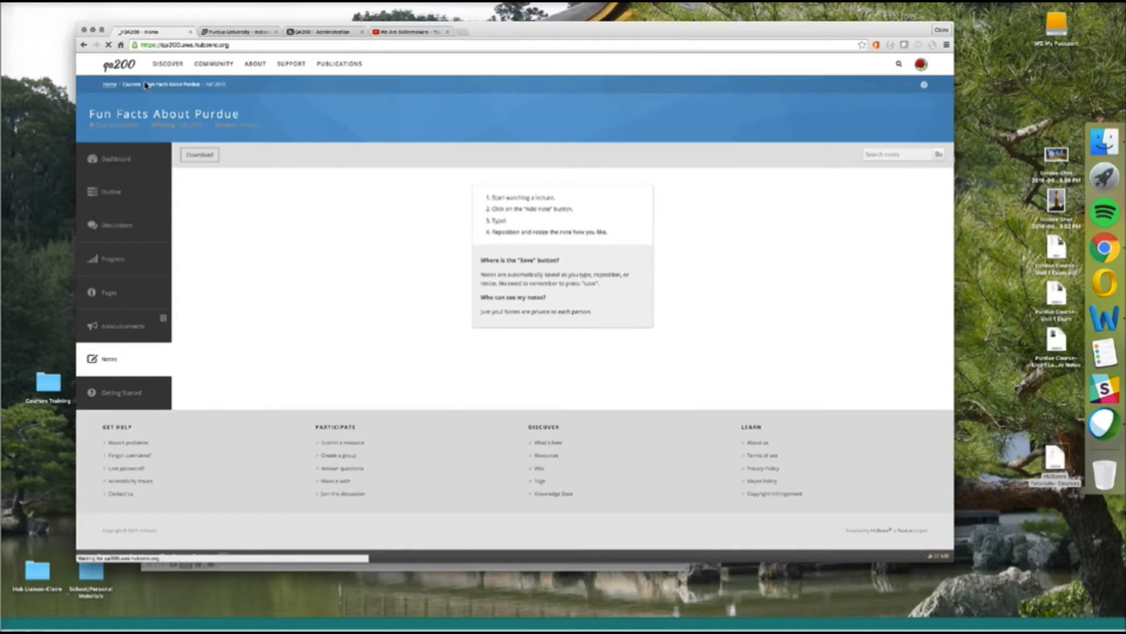
Select the current address to navigate to the qa200 sign-in page.
{"action": "mouse_move", "coordinate": [167, 81]}
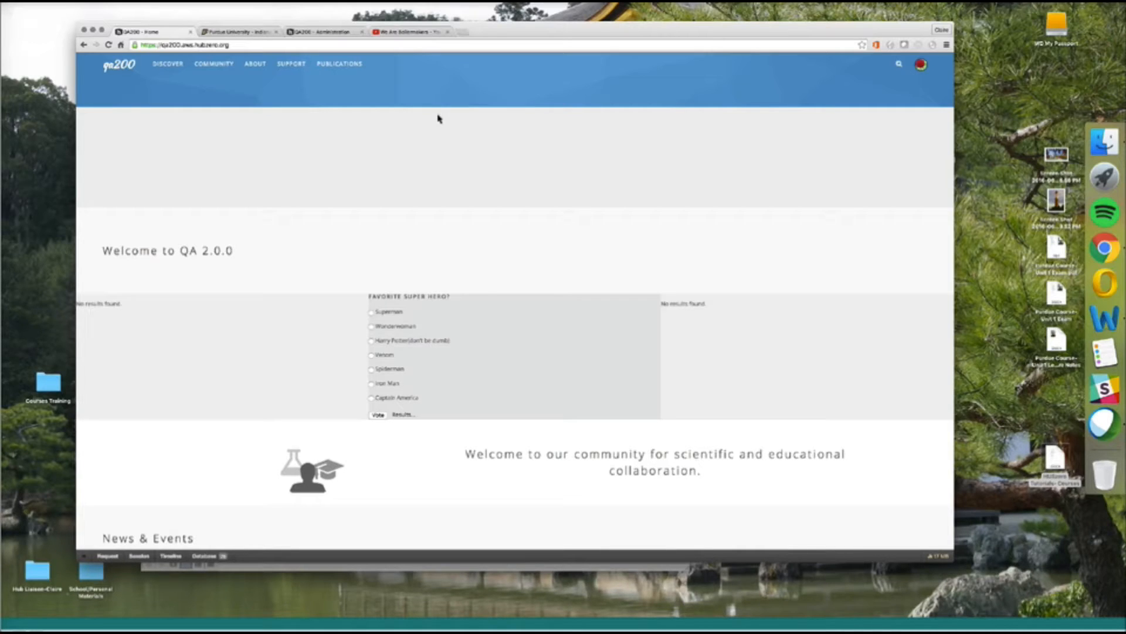
{"action": "left_click", "coordinate": [262, 45]}
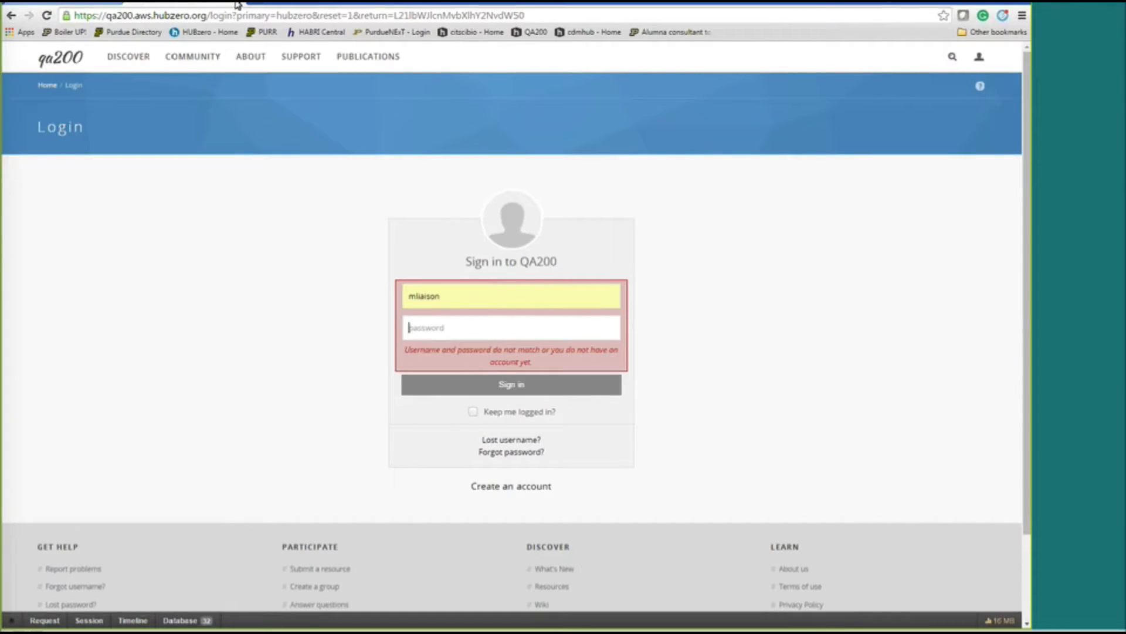
In the maximized browser, open the member's own Courses list showing Claire's Course.
{"action": "left_click", "coordinate": [94, 5]}
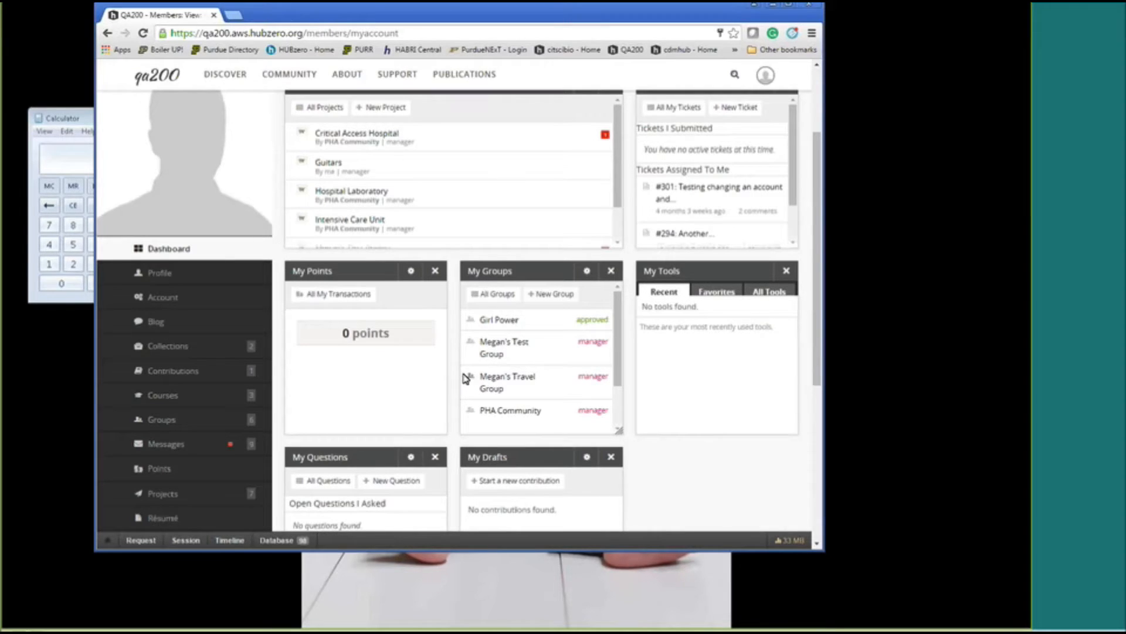
{"action": "left_click", "coordinate": [789, 5]}
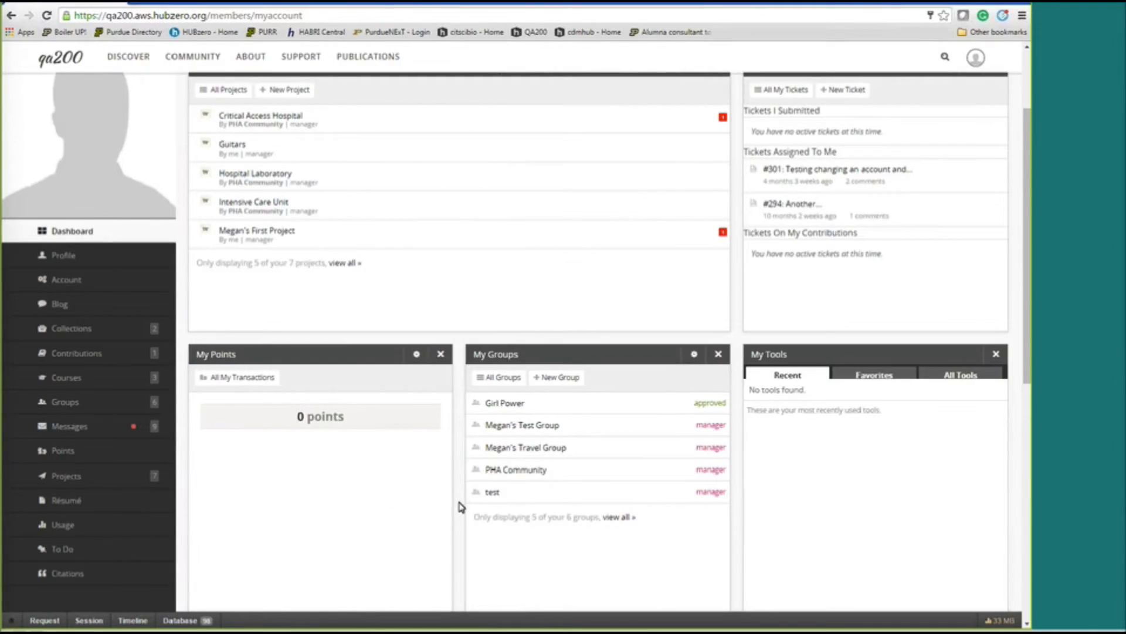
{"action": "left_click", "coordinate": [68, 380]}
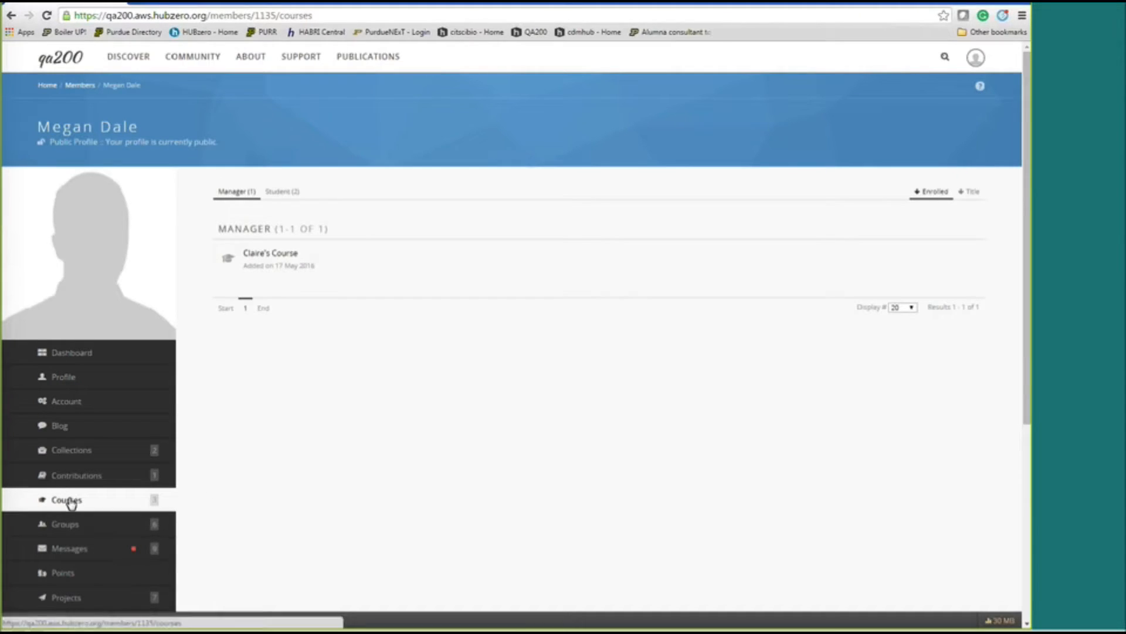
{"action": "left_click", "coordinate": [77, 476]}
Replace members/1135/courses in the URL with 'courses' to load the hub catalog.
{"action": "left_click", "coordinate": [216, 15]}
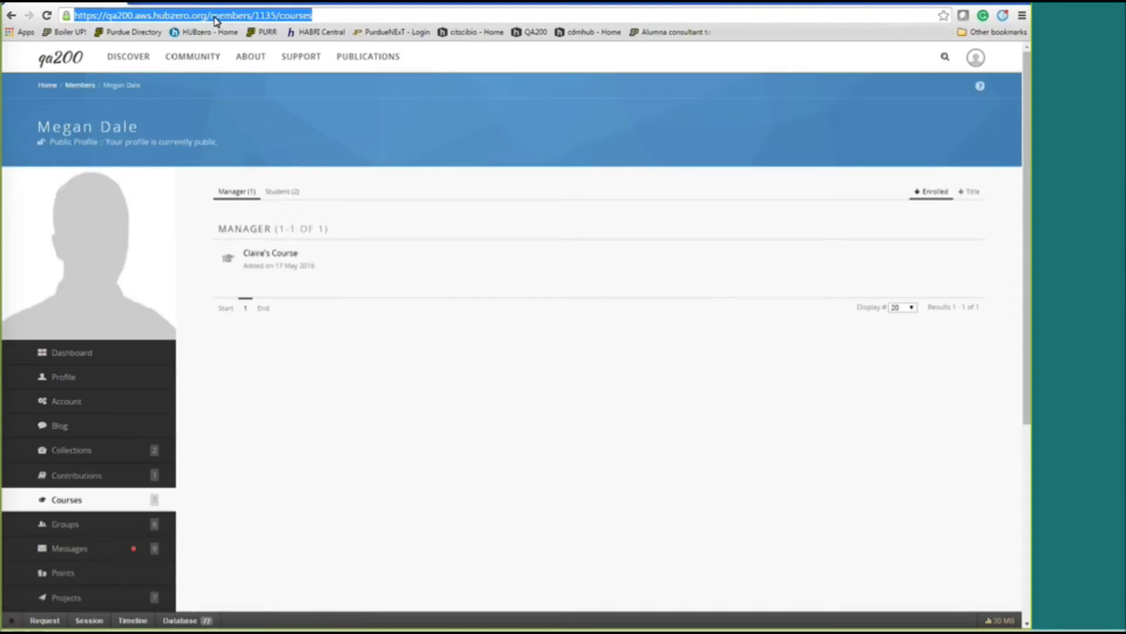
{"action": "left_click", "coordinate": [216, 16]}
{"action": "left_click_drag", "start_coordinate": [216, 16], "coordinate": [332, 16]}
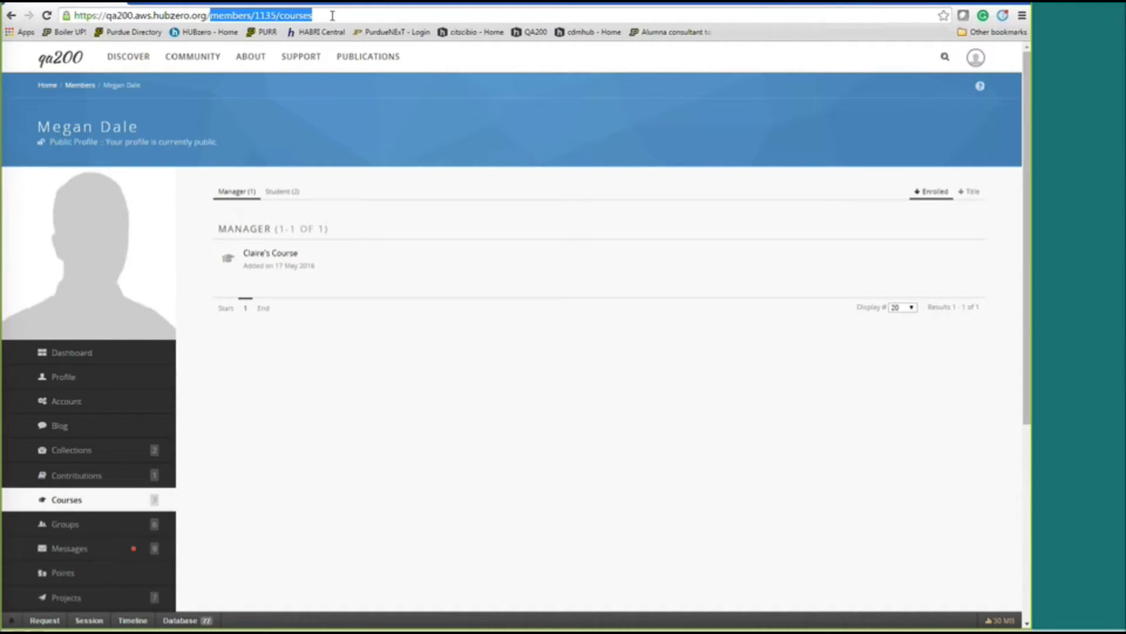
{"action": "type", "text": "courses"}
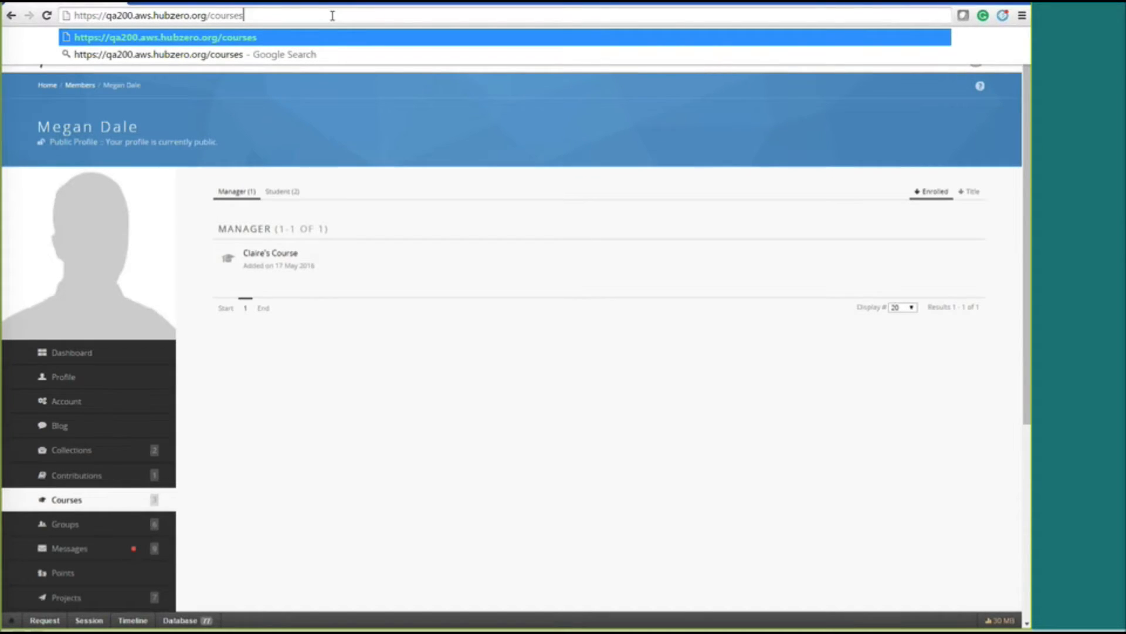
{"action": "key", "text": "Return"}
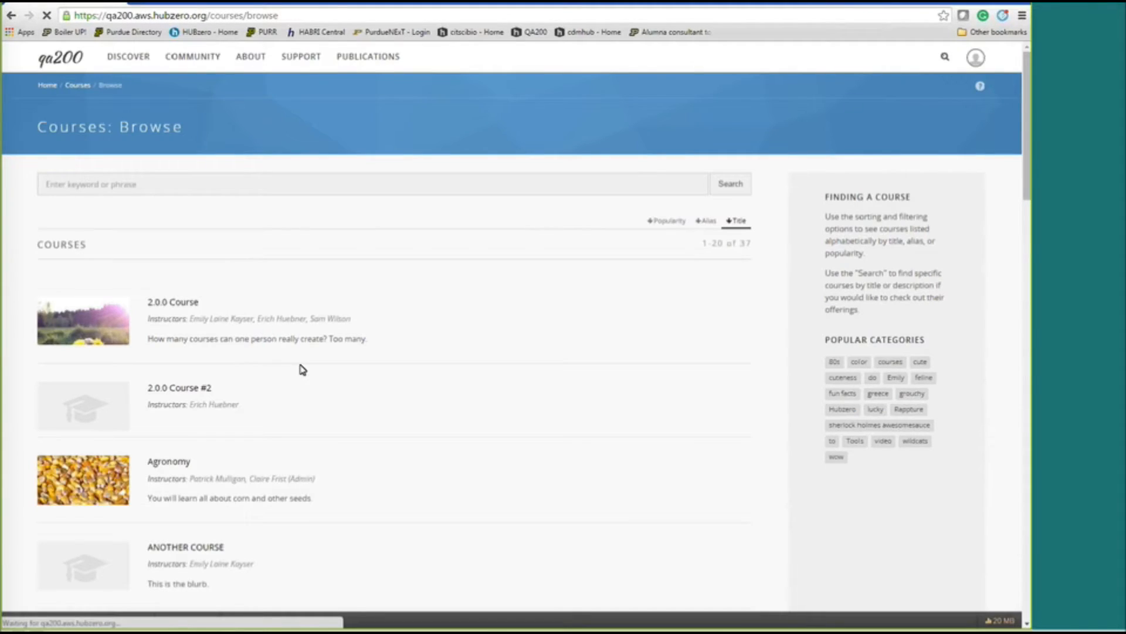
Find Fun Facts About Purdue in the catalog and enter its Fall 2016 offering.
{"action": "scroll", "coordinate": [302, 368], "scroll_direction": "down", "scroll_amount": 3}
{"action": "scroll", "coordinate": [299, 365], "scroll_direction": "up", "scroll_amount": 3}
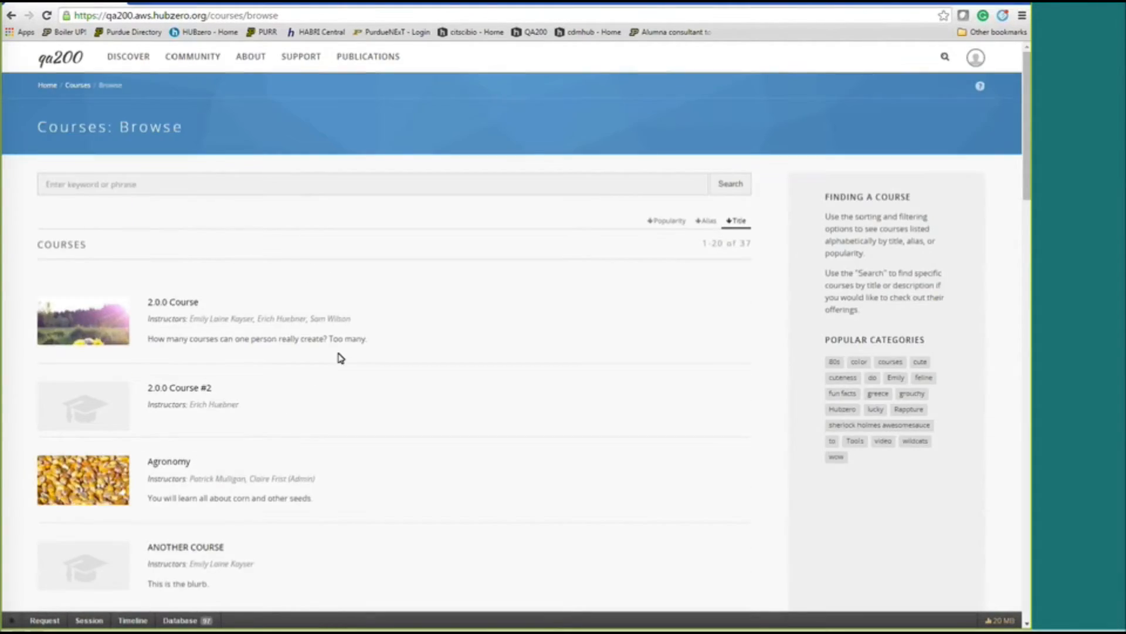
{"action": "scroll", "coordinate": [340, 358], "scroll_direction": "down", "scroll_amount": 10}
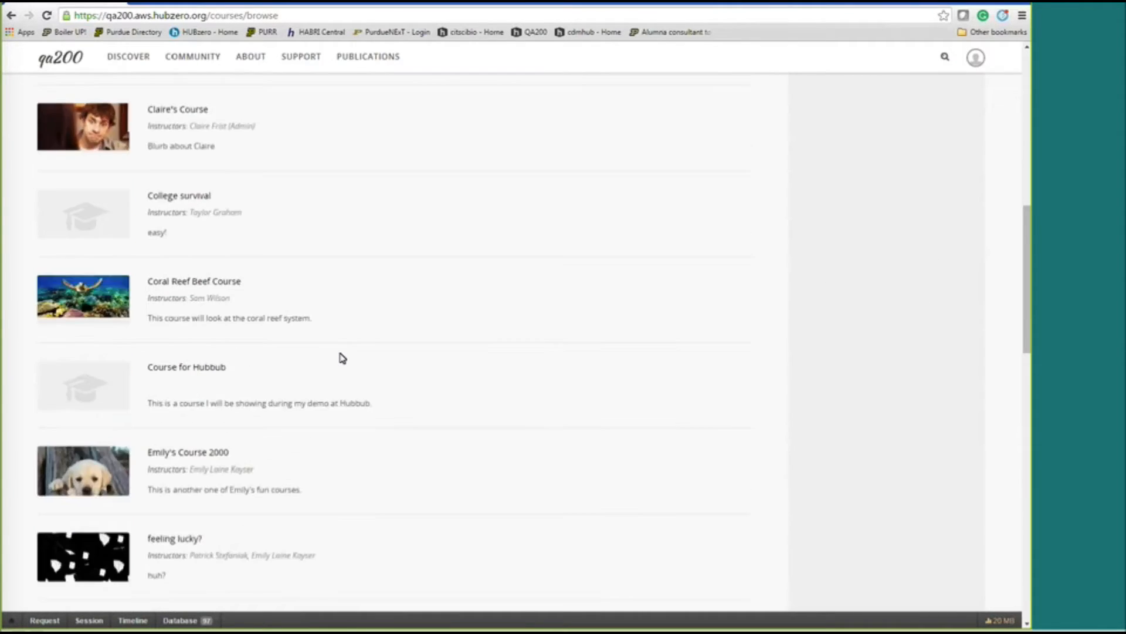
{"action": "scroll", "coordinate": [343, 357], "scroll_direction": "down", "scroll_amount": 5}
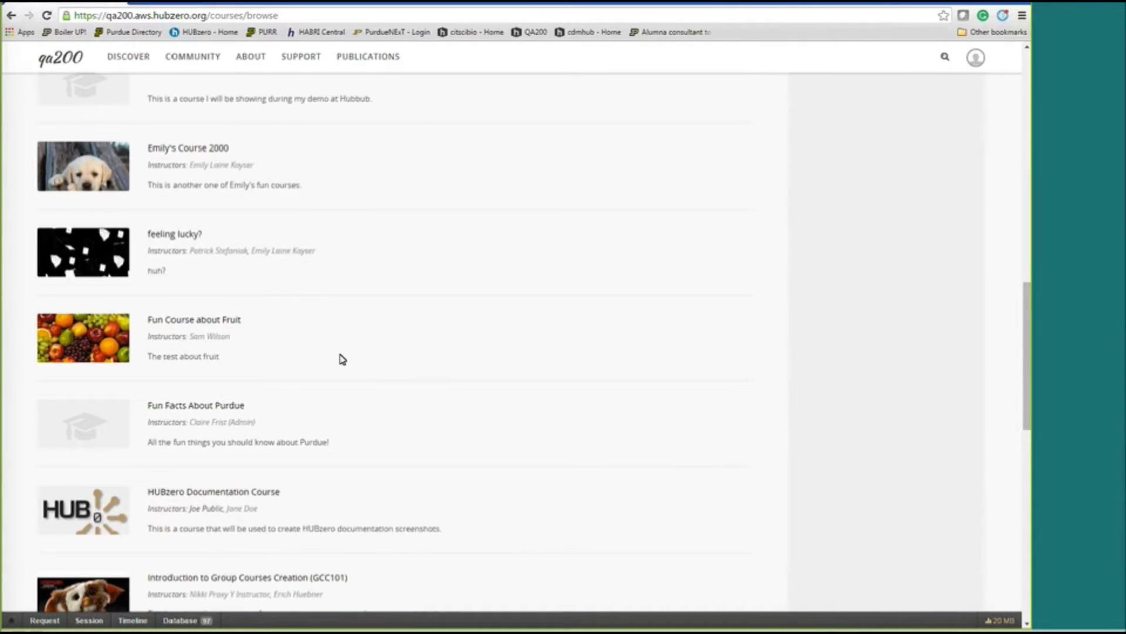
{"action": "scroll", "coordinate": [507, 421], "scroll_direction": "down", "scroll_amount": 1}
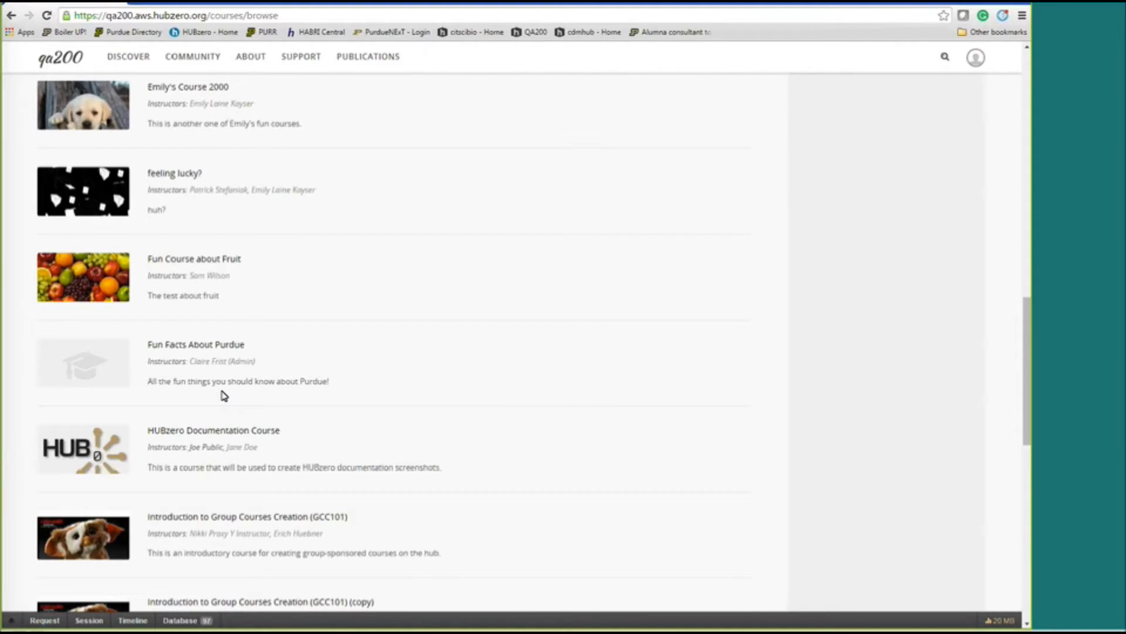
{"action": "left_click", "coordinate": [216, 346]}
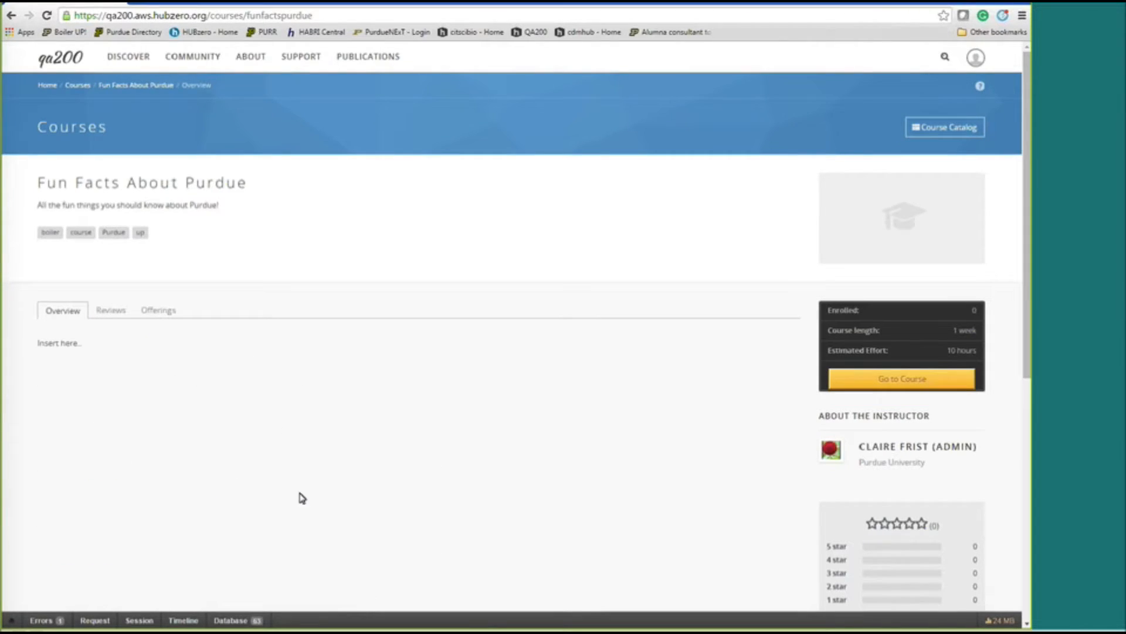
{"action": "scroll", "coordinate": [467, 510], "scroll_direction": "down", "scroll_amount": 1}
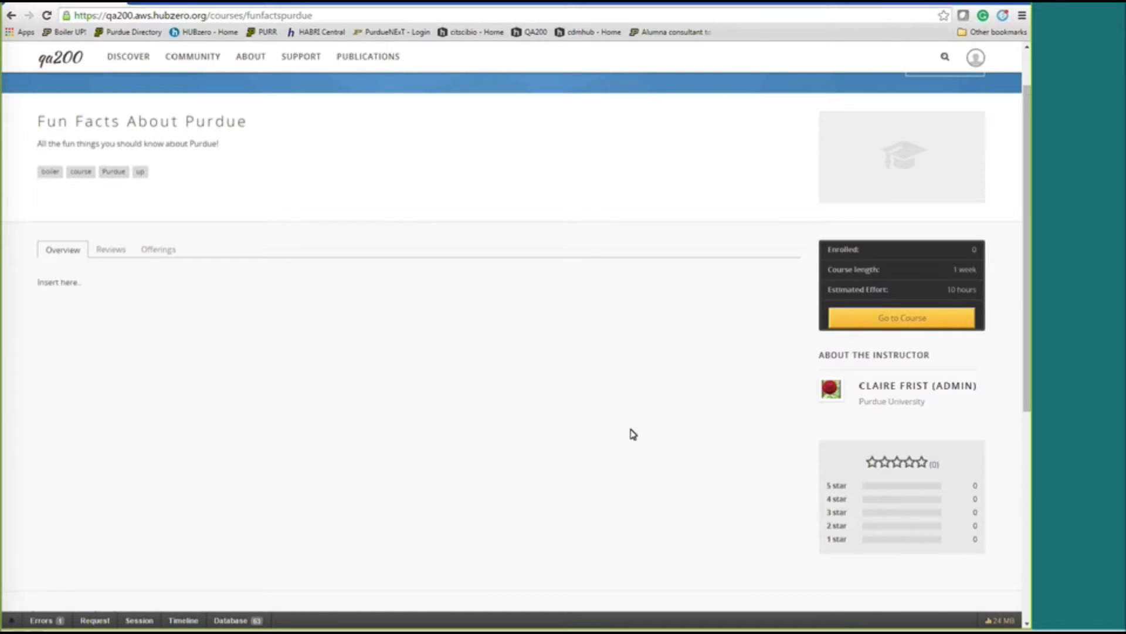
{"action": "left_click", "coordinate": [891, 323]}
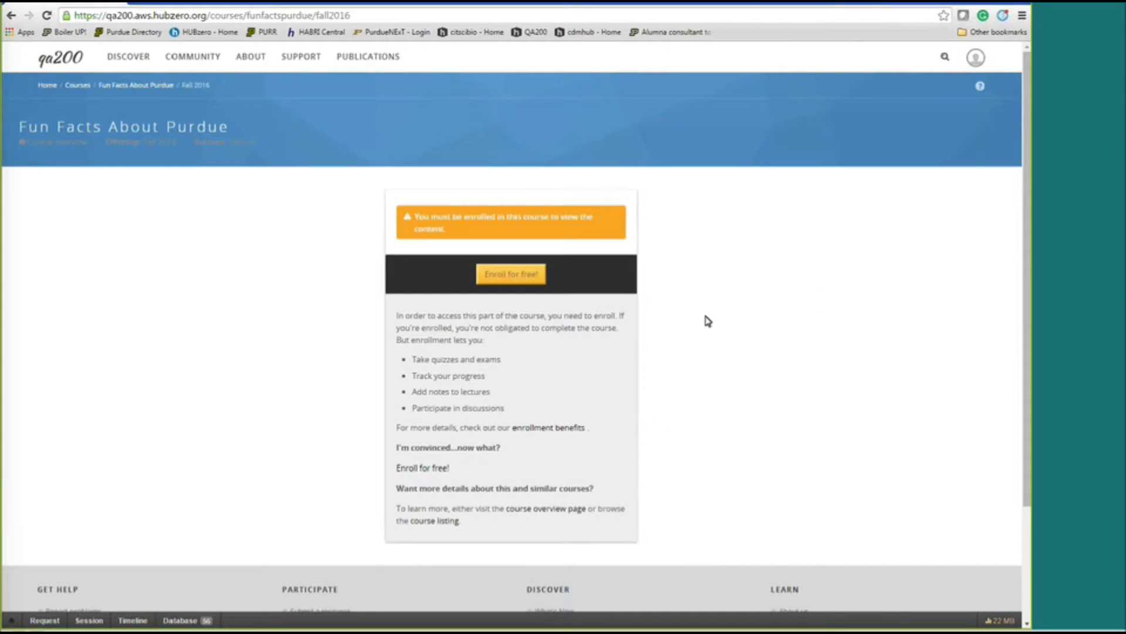
Enroll for free and dismiss the welcome guide to reveal Unit 1's outline.
{"action": "left_click", "coordinate": [530, 279]}
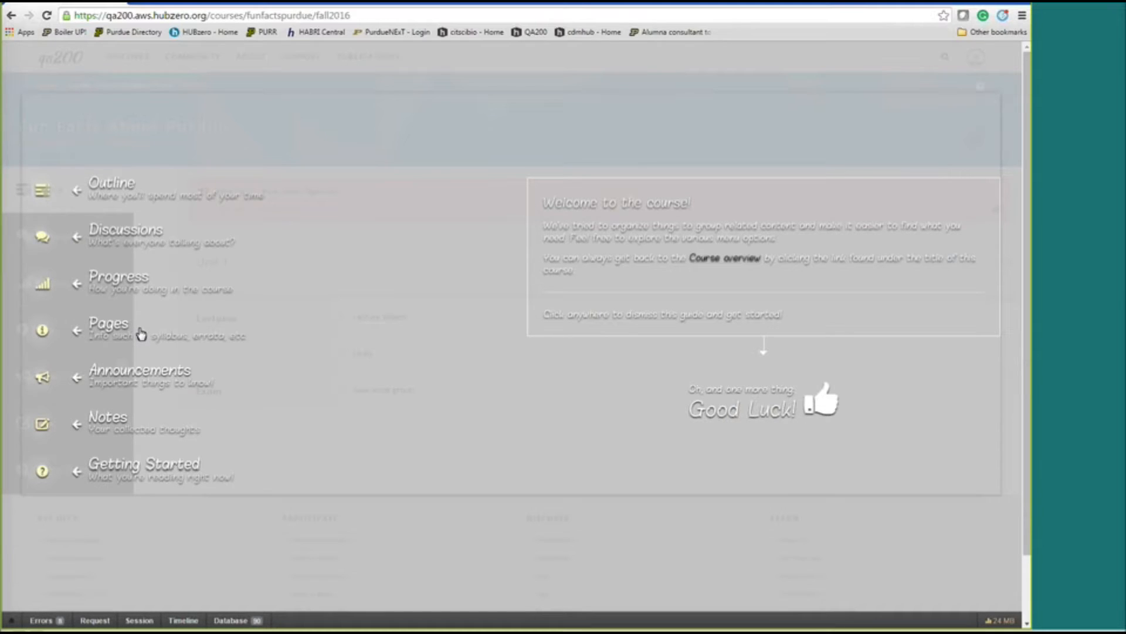
{"action": "left_click", "coordinate": [115, 191]}
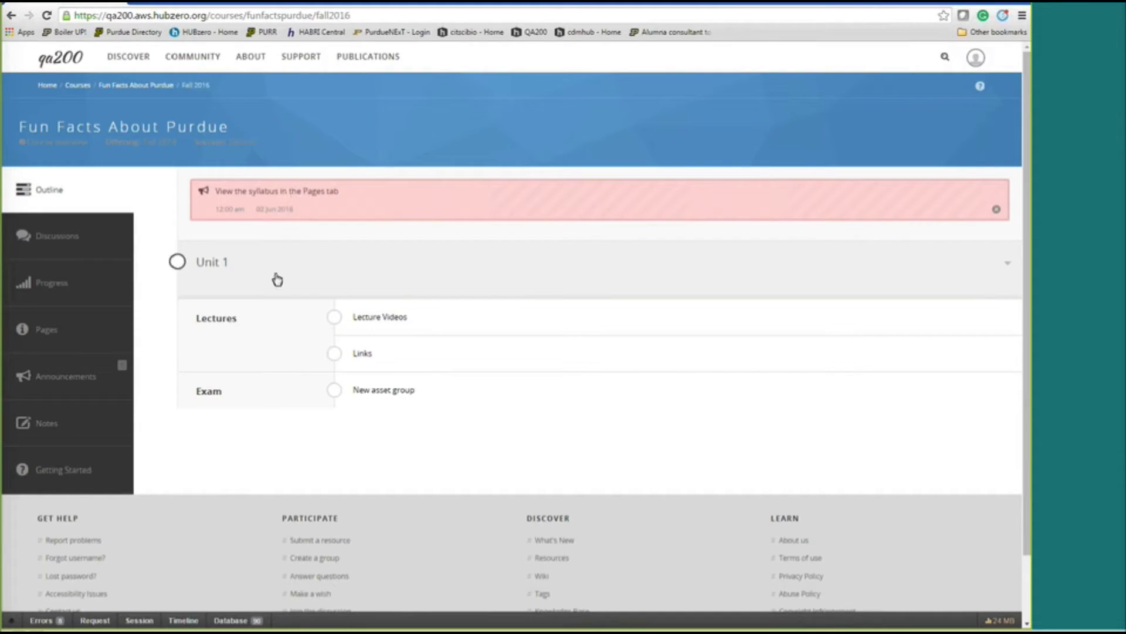
Open Unit 1's Lecture Videos and play the We Are Boilermakers video.
{"action": "left_click", "coordinate": [392, 322]}
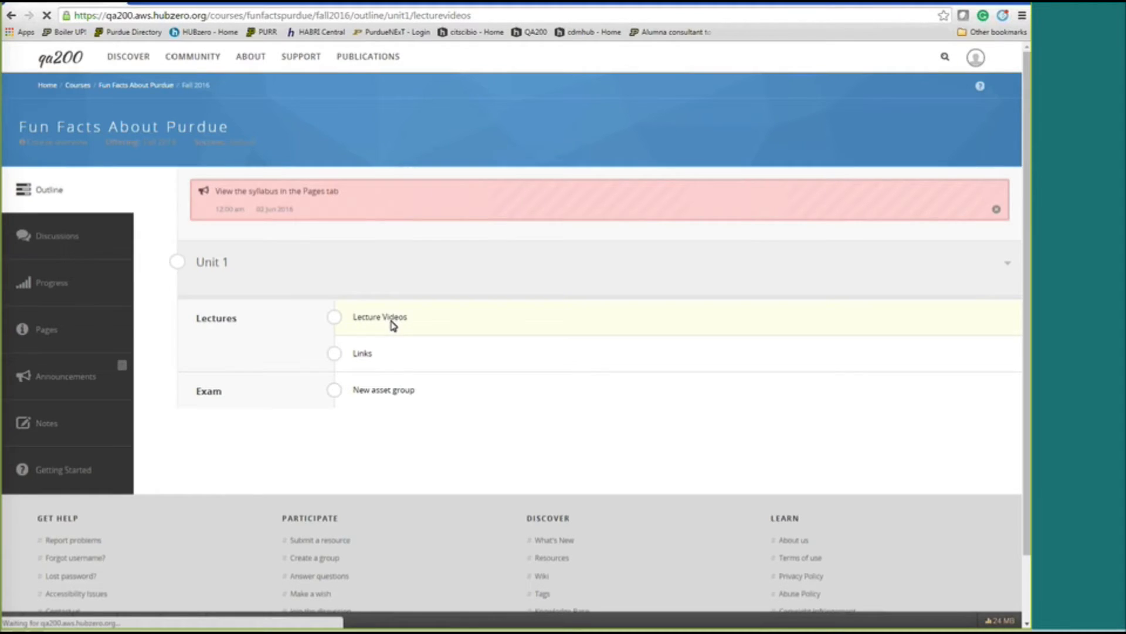
{"action": "left_click", "coordinate": [577, 276]}
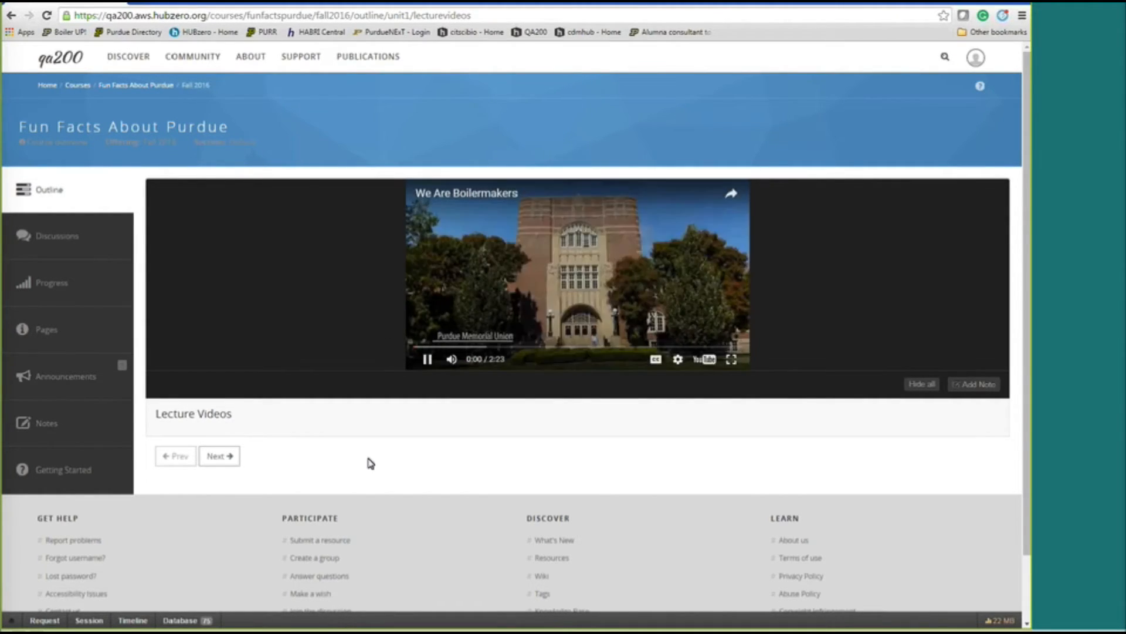
{"action": "left_click", "coordinate": [55, 427]}
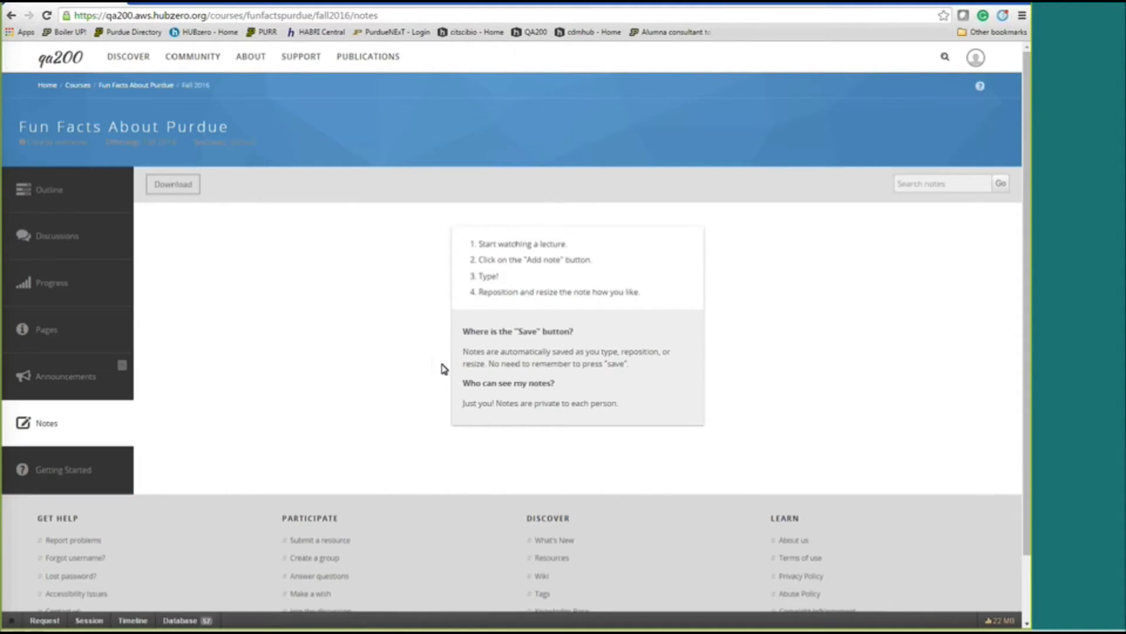
{"action": "left_click", "coordinate": [51, 196]}
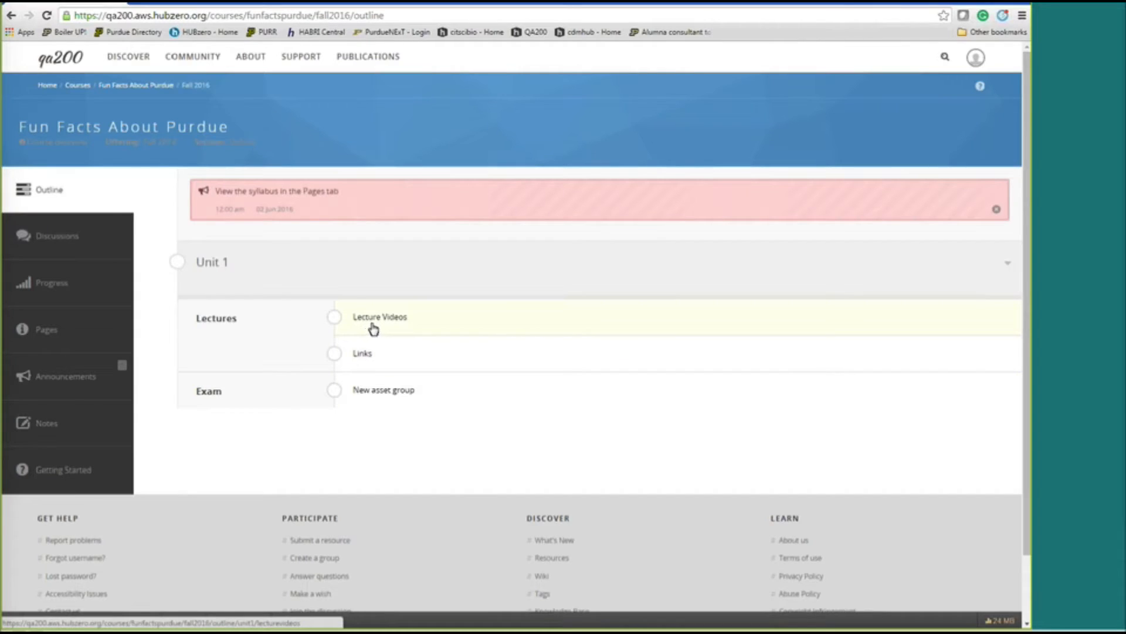
{"action": "left_click", "coordinate": [373, 324]}
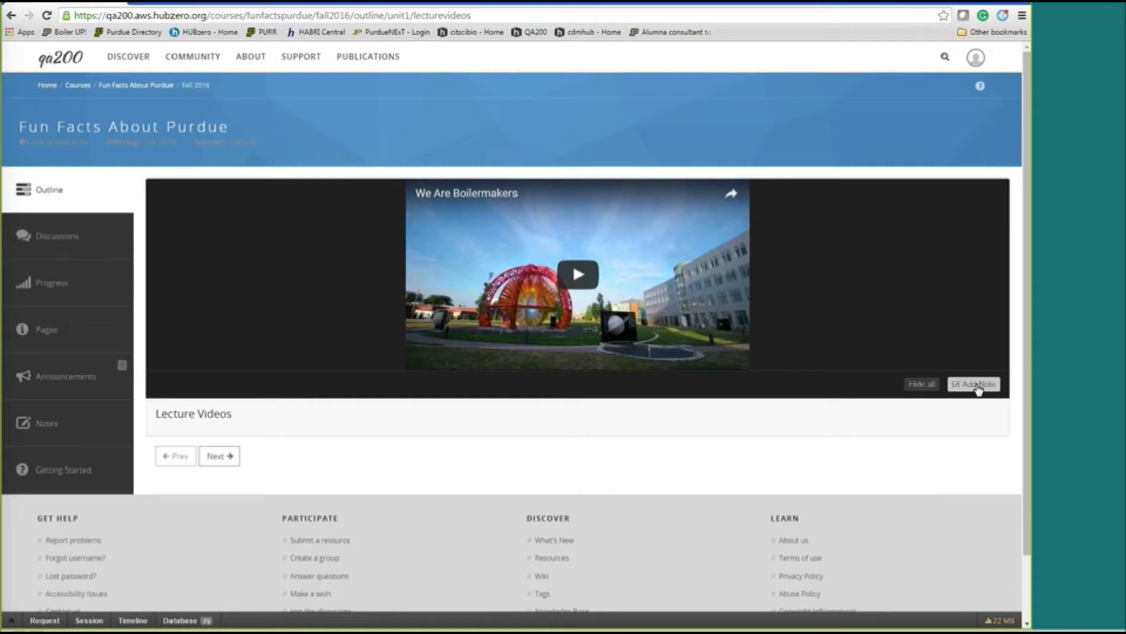
{"action": "left_click", "coordinate": [584, 287]}
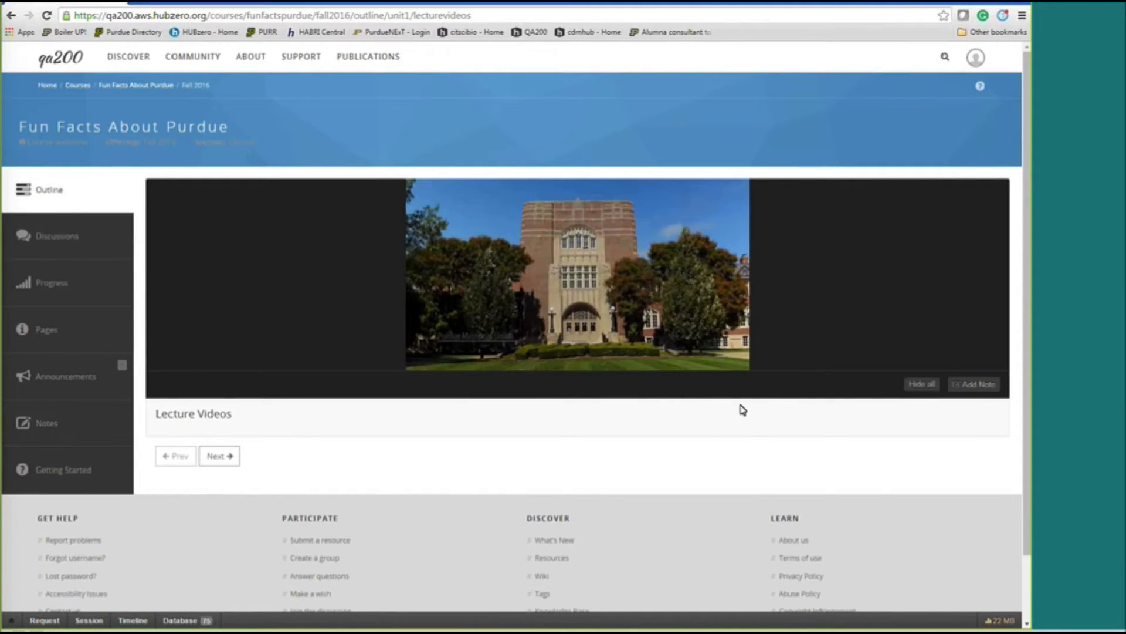
Add a note on the video reading 'Nice fountain' and 'Boiler up!' on separate lines.
{"action": "left_click", "coordinate": [972, 385]}
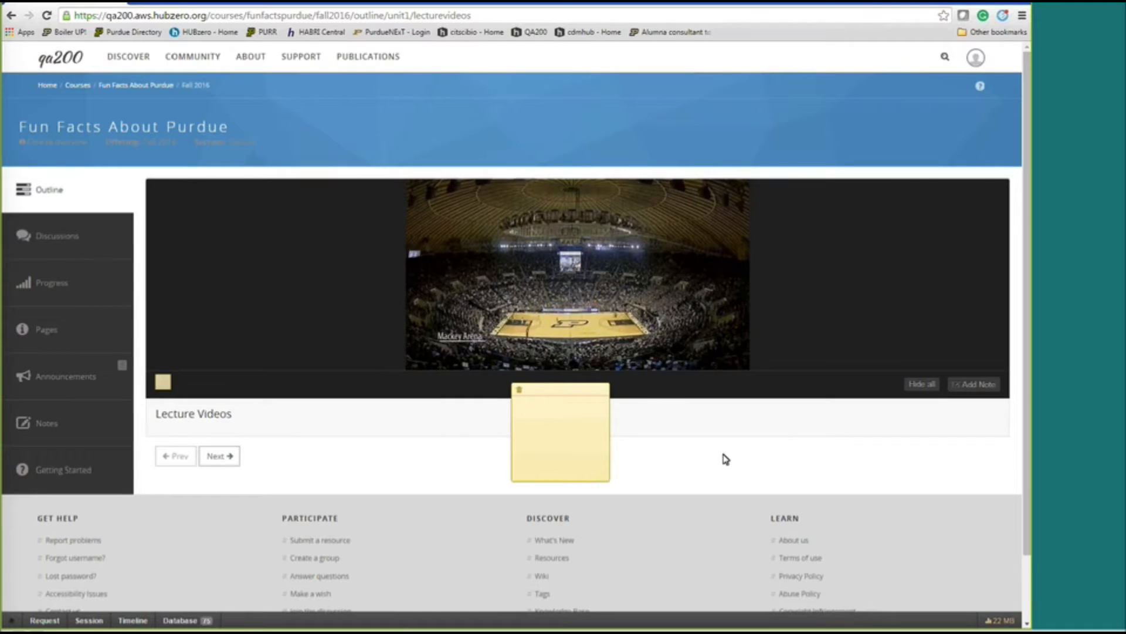
{"action": "type", "text": "Nice "}
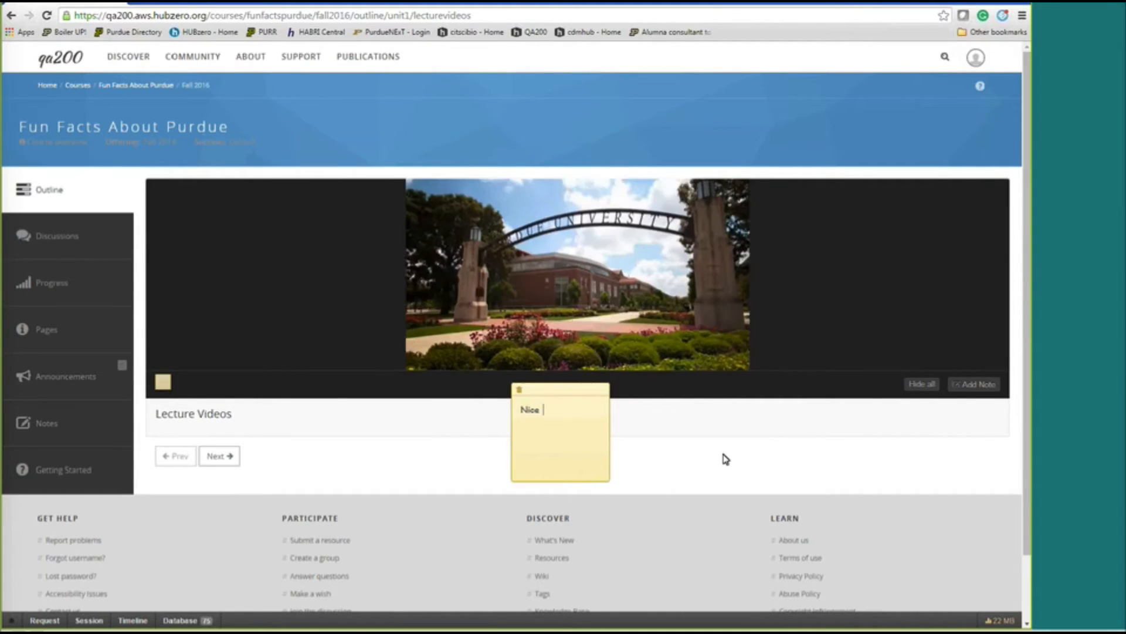
{"action": "type", "text": "fountain"}
{"action": "key", "text": "Return"}
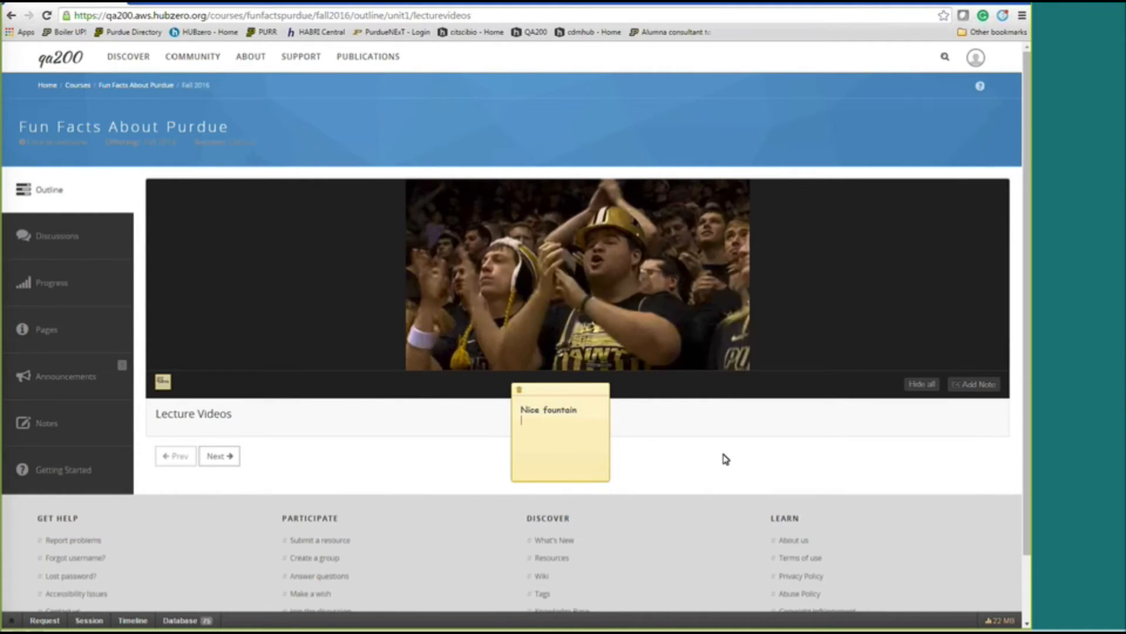
{"action": "type", "text": "Boiler up"}
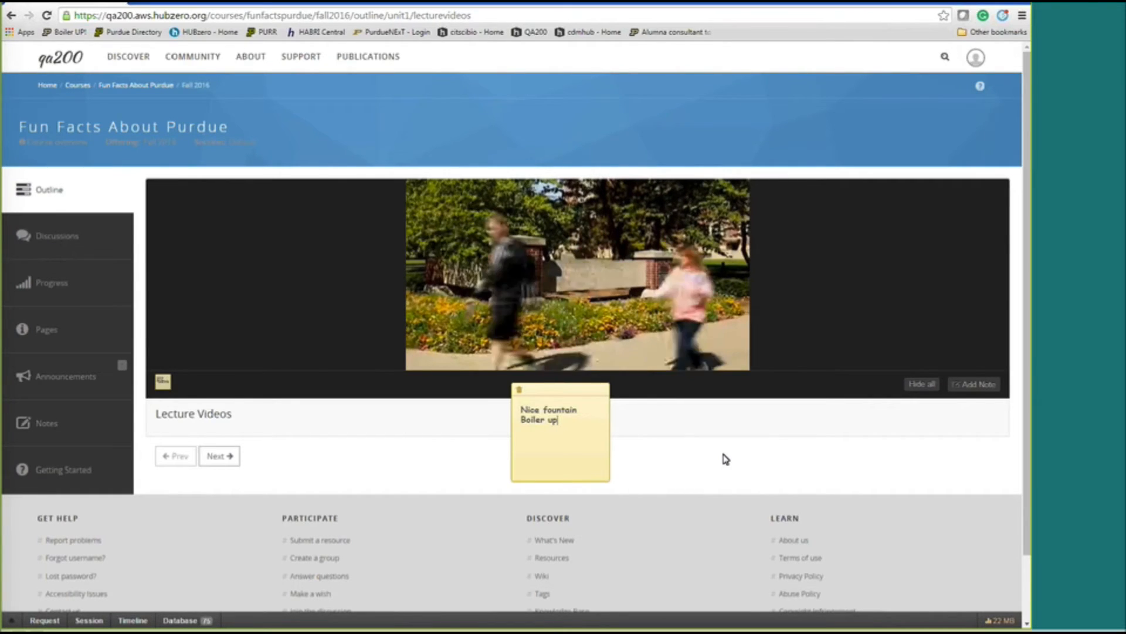
{"action": "type", "text": "!"}
{"action": "key", "text": "Return"}
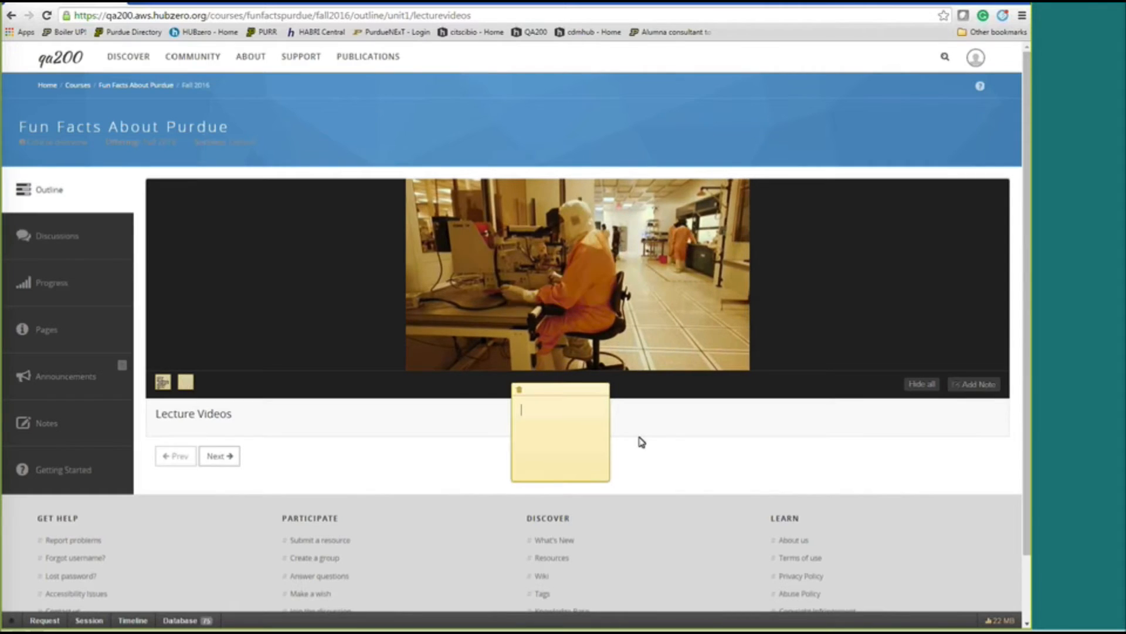
Write 'lots of fountains' in a second note, then advance to the Links page.
{"action": "mouse_move", "coordinate": [160, 385]}
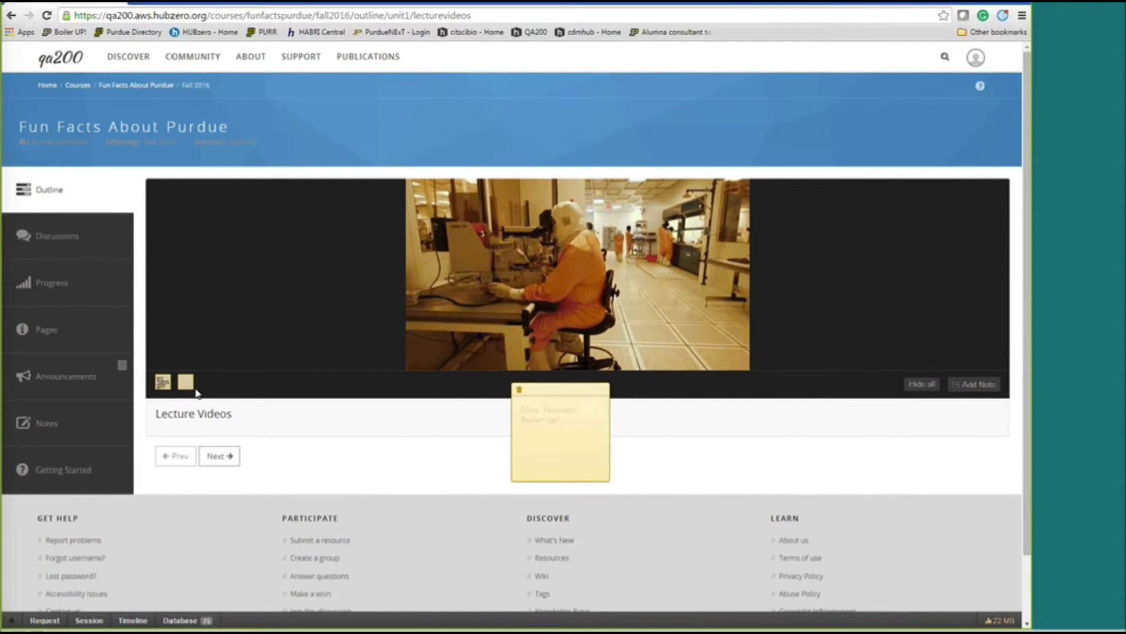
{"action": "left_click", "coordinate": [560, 439]}
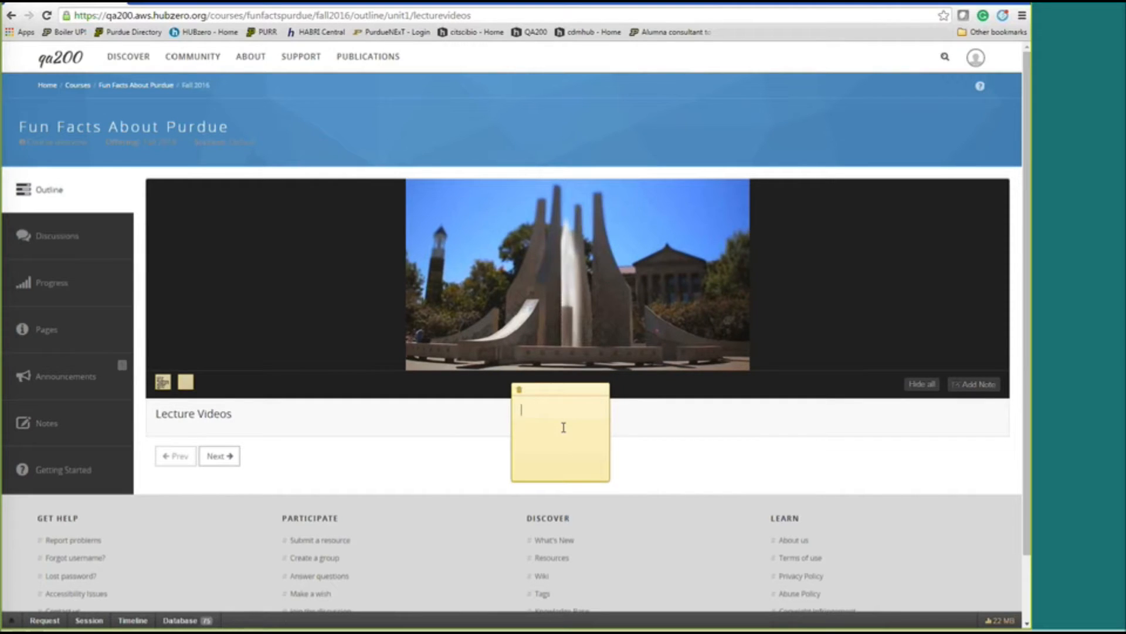
{"action": "type", "text": "lots of fountains"}
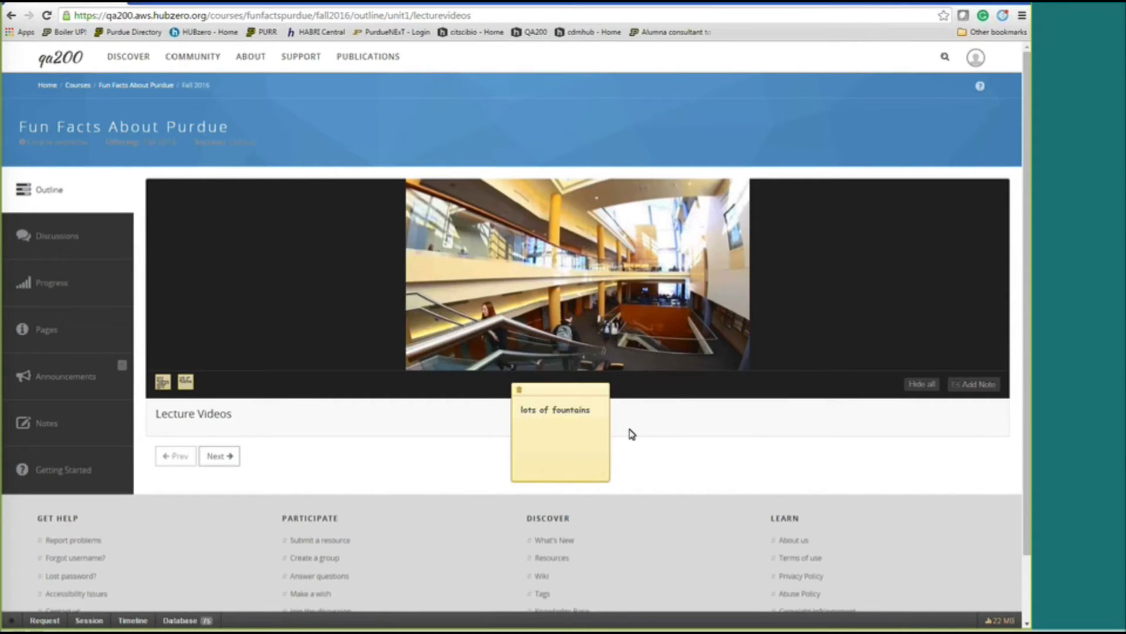
{"action": "key", "text": "Return"}
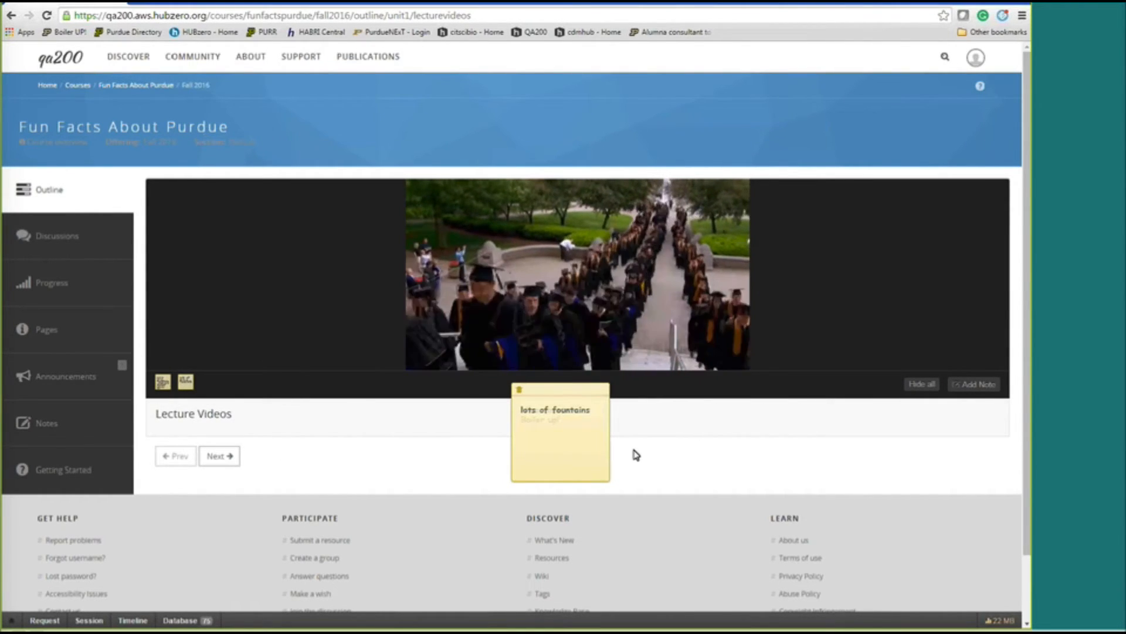
{"action": "left_click", "coordinate": [228, 465]}
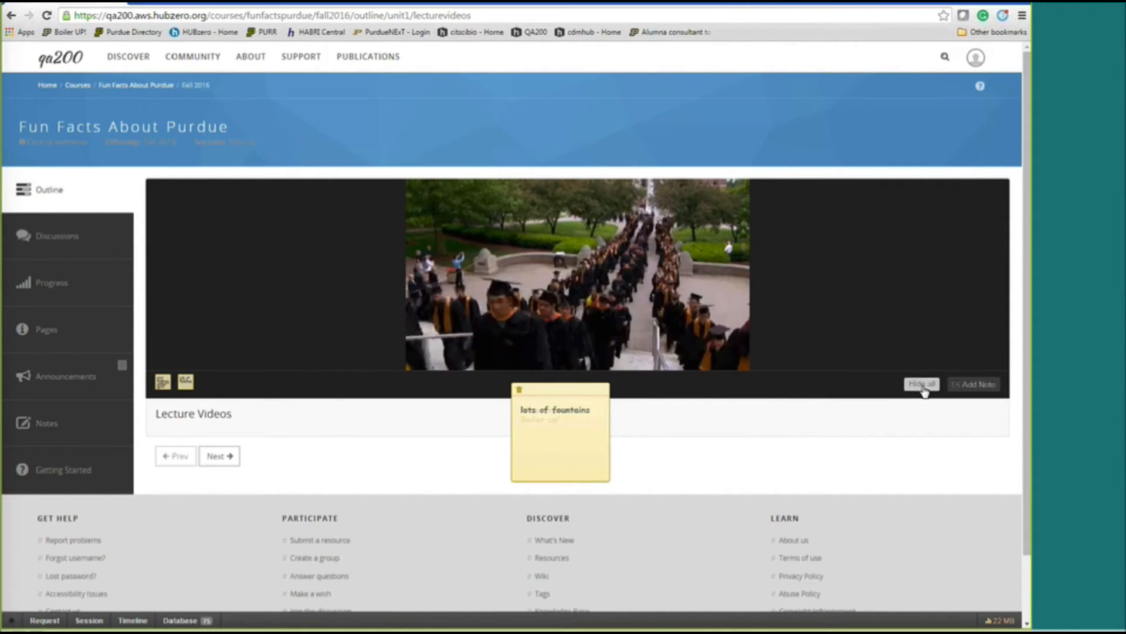
{"action": "left_click", "coordinate": [214, 460]}
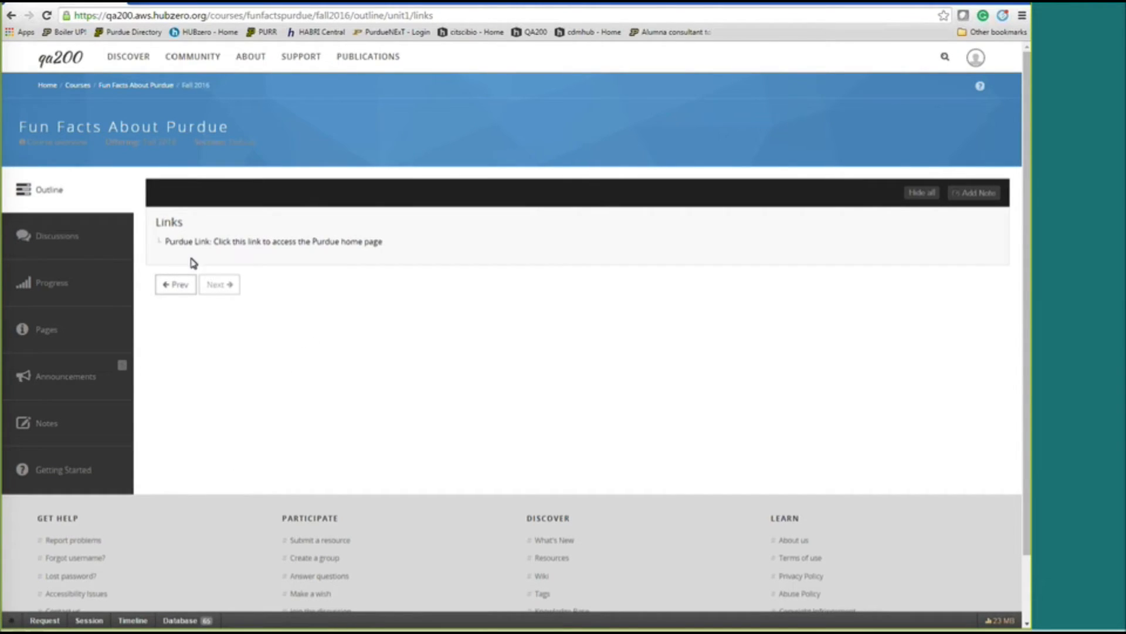
Glance at Discussions, then open the Unit 1 Exam's New asset group from the outline.
{"action": "left_click", "coordinate": [63, 257]}
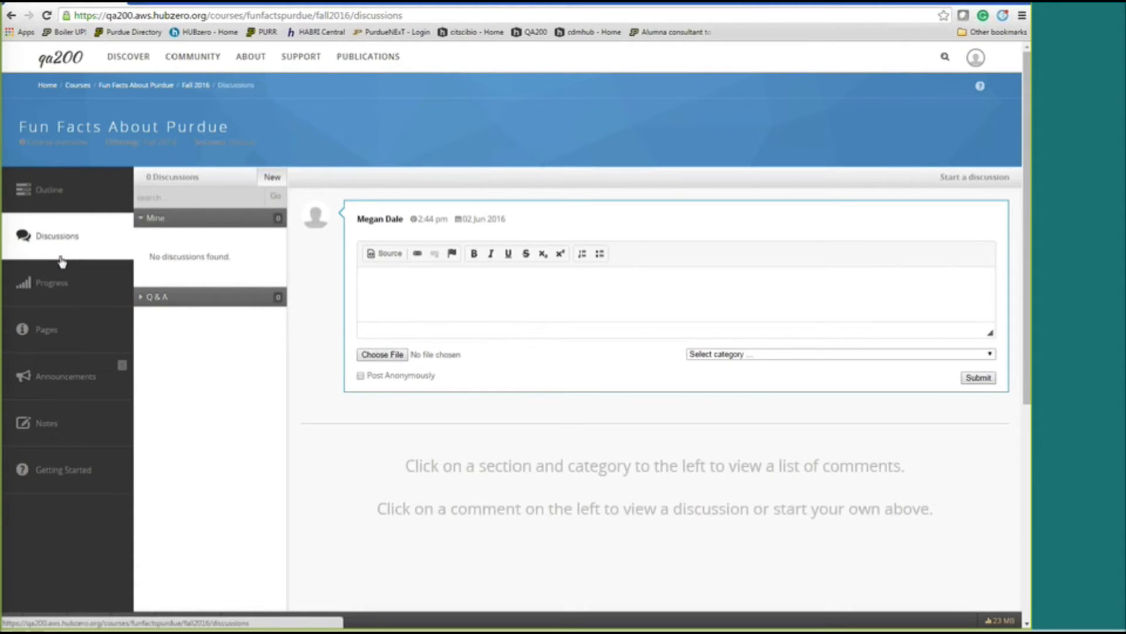
{"action": "left_click", "coordinate": [58, 205]}
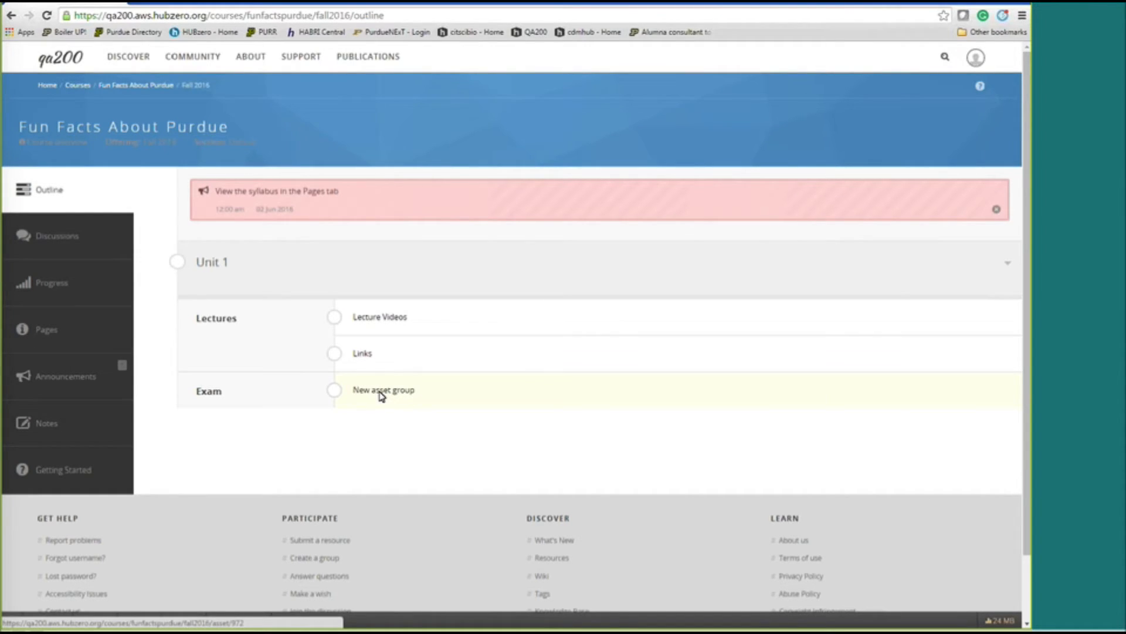
{"action": "left_click", "coordinate": [381, 397]}
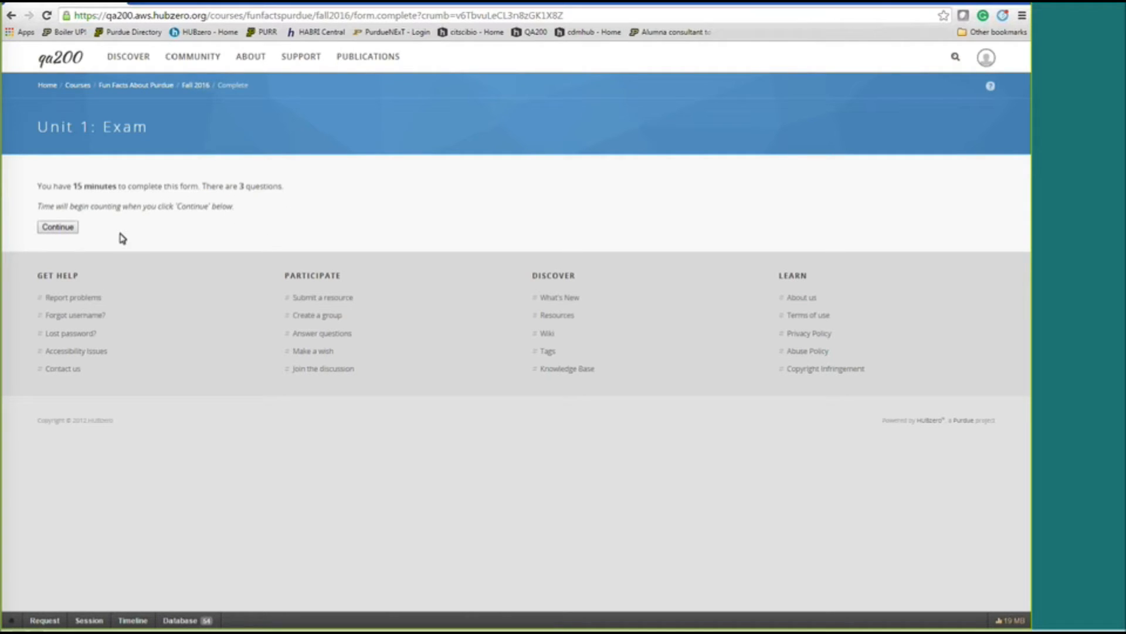
Start the exam, answer Agriculture, Boilermaker Special and 225, and submit it.
{"action": "left_click", "coordinate": [66, 231]}
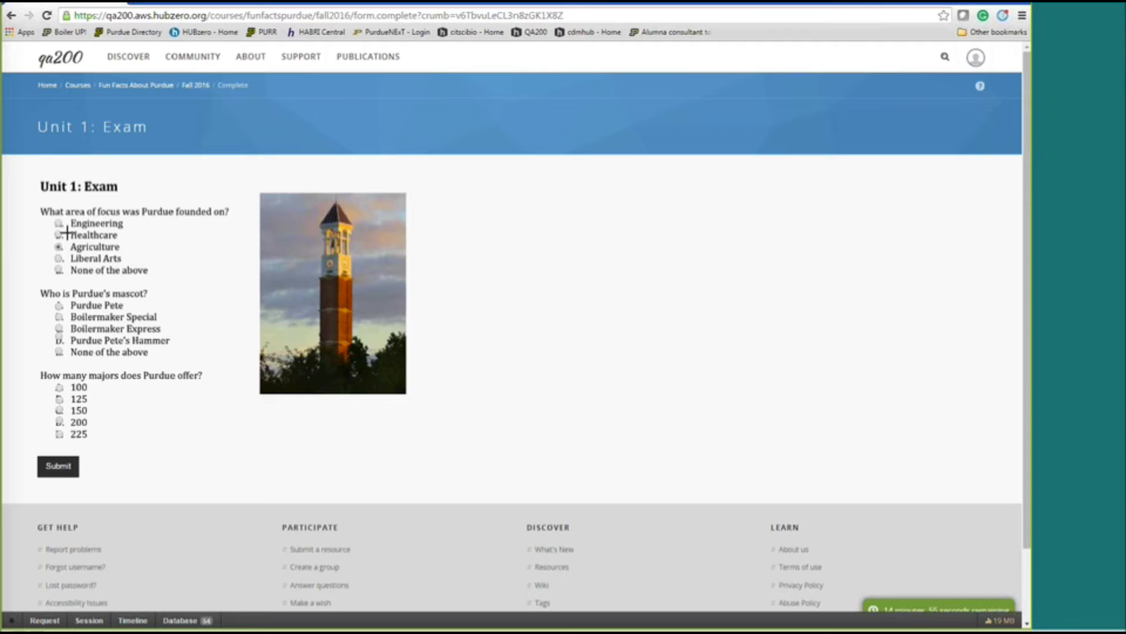
{"action": "left_click", "coordinate": [59, 224]}
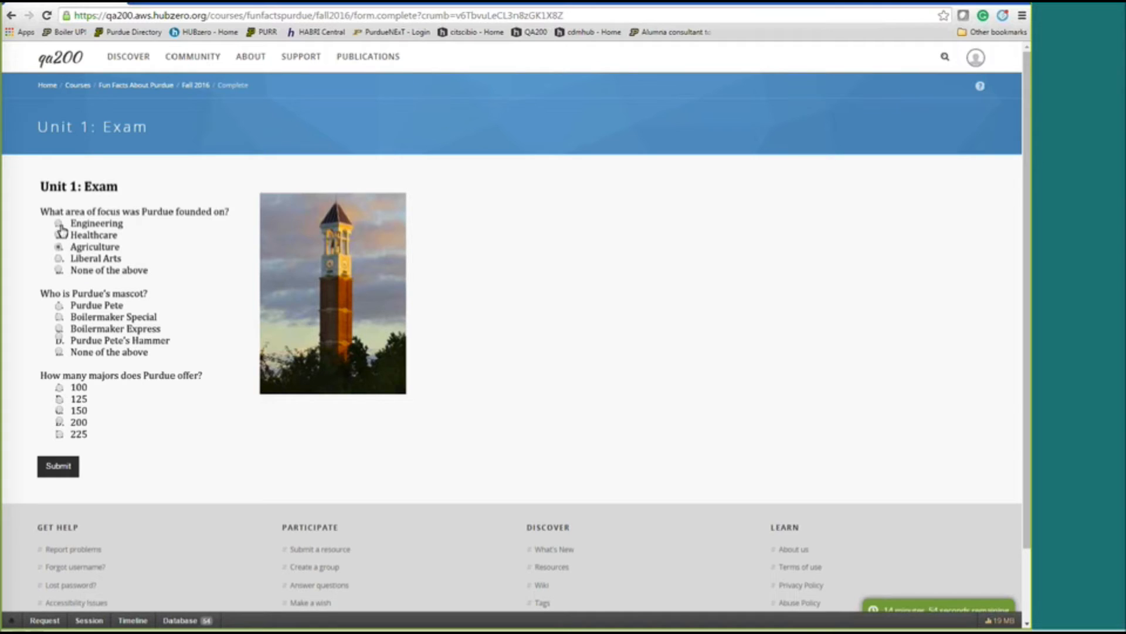
{"action": "left_click", "coordinate": [59, 271]}
{"action": "left_click", "coordinate": [59, 247]}
{"action": "left_click", "coordinate": [59, 317]}
{"action": "scroll", "coordinate": [60, 332], "scroll_direction": "down", "scroll_amount": 1}
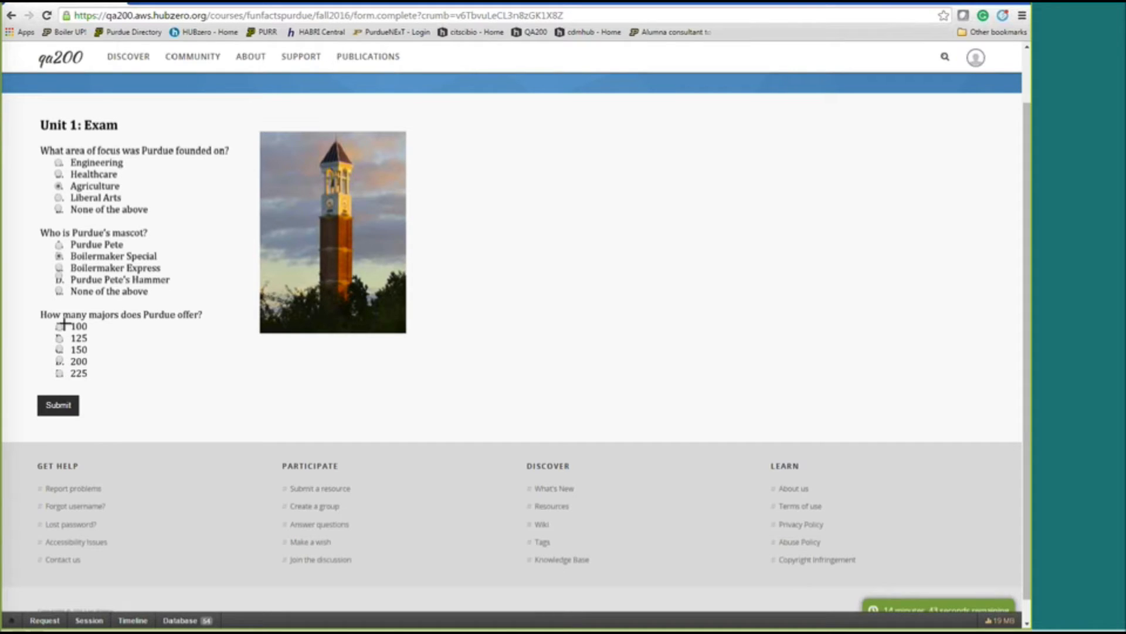
{"action": "left_click", "coordinate": [60, 373]}
{"action": "left_click", "coordinate": [59, 408]}
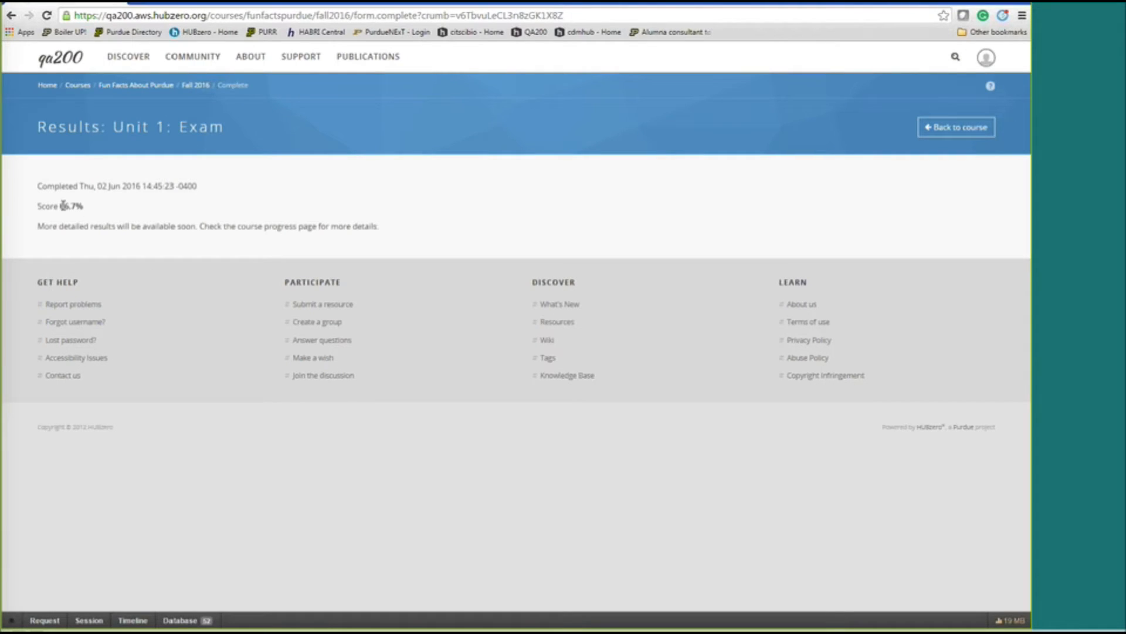
Highlight the Score 66.7% result, return to the course, and open its Progress page.
{"action": "left_click_drag", "start_coordinate": [37, 206], "coordinate": [91, 206]}
{"action": "left_click", "coordinate": [167, 212]}
{"action": "left_click_drag", "start_coordinate": [35, 208], "coordinate": [86, 210]}
{"action": "left_click", "coordinate": [161, 211]}
{"action": "left_click", "coordinate": [950, 130]}
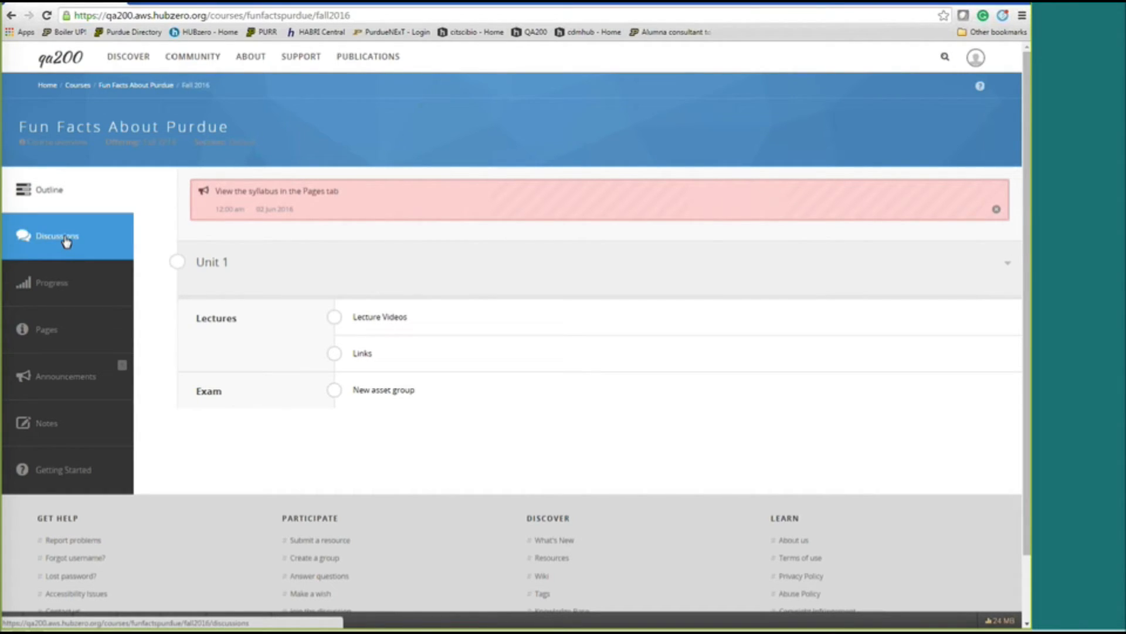
{"action": "left_click", "coordinate": [52, 287]}
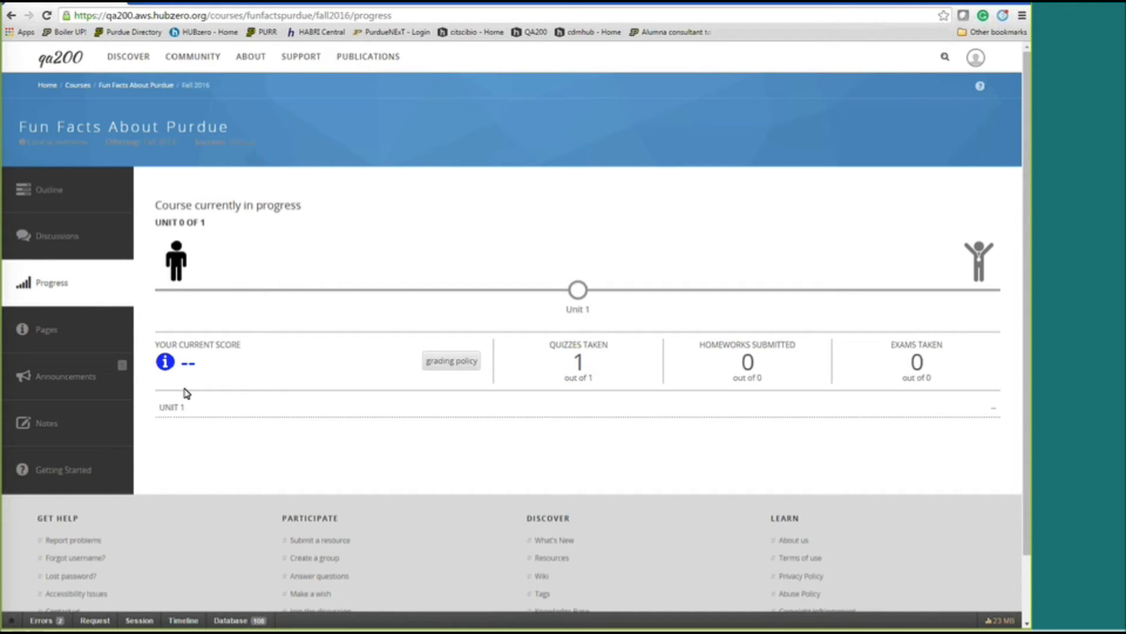
Check the course Pages, Announcements and saved lecture notes, finishing on the empty Discussions page.
{"action": "left_click", "coordinate": [50, 334]}
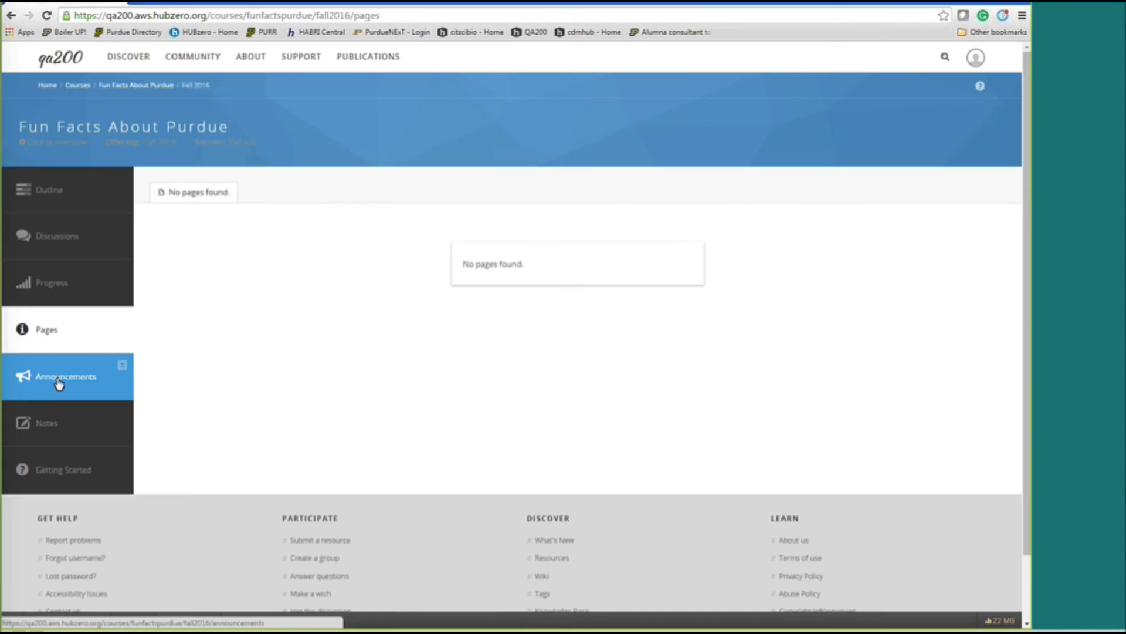
{"action": "left_click", "coordinate": [62, 380]}
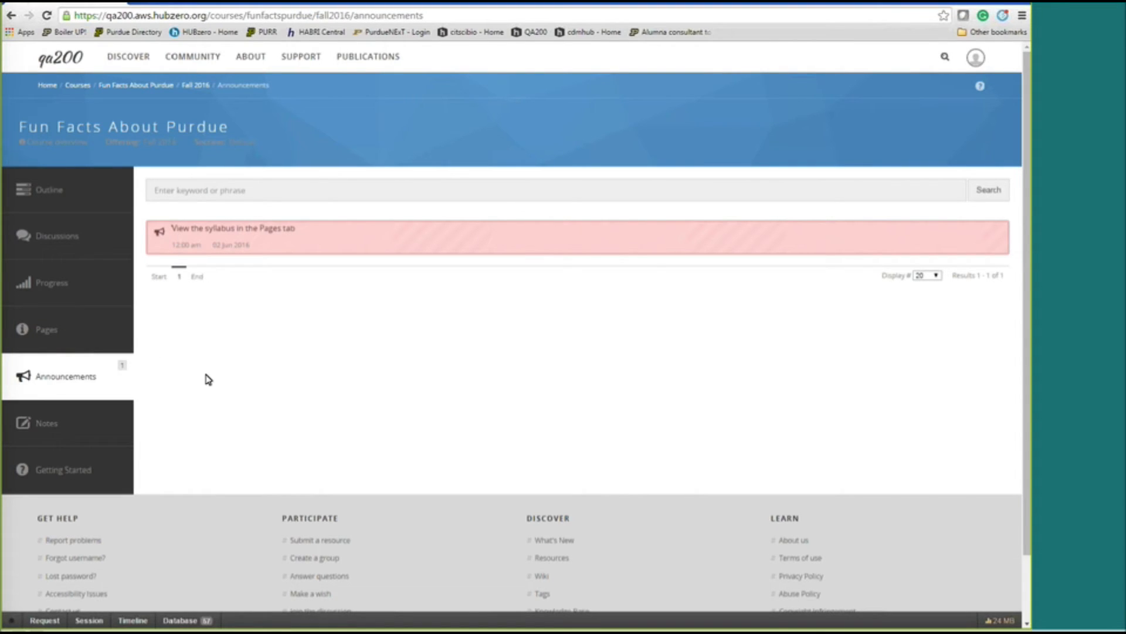
{"action": "left_click", "coordinate": [81, 433]}
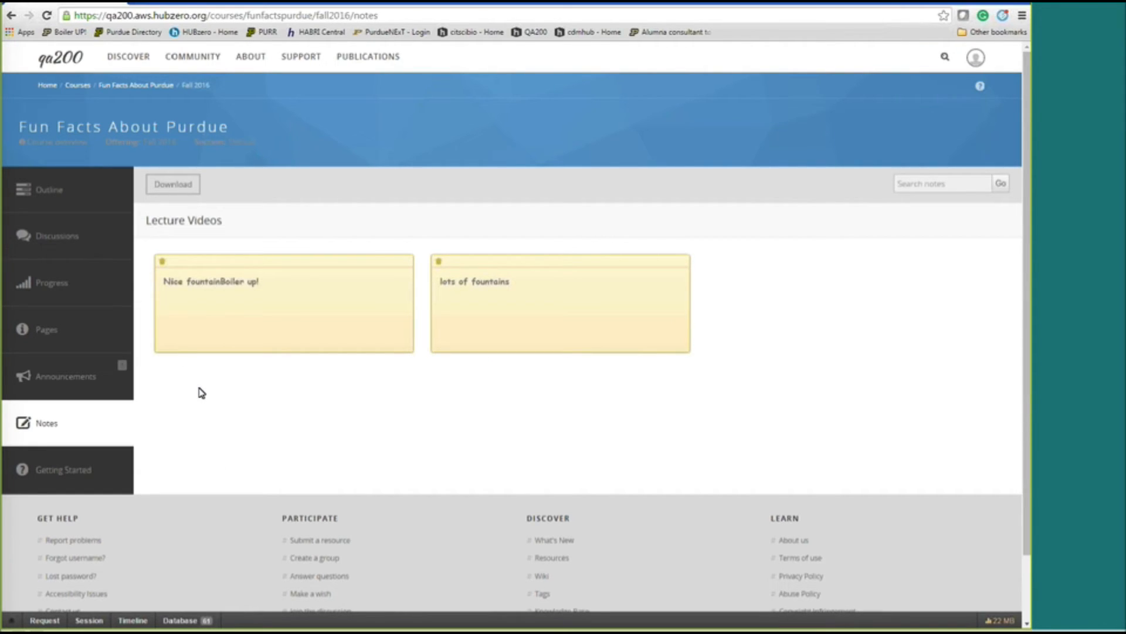
{"action": "left_click", "coordinate": [69, 243]}
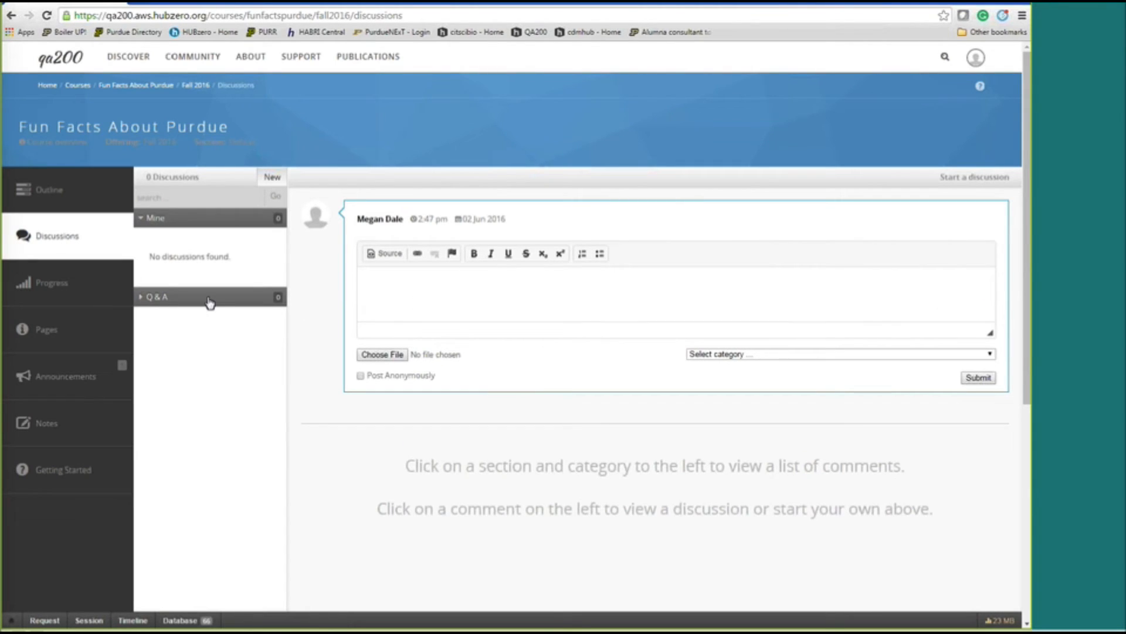
Post the discussion 'I thought purdue pete was the mascot?' under Q & A about Purdue Pete.
{"action": "left_click", "coordinate": [435, 298]}
{"action": "type", "text": "I thought purdue pete was the mascot?"}
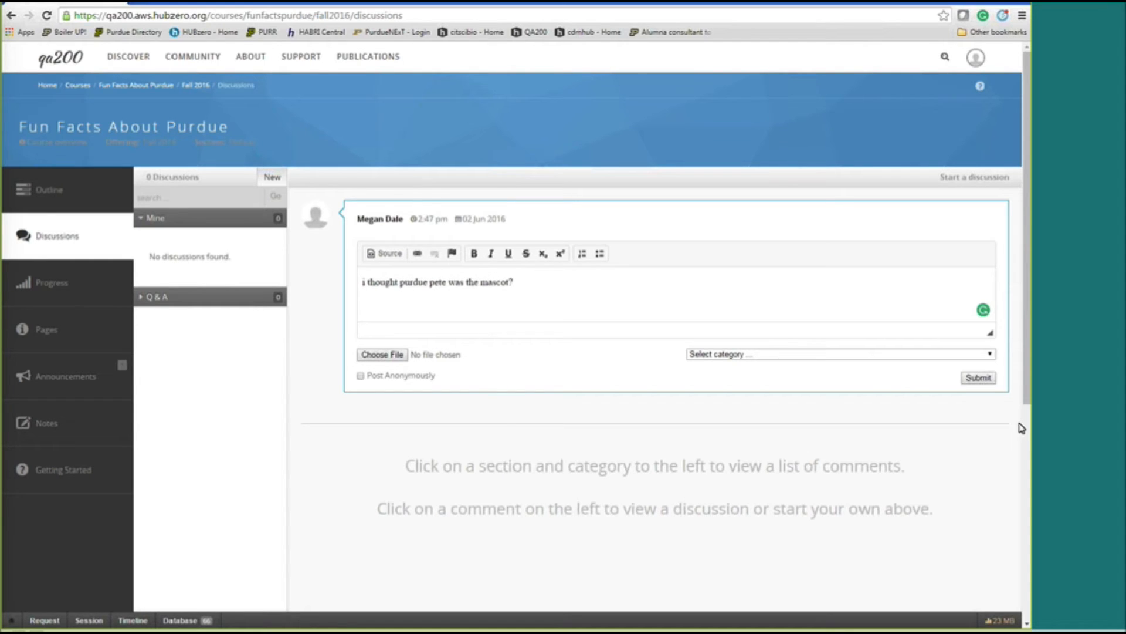
{"action": "left_click", "coordinate": [969, 354]}
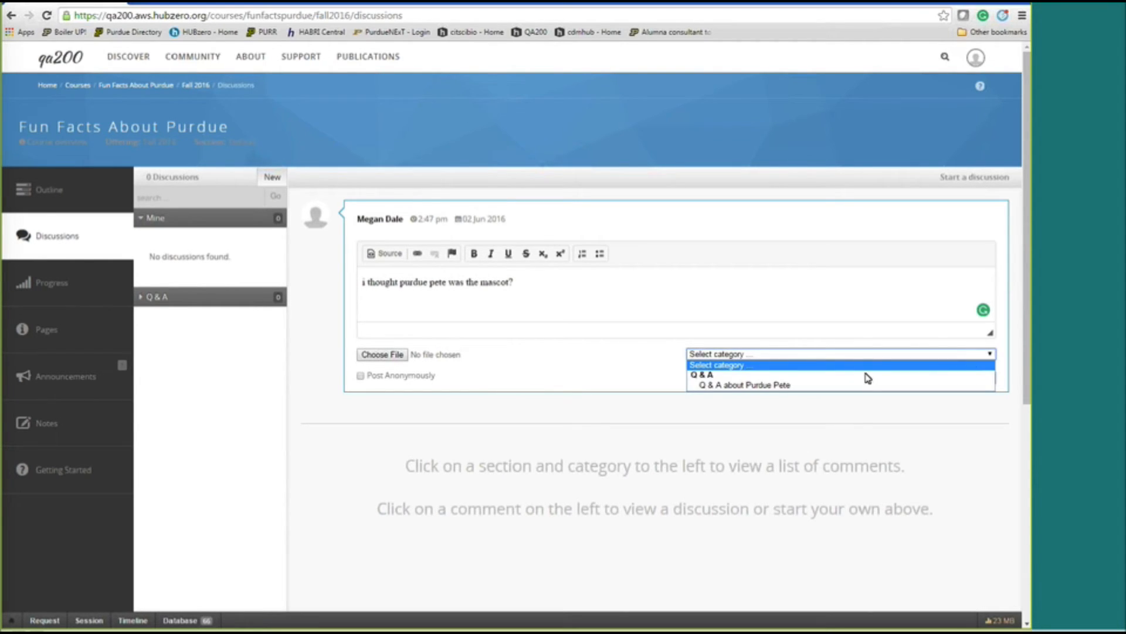
{"action": "left_click", "coordinate": [786, 385]}
{"action": "left_click", "coordinate": [977, 379]}
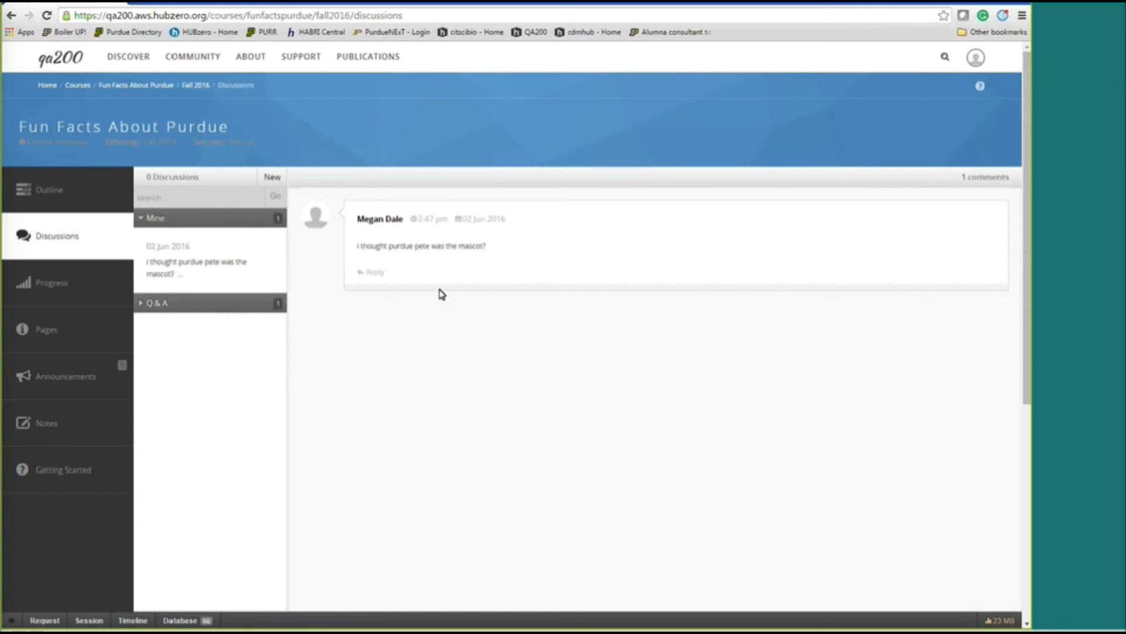
Expand Q & A and its Purdue Pete category to open the posted mascot question.
{"action": "left_click", "coordinate": [143, 306]}
{"action": "left_click", "coordinate": [189, 330]}
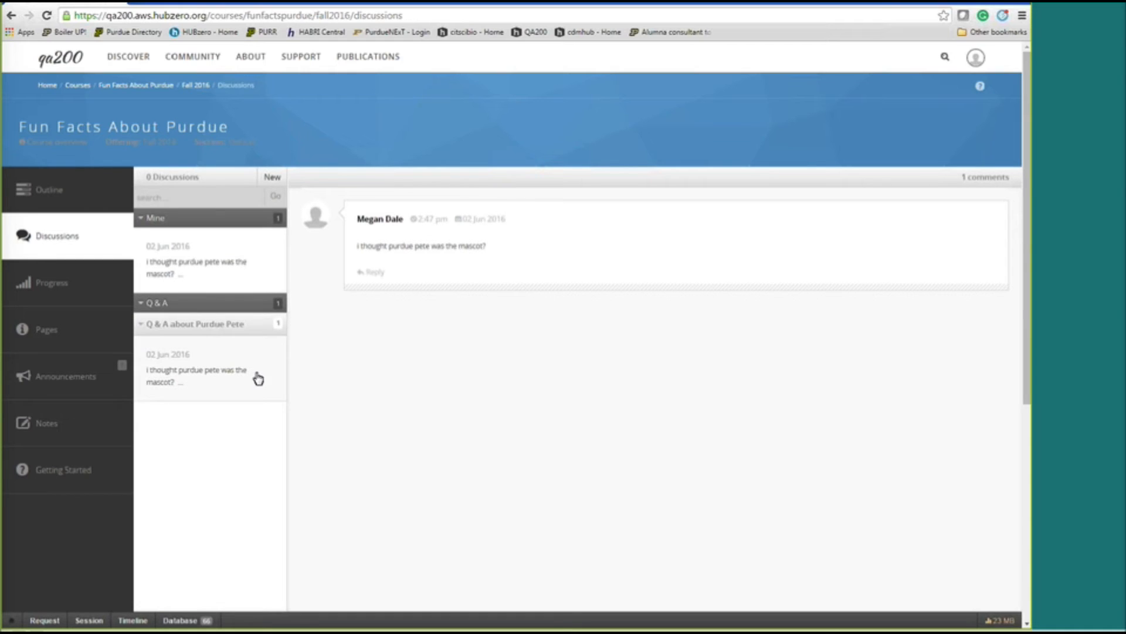
{"action": "left_click", "coordinate": [206, 384]}
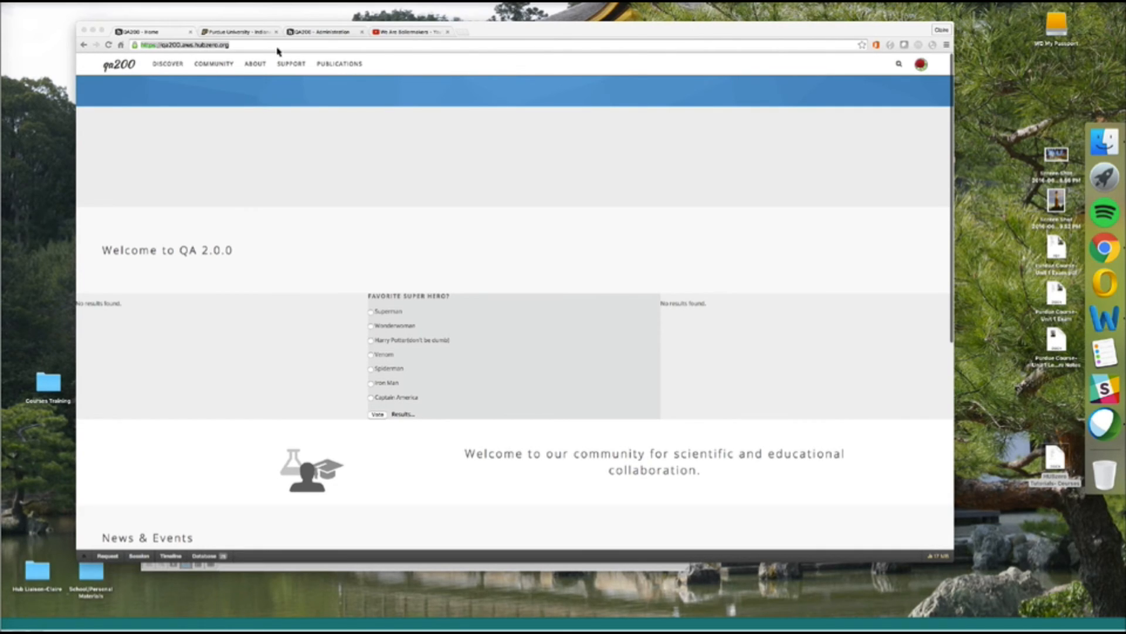
{"action": "left_click", "coordinate": [259, 44]}
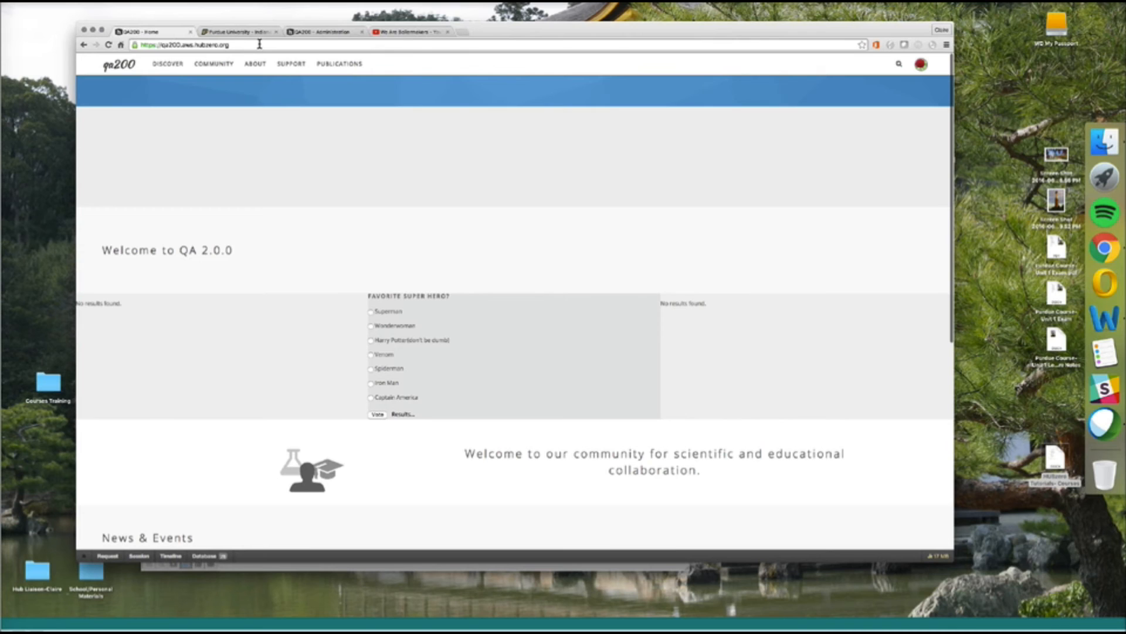
Go to the hub's /course page and open the full course catalog.
{"action": "type", "text": "/course"}
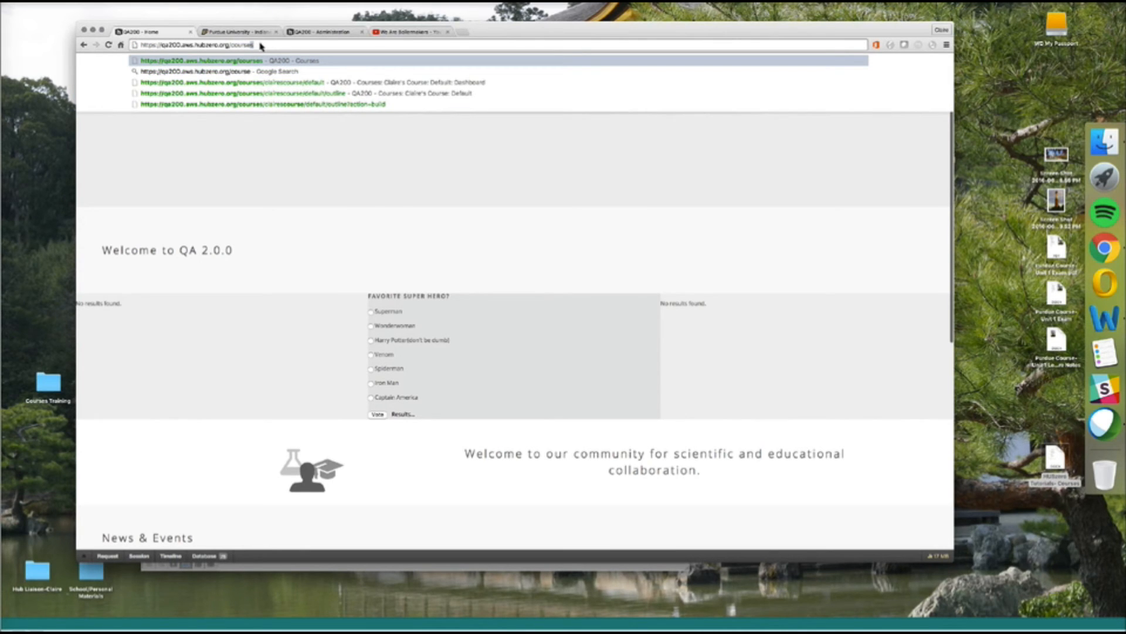
{"action": "key", "text": "Return"}
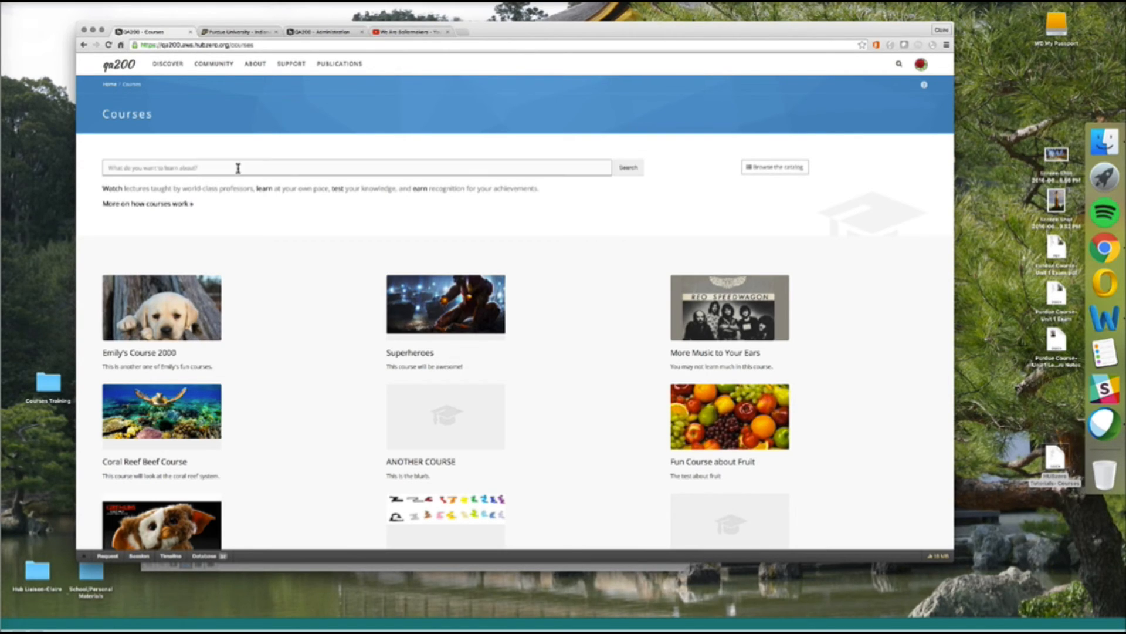
{"action": "left_click", "coordinate": [805, 168]}
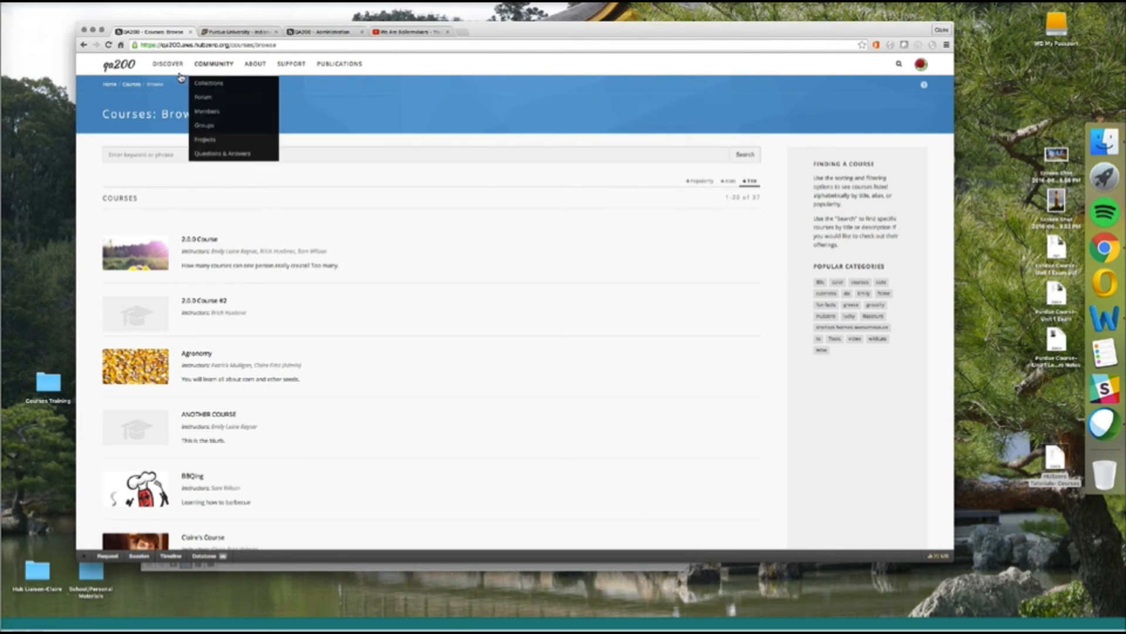
Load hubzero.org/courses in a new browser tab.
{"action": "left_click", "coordinate": [462, 34]}
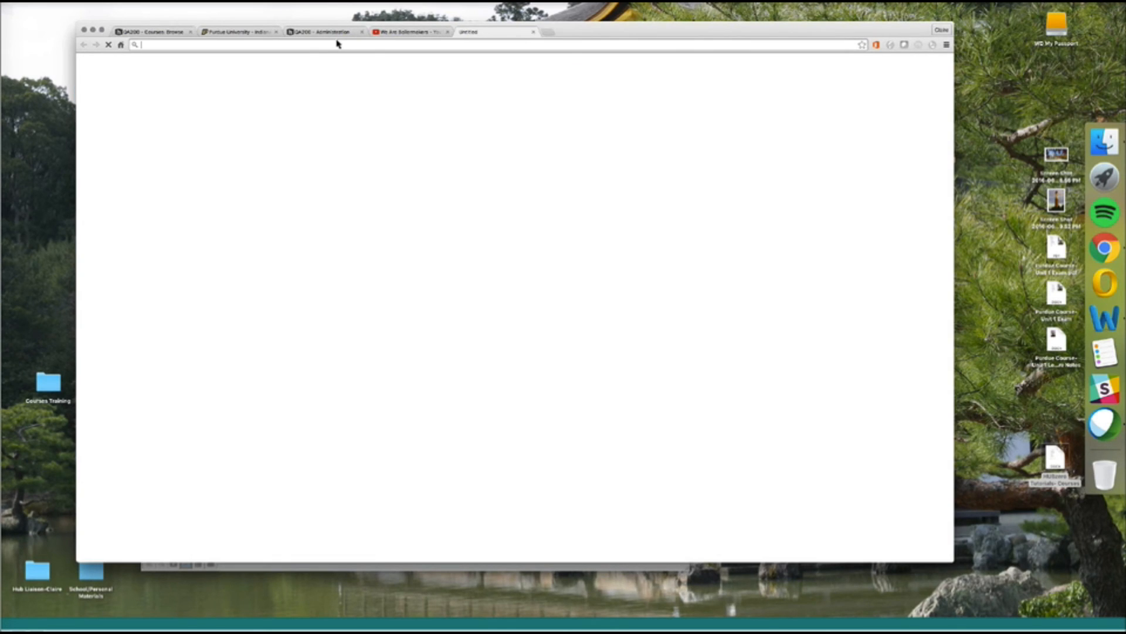
{"action": "type", "text": "hubzero.org/administ"}
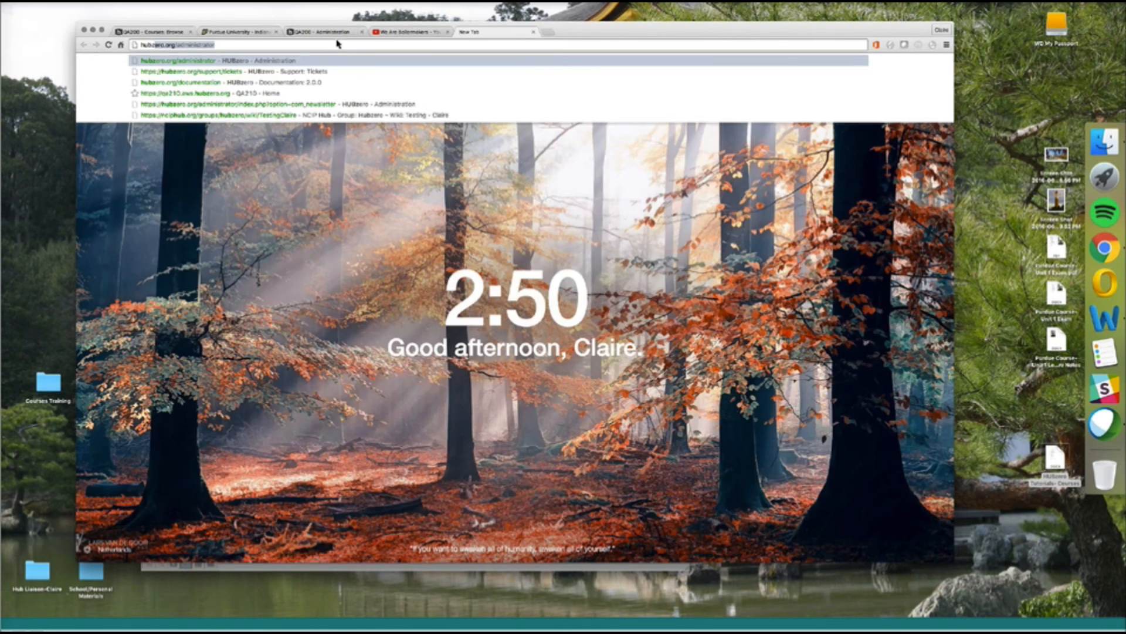
{"action": "key", "text": "BackSpace"}
{"action": "type", "text": "c"}
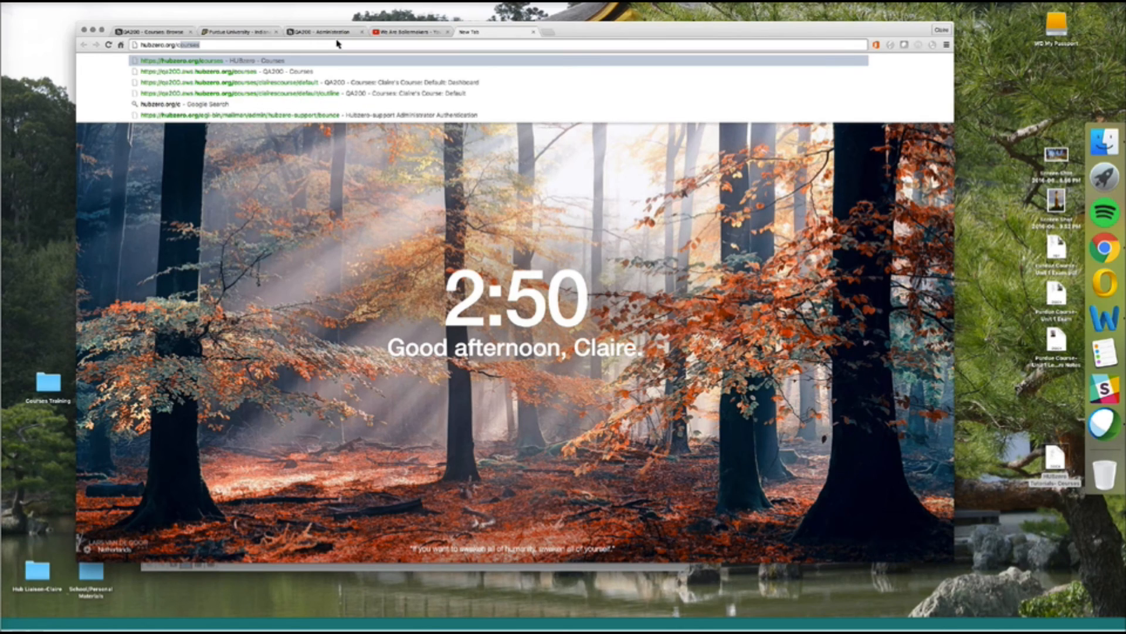
{"action": "type", "text": "ourses"}
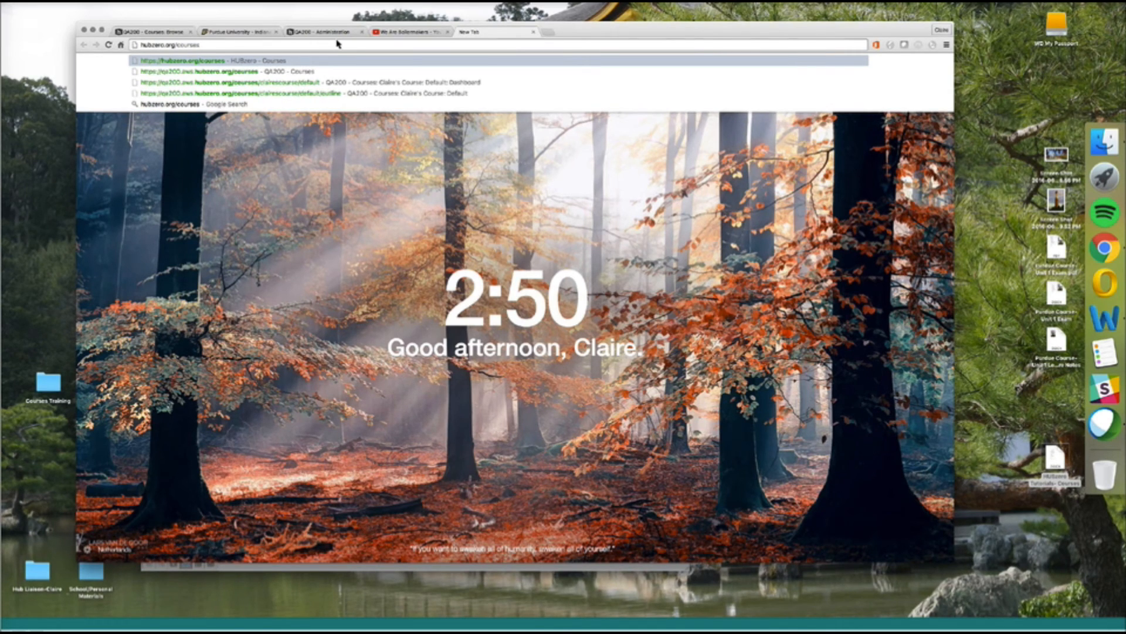
{"action": "key", "text": "Return"}
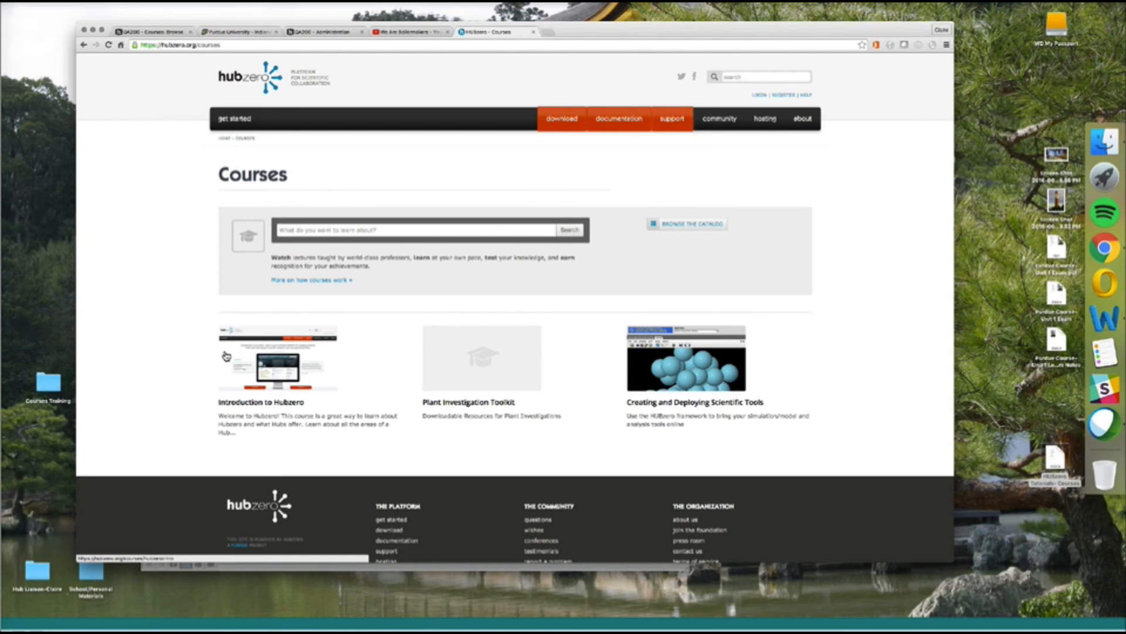
Enter the Introduction to Hubzero offering, enroll for free, sign in, and scroll its outline.
{"action": "left_click", "coordinate": [255, 405]}
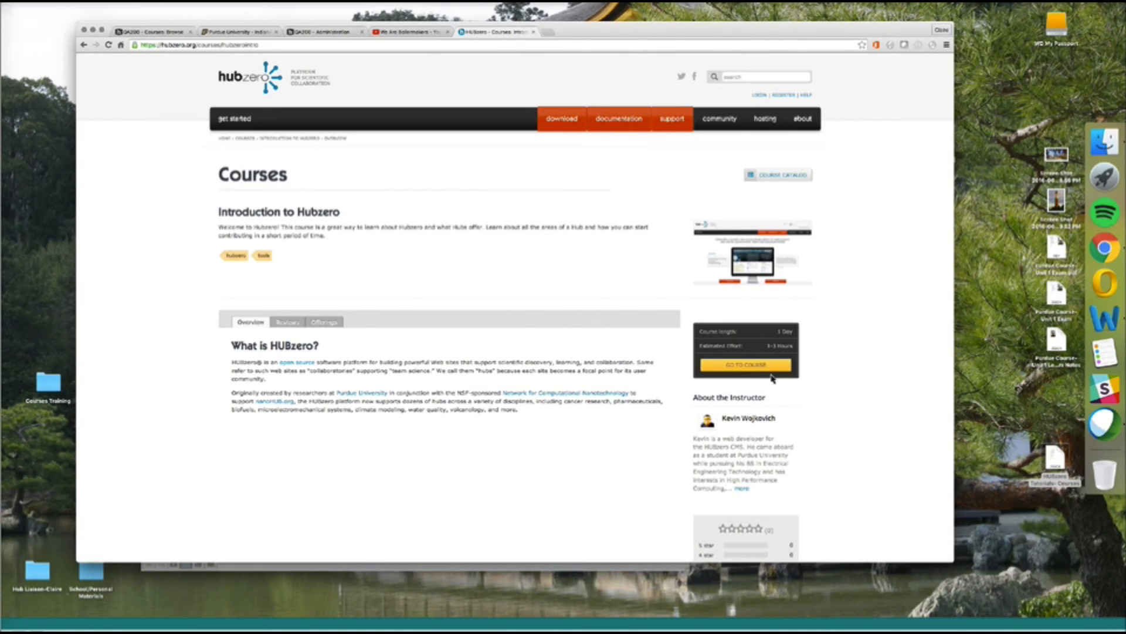
{"action": "left_click", "coordinate": [762, 367]}
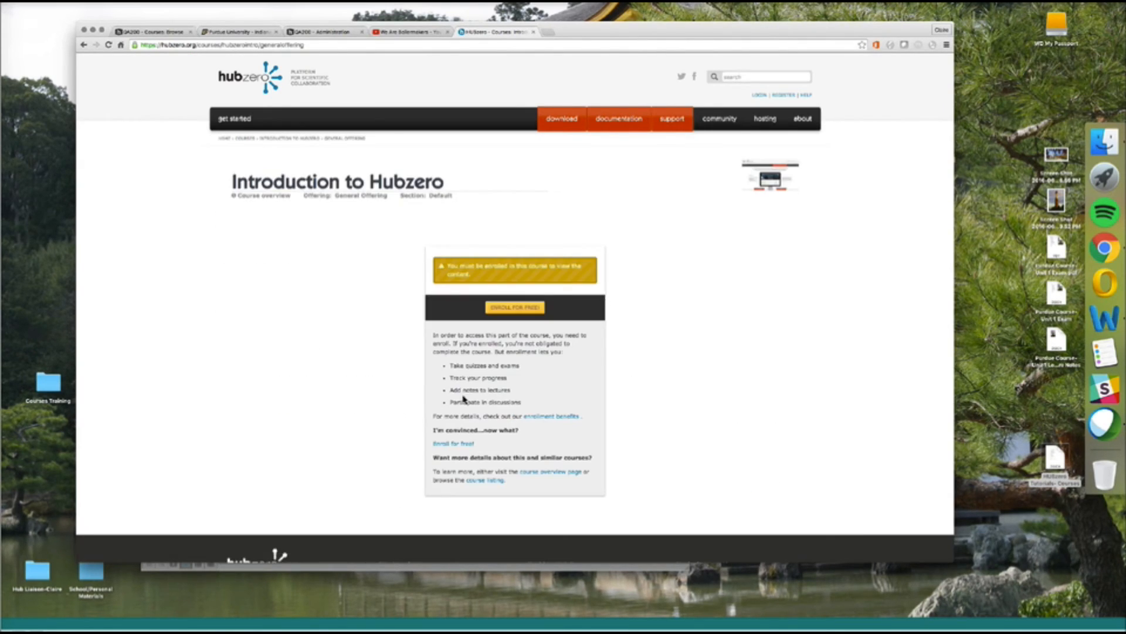
{"action": "left_click", "coordinate": [514, 308]}
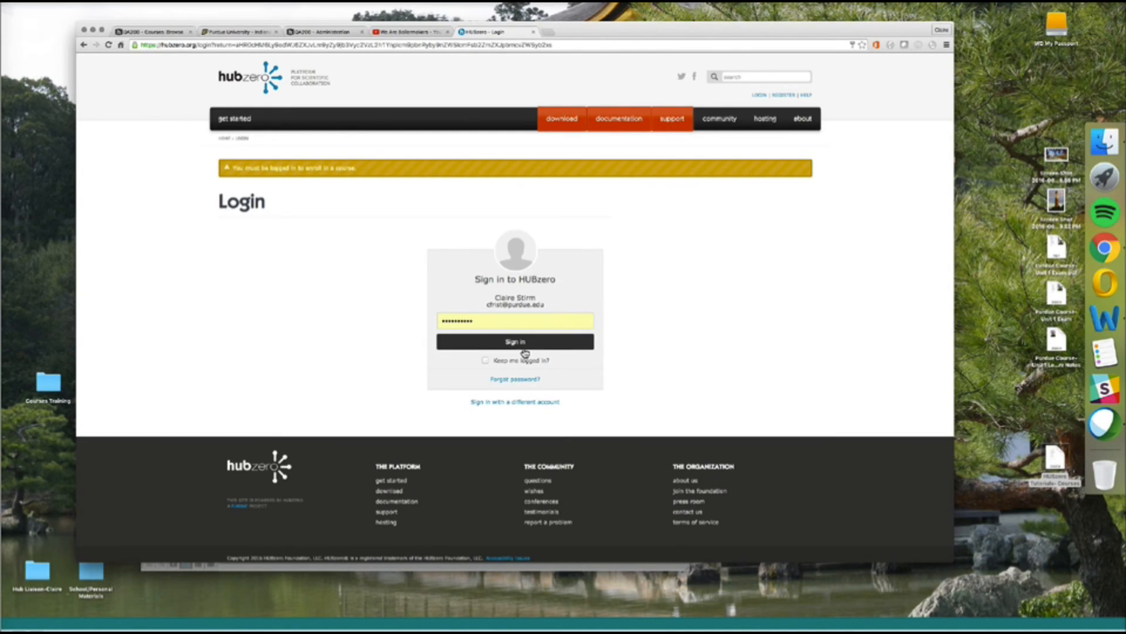
{"action": "left_click", "coordinate": [524, 348]}
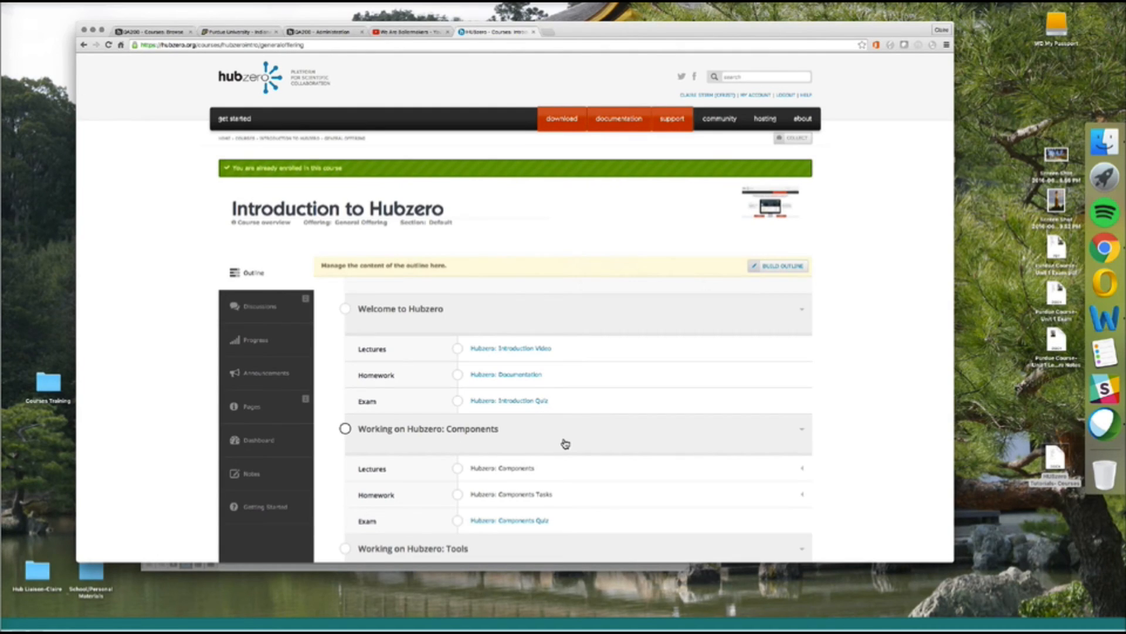
{"action": "scroll", "coordinate": [483, 308], "scroll_direction": "down", "scroll_amount": 2}
{"action": "scroll", "coordinate": [483, 308], "scroll_direction": "down", "scroll_amount": 1}
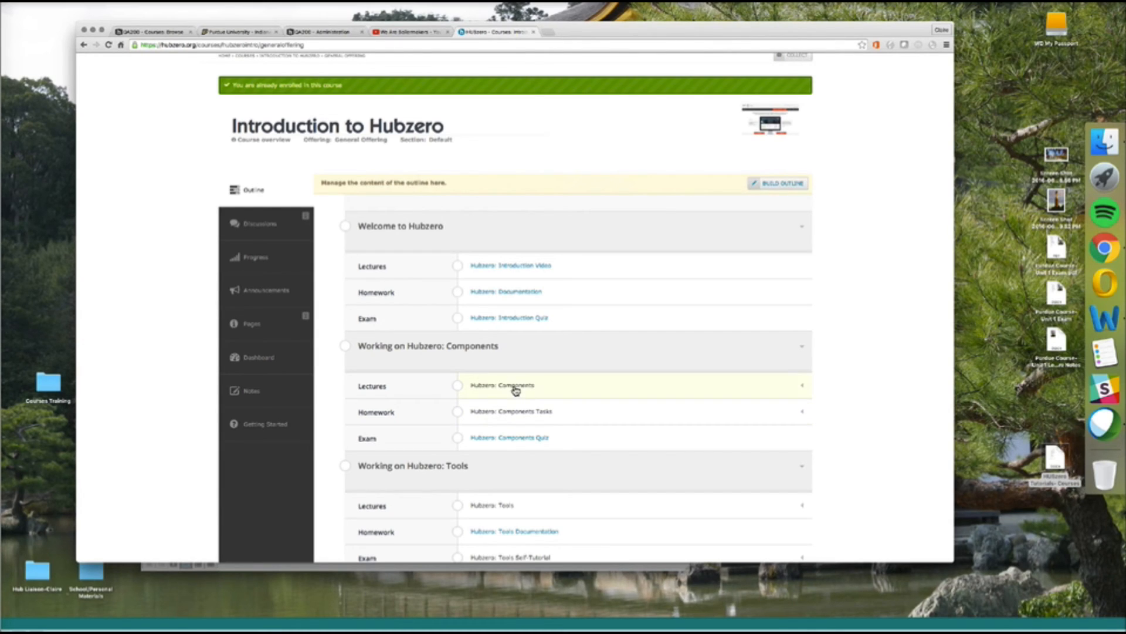
{"action": "scroll", "coordinate": [596, 442], "scroll_direction": "down", "scroll_amount": 6}
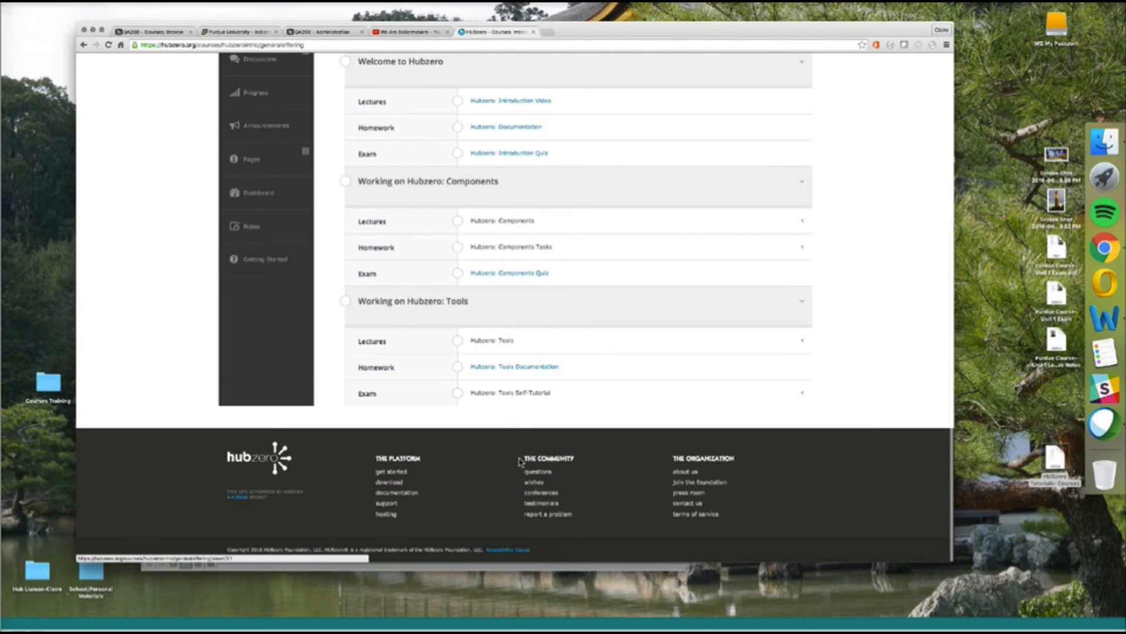
{"action": "scroll", "coordinate": [519, 464], "scroll_direction": "up", "scroll_amount": 10}
{"action": "scroll", "coordinate": [226, 390], "scroll_direction": "down", "scroll_amount": 1}
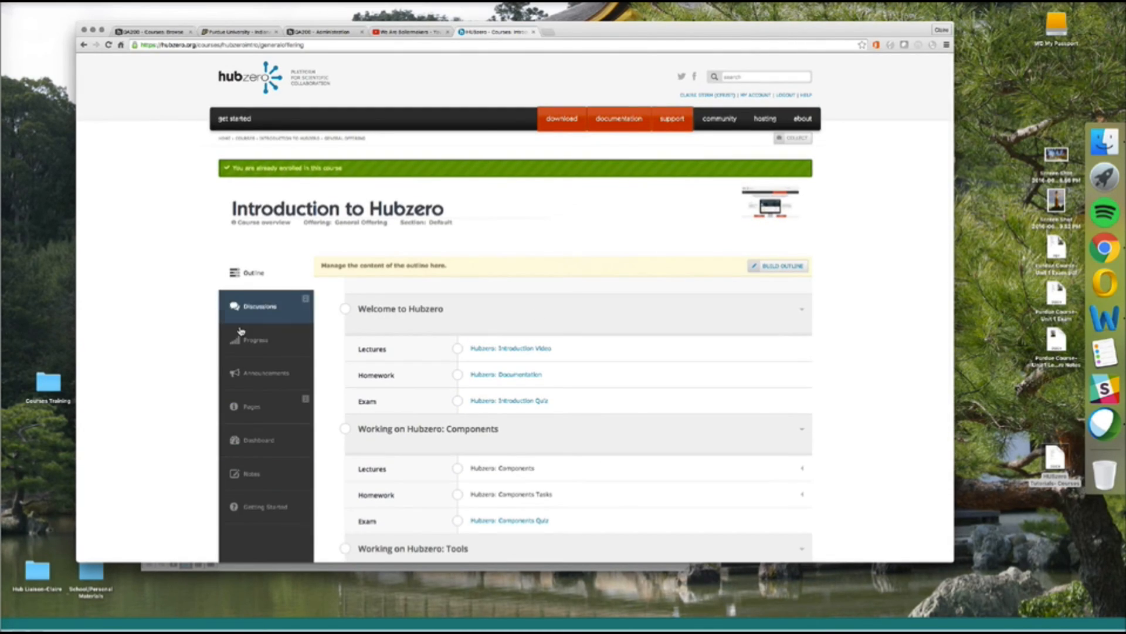
Check the Introduction to Hubzero discussions, return to the outline, and close the We Are Boilermakers video tab.
{"action": "left_click", "coordinate": [264, 314]}
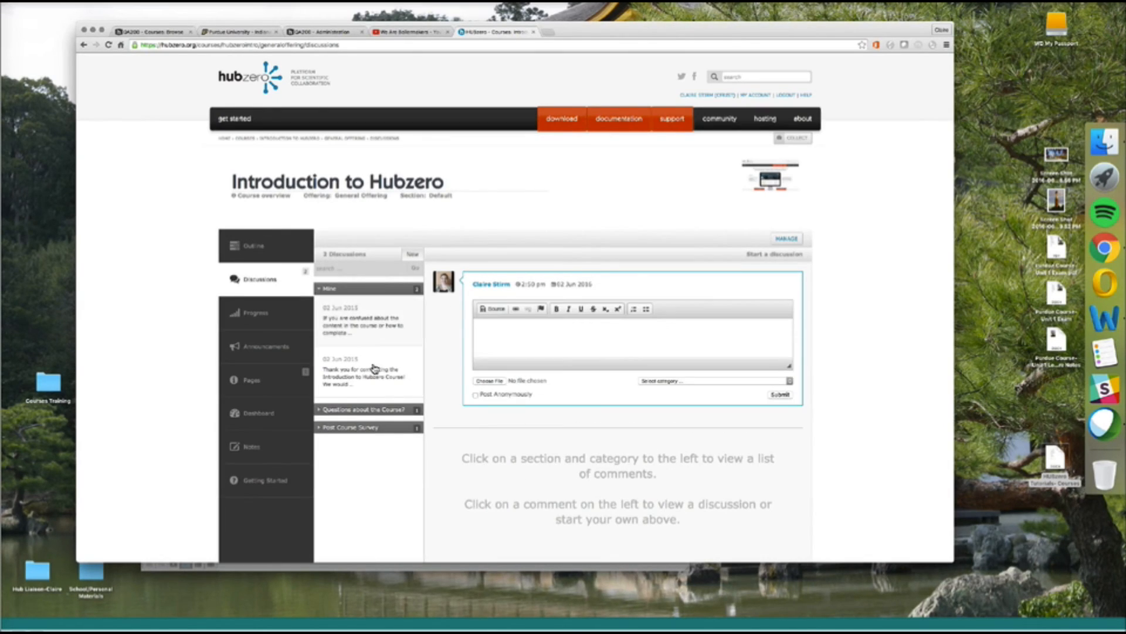
{"action": "left_click", "coordinate": [290, 256]}
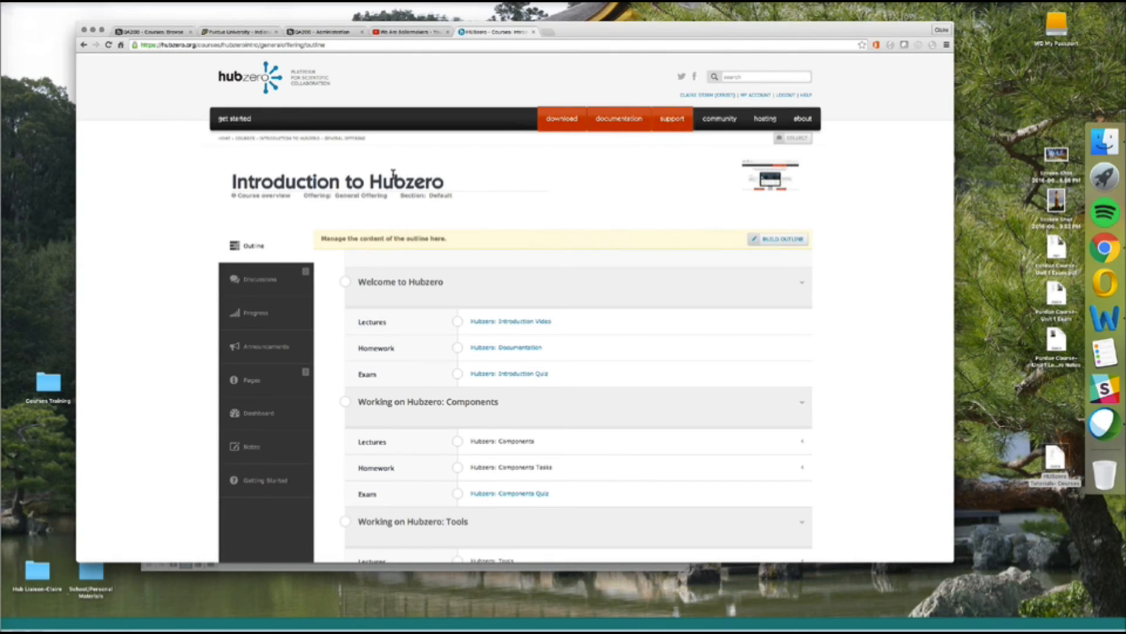
{"action": "left_click", "coordinate": [448, 32]}
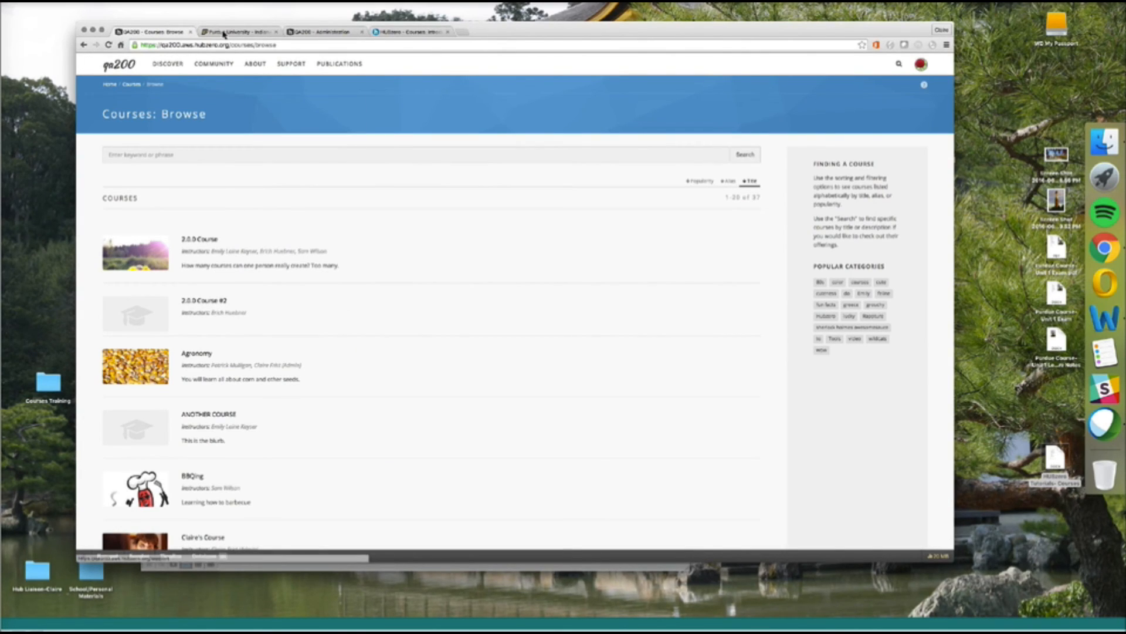
Open Fun Facts About Purdue's Fall 2016 offering, glance at Notes, then go to its dashboard.
{"action": "left_click_drag", "start_coordinate": [286, 44], "coordinate": [253, 43]}
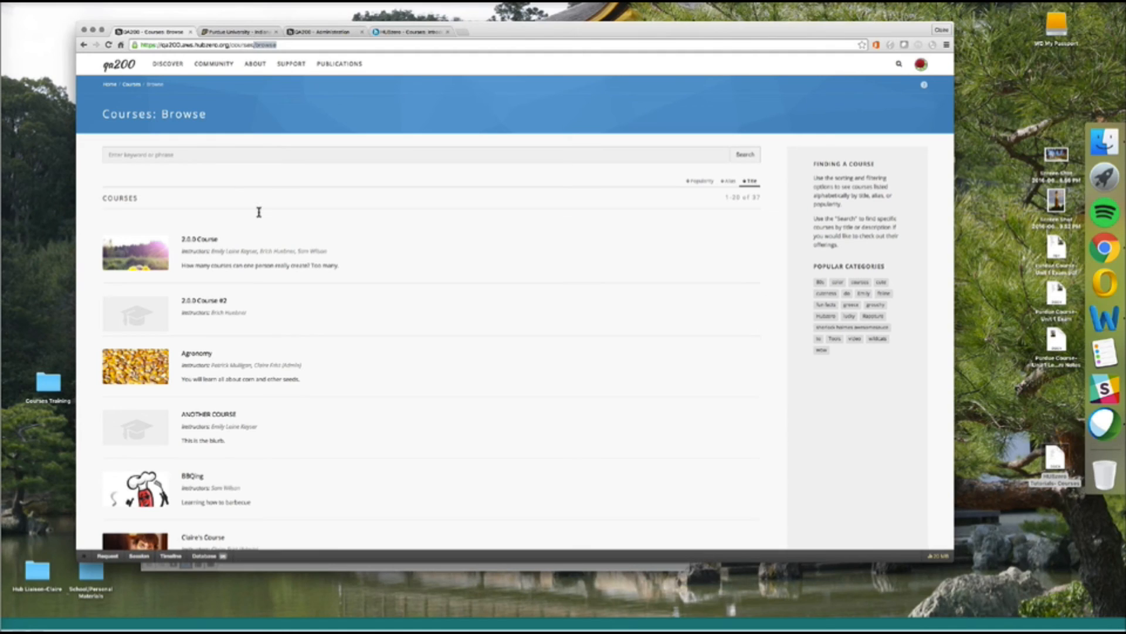
{"action": "key", "text": "super+a"}
{"action": "scroll", "coordinate": [244, 485], "scroll_direction": "down", "scroll_amount": 2}
{"action": "scroll", "coordinate": [244, 485], "scroll_direction": "down", "scroll_amount": 12}
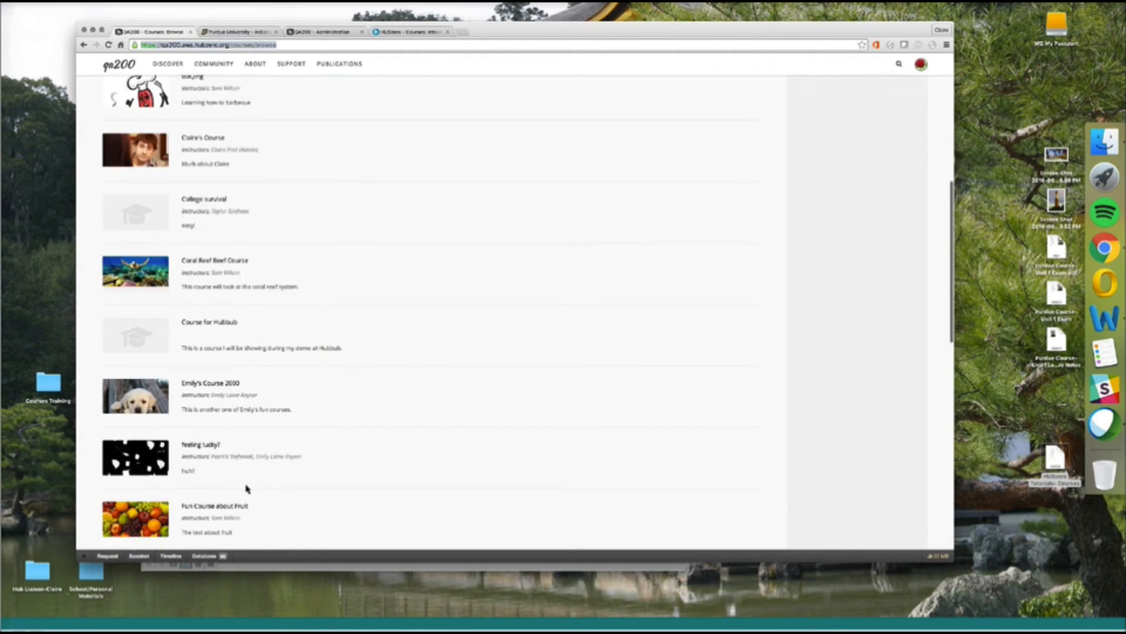
{"action": "left_click", "coordinate": [339, 303]}
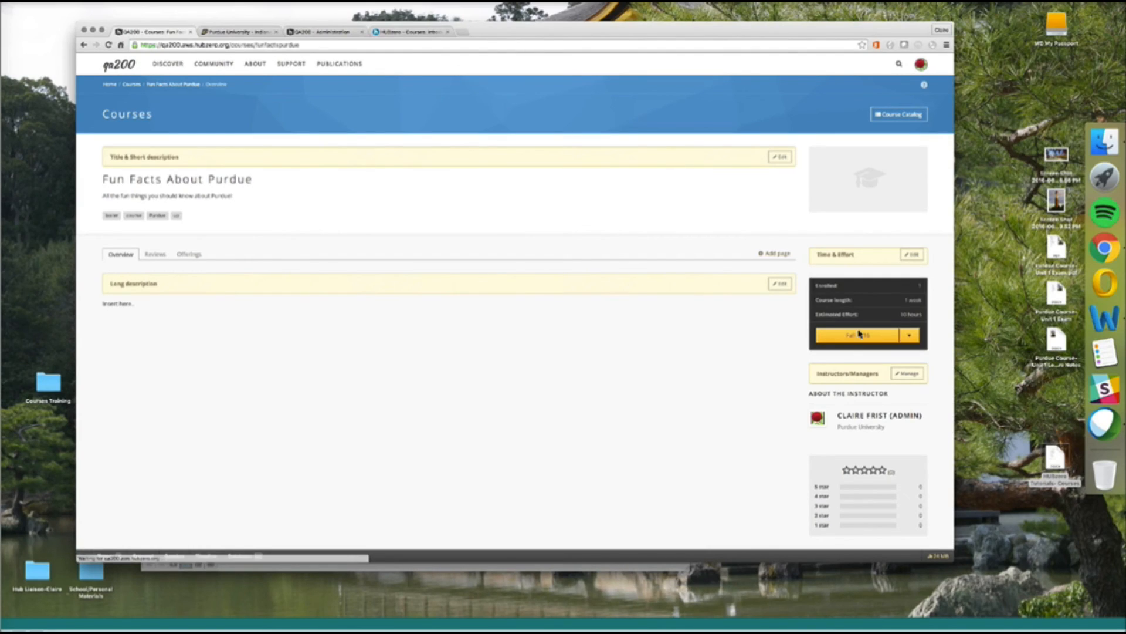
{"action": "left_click", "coordinate": [859, 333]}
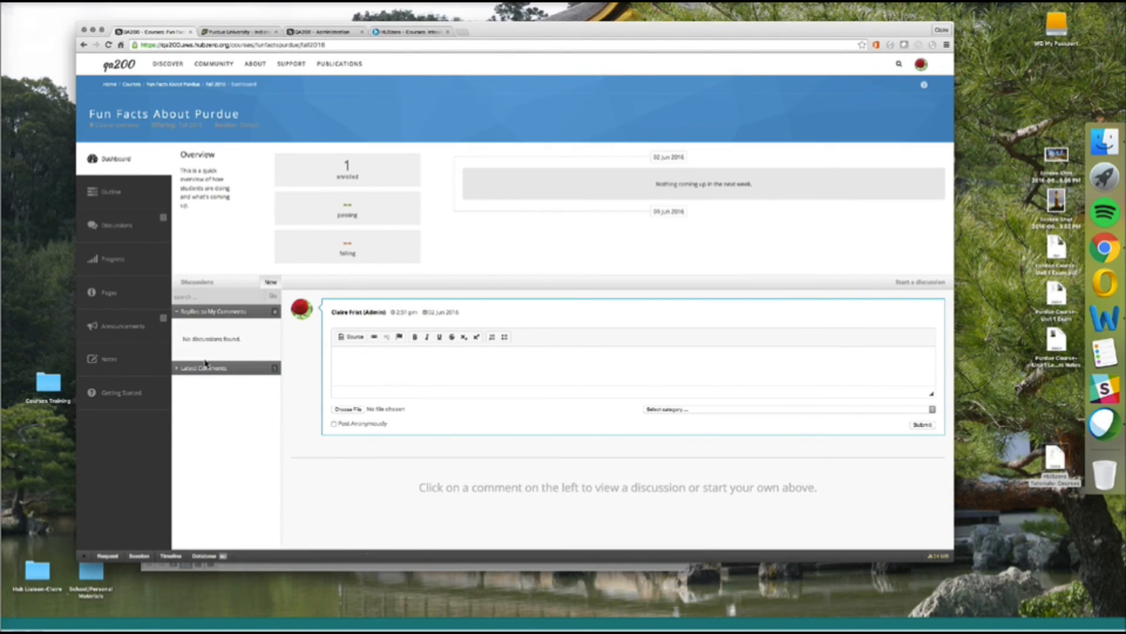
{"action": "left_click", "coordinate": [147, 375]}
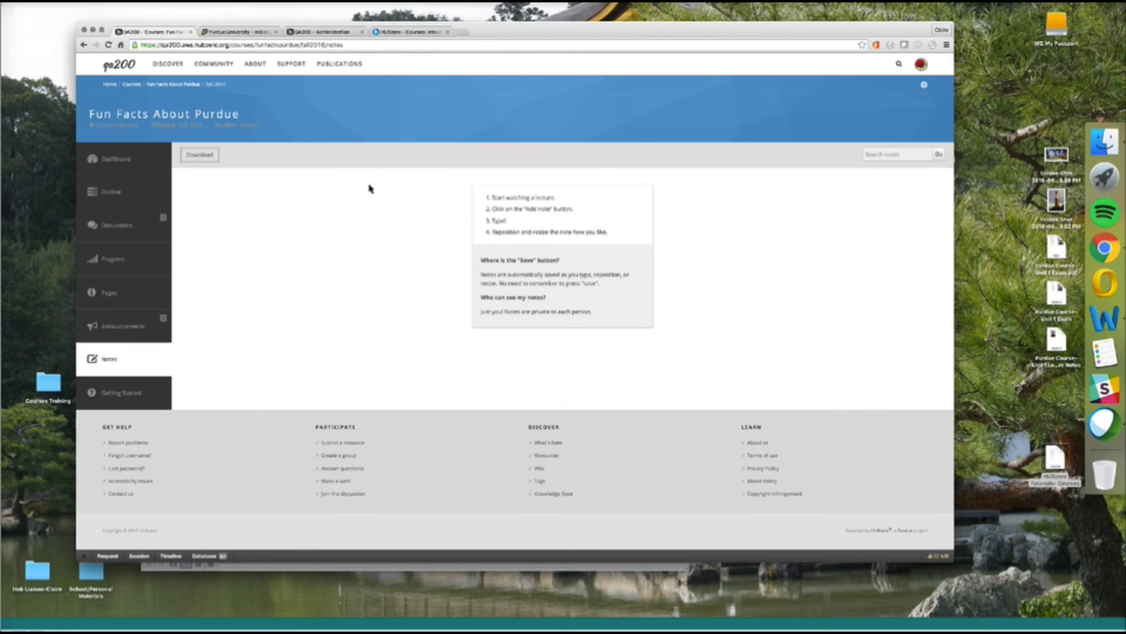
{"action": "left_click", "coordinate": [149, 171]}
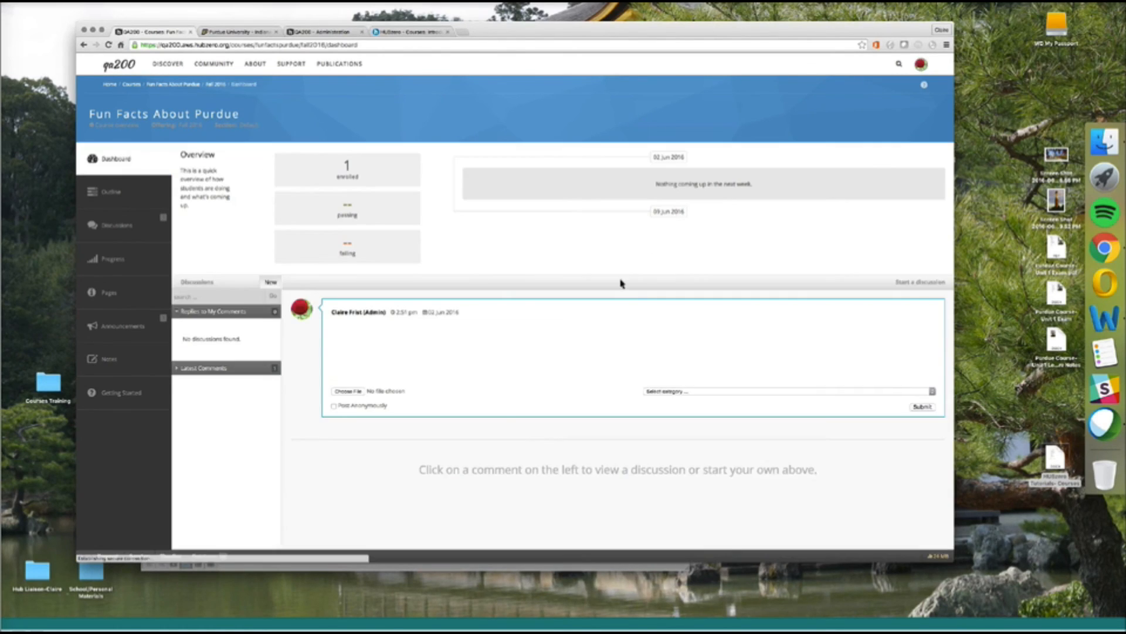